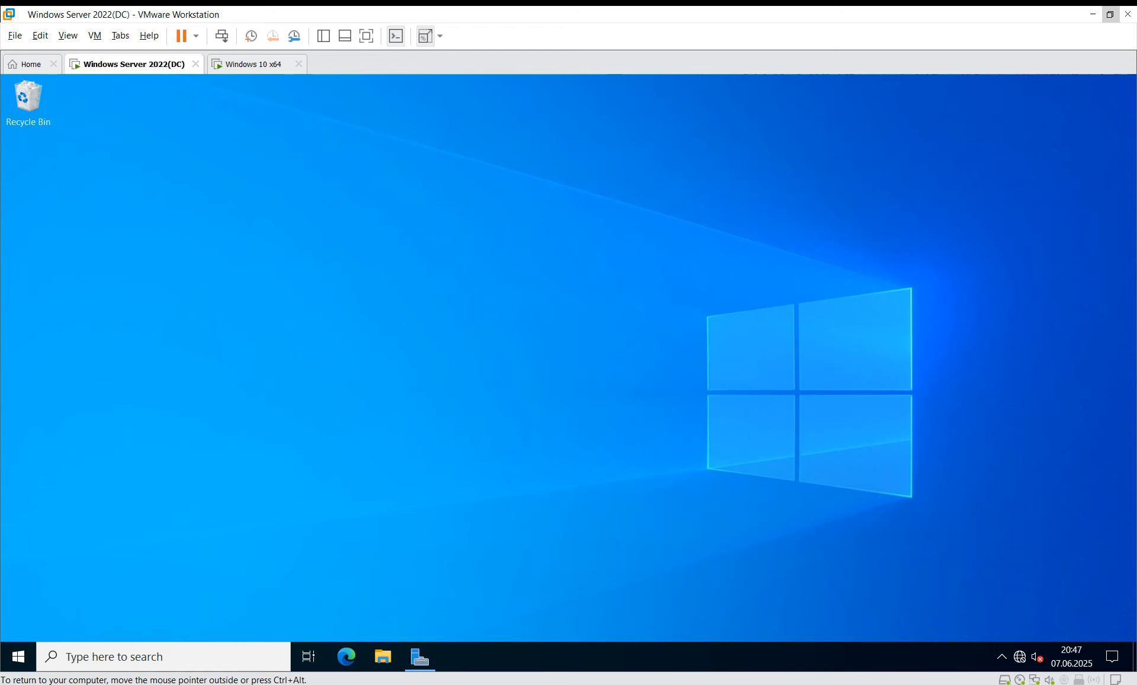
Step: Open Local Disk (C:) in File Explorer on the server VM
{"action": "key", "text": "F5"}
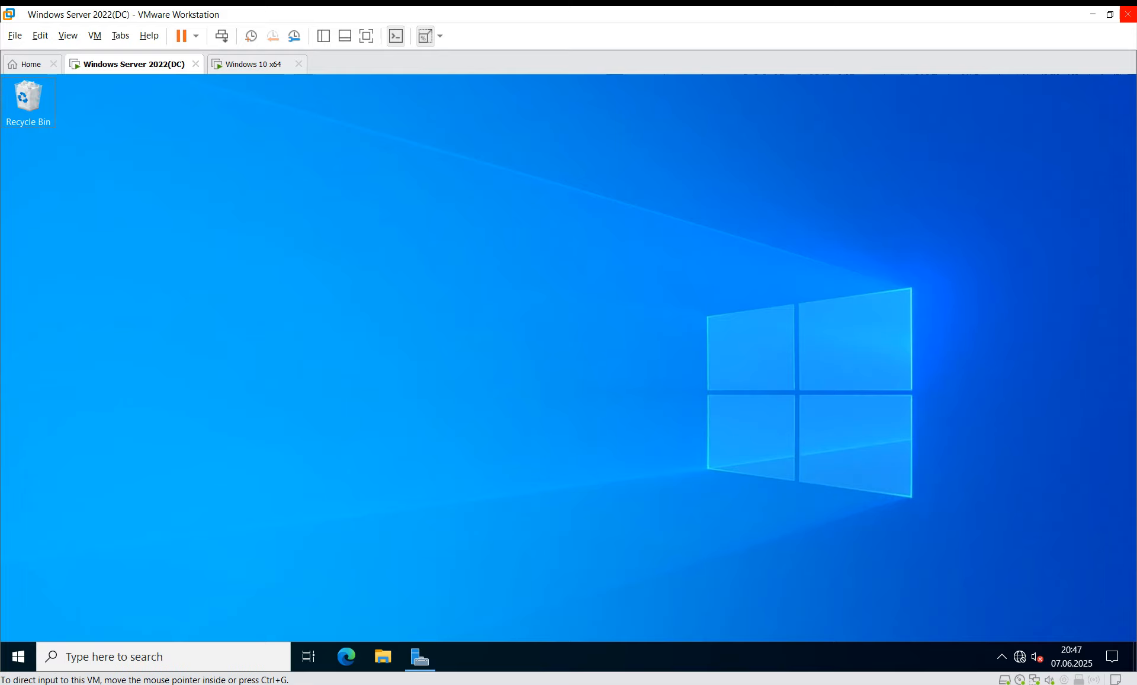
{"action": "left_click", "coordinate": [1110, 15]}
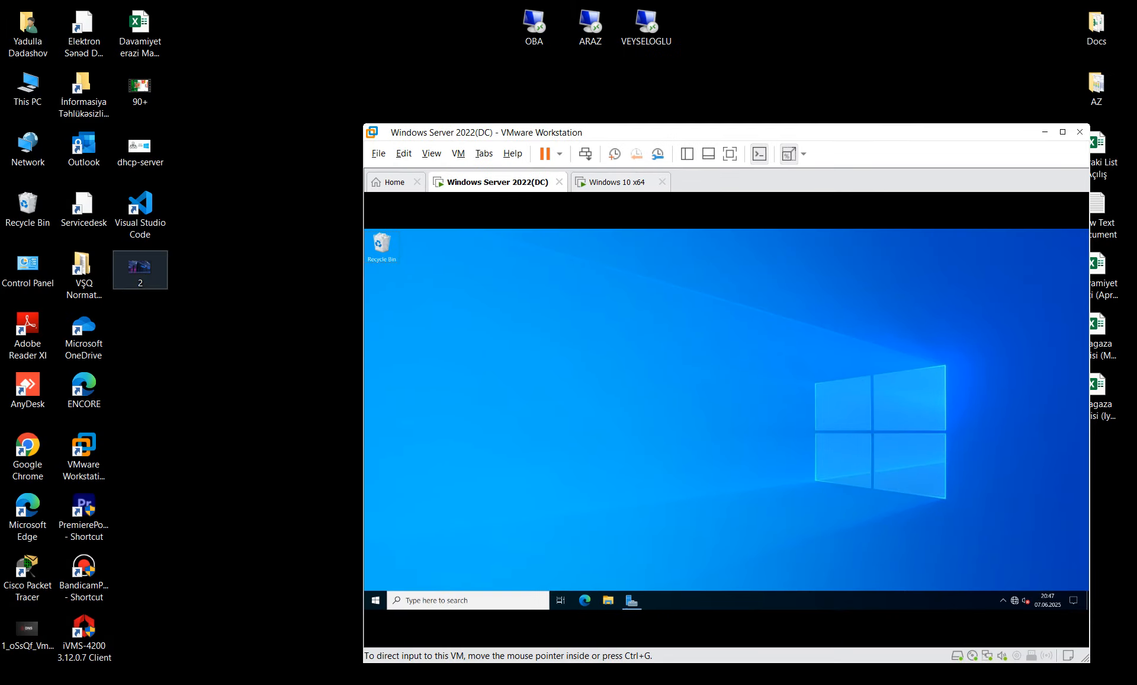
{"action": "left_click", "coordinate": [1063, 132]}
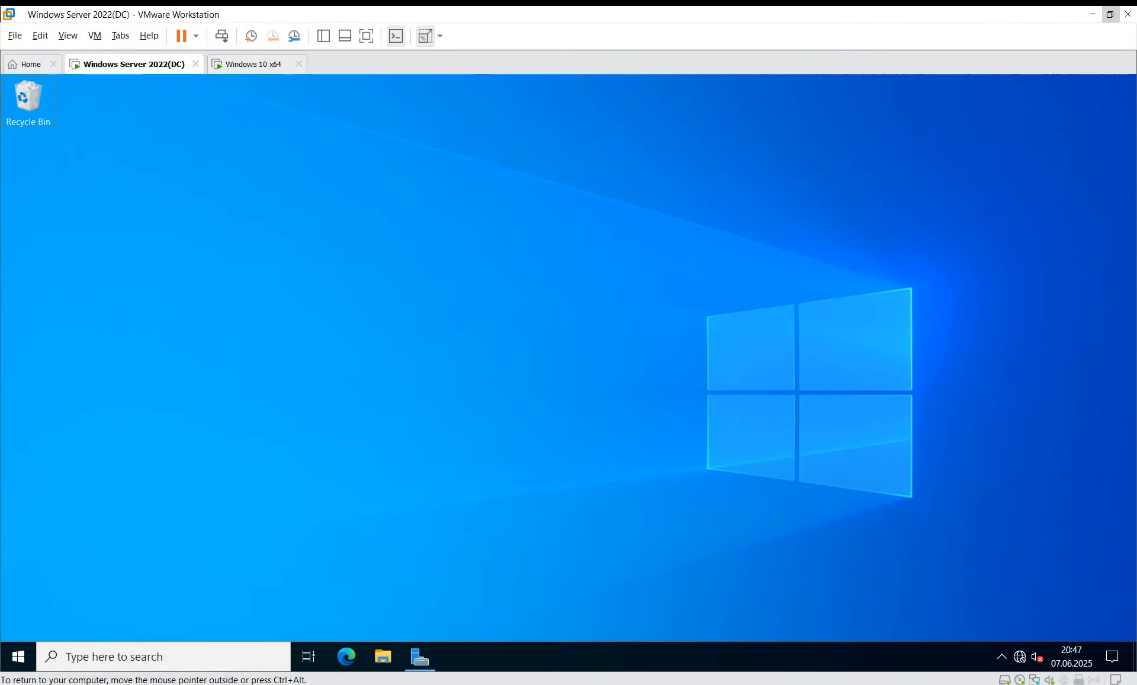
{"action": "key", "text": "super+e"}
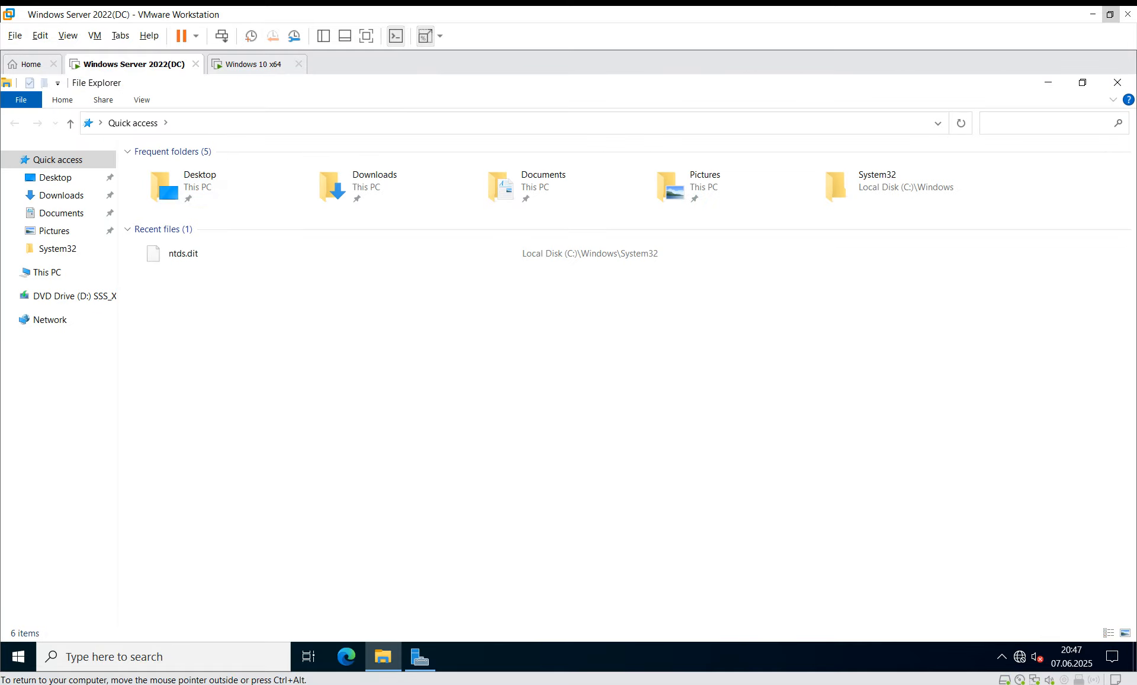
{"action": "left_click", "coordinate": [47, 272]}
{"action": "double_click", "coordinate": [177, 282]}
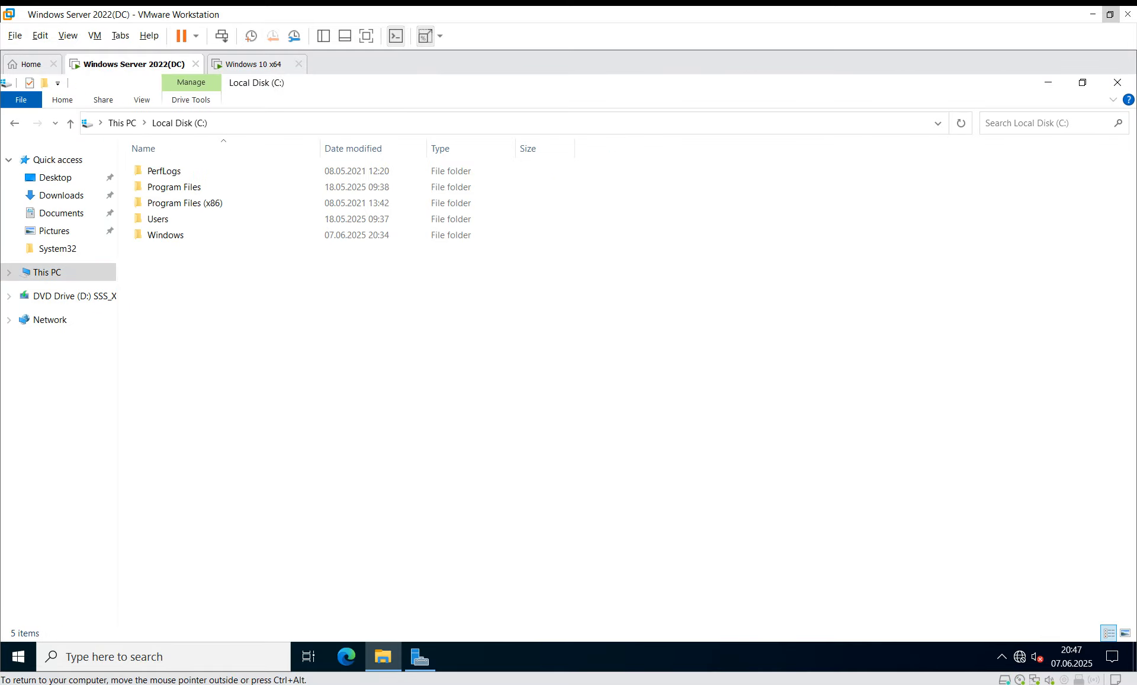
Step: Create a folder named Loqo on C: and paste picture 2 into it
{"action": "right_click", "coordinate": [146, 278]}
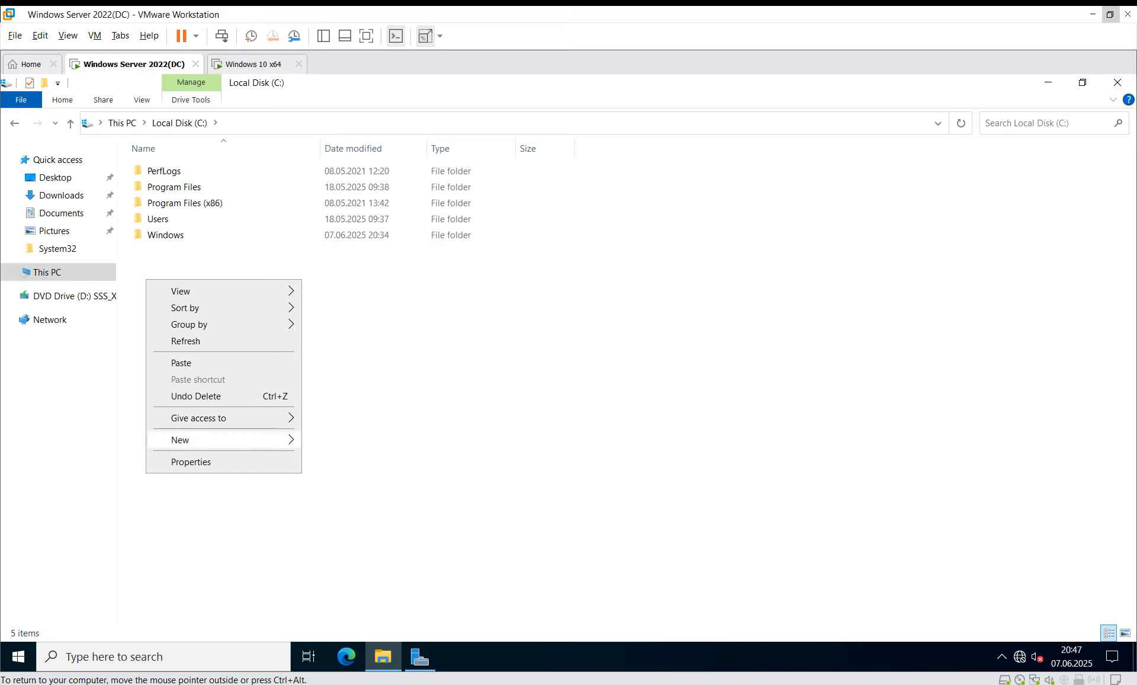
{"action": "mouse_move", "coordinate": [184, 440]}
{"action": "left_click", "coordinate": [335, 441]}
{"action": "type", "text": "Loqo"}
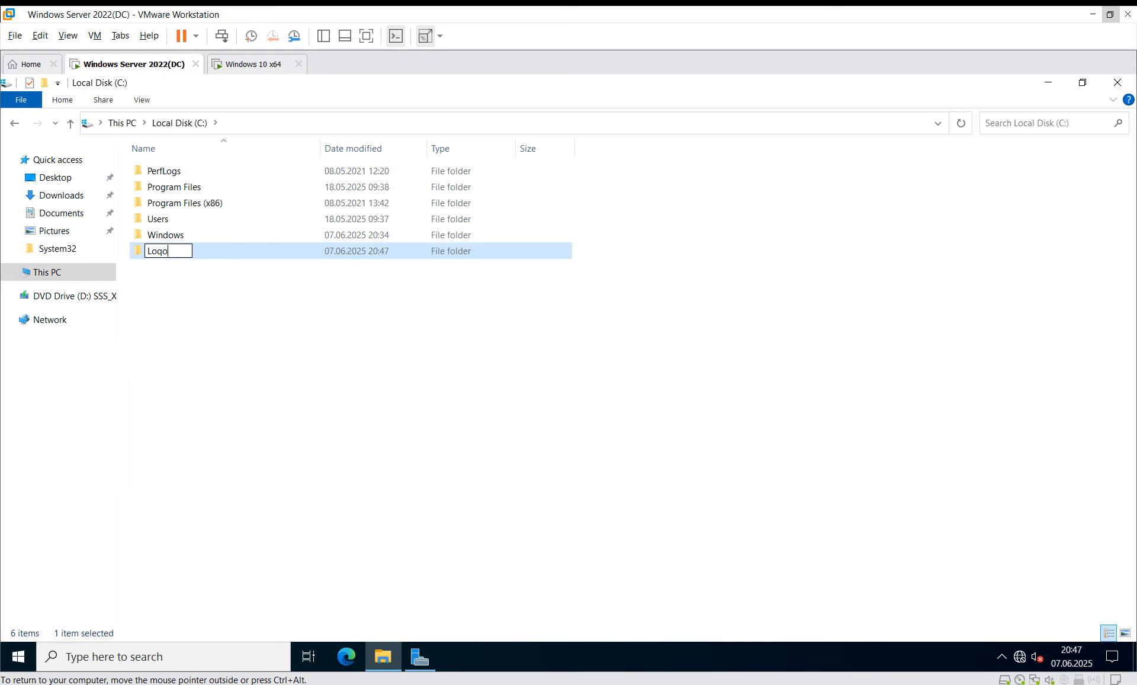
{"action": "key", "text": "Return"}
{"action": "key", "text": "Return"}
{"action": "key", "text": "ctrl+v"}
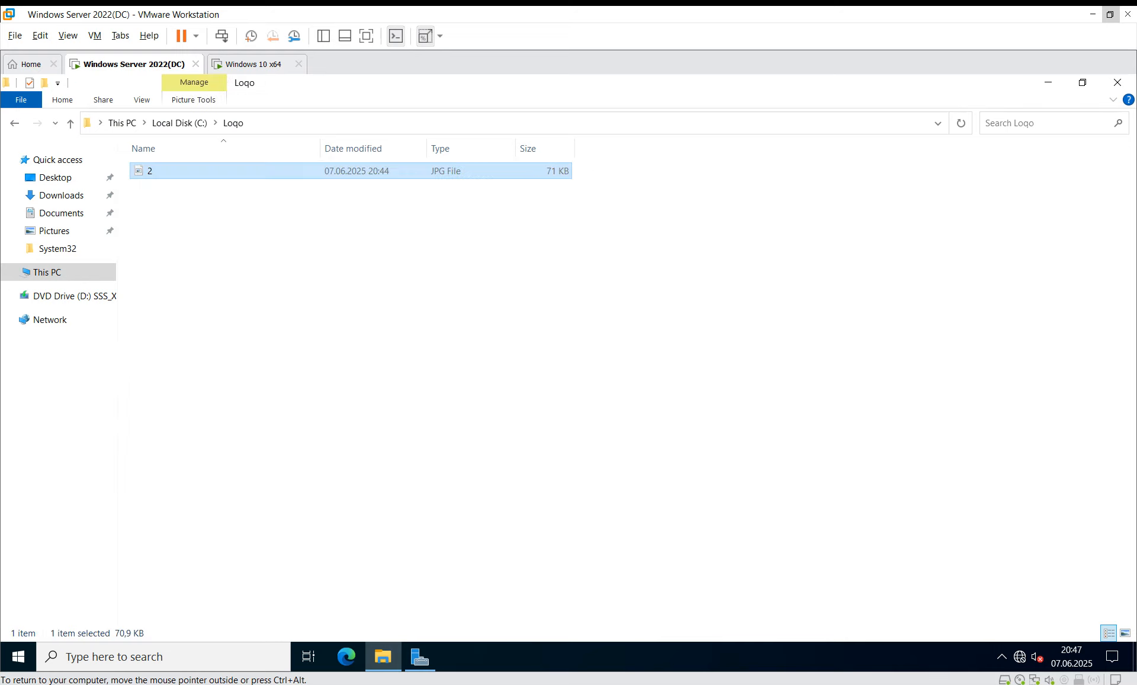
{"action": "key", "text": "Return"}
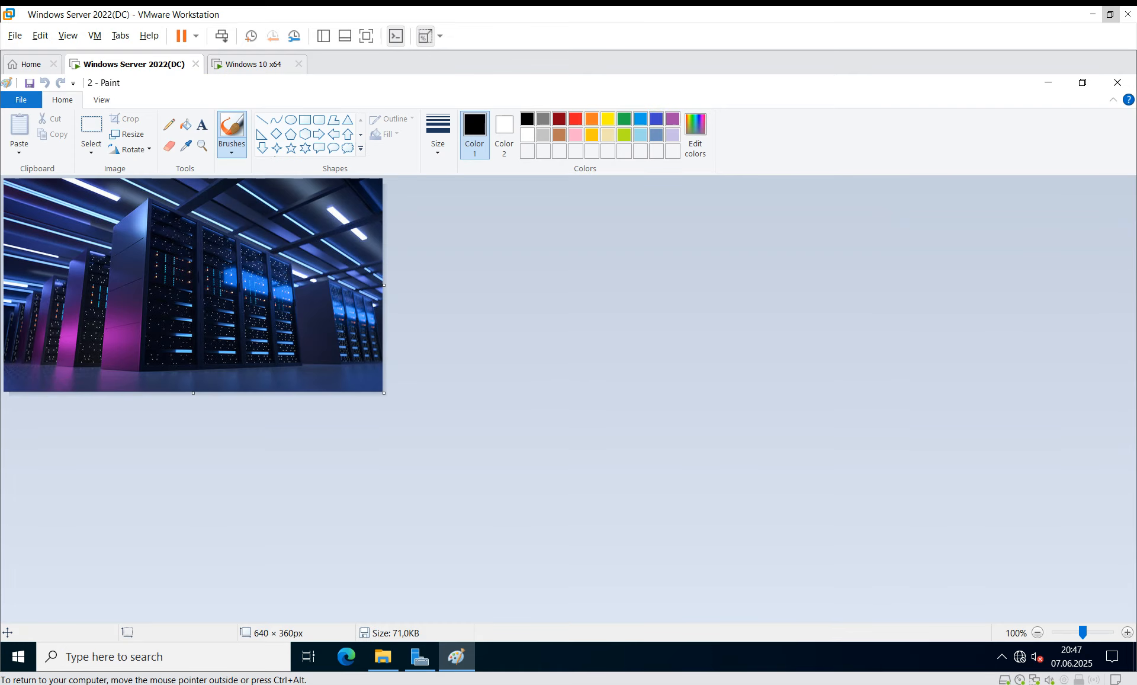
Step: Preview picture 2 in Paint, then close Paint without saving the stray mark
{"action": "scroll", "coordinate": [287, 308], "scroll_direction": "up", "scroll_amount": 4}
{"action": "left_click", "coordinate": [287, 309]}
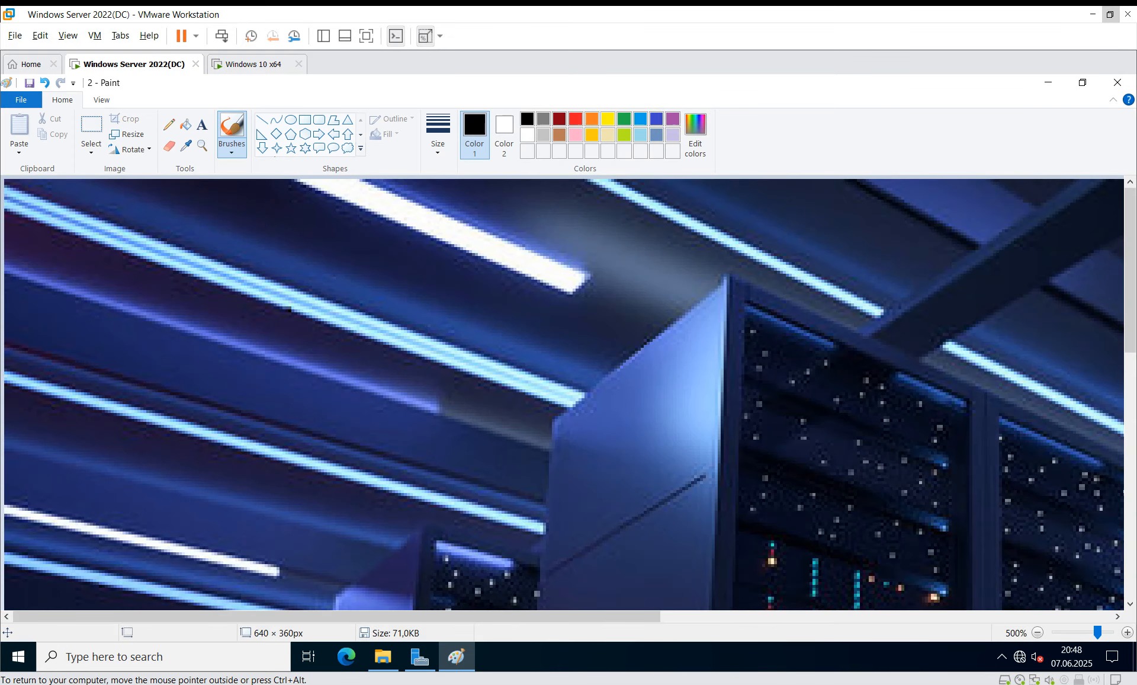
{"action": "left_click", "coordinate": [1118, 82]}
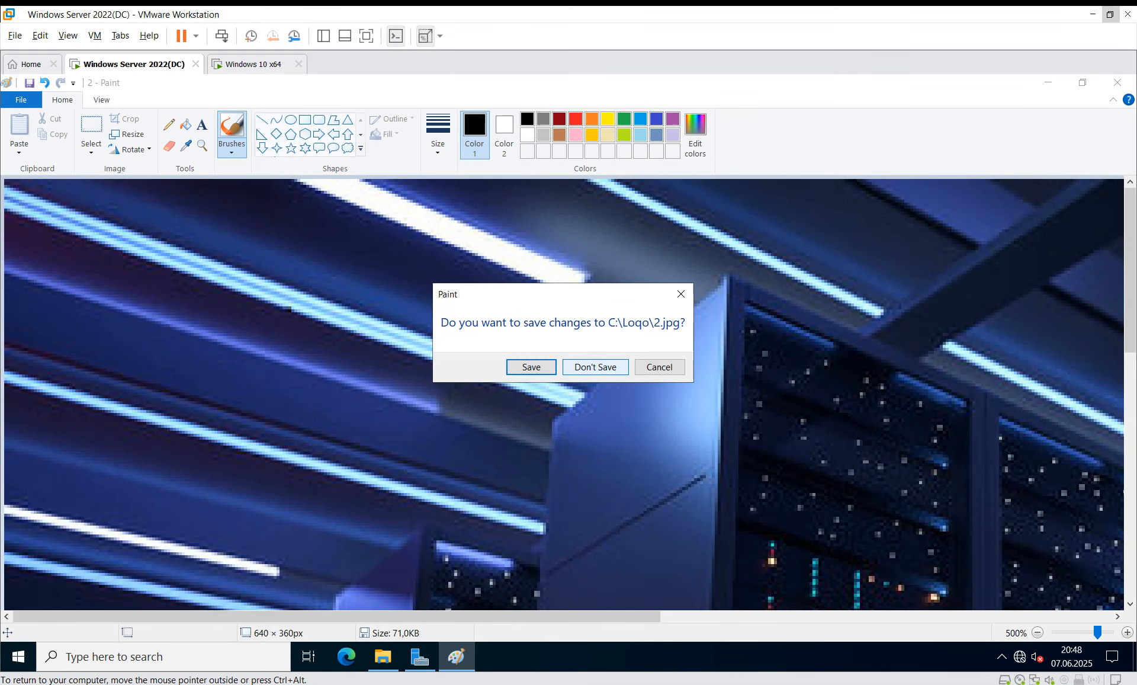
{"action": "left_click", "coordinate": [595, 366]}
Step: In file 2's properties, keep Paint as the default app for .jpg files
{"action": "right_click", "coordinate": [168, 172]}
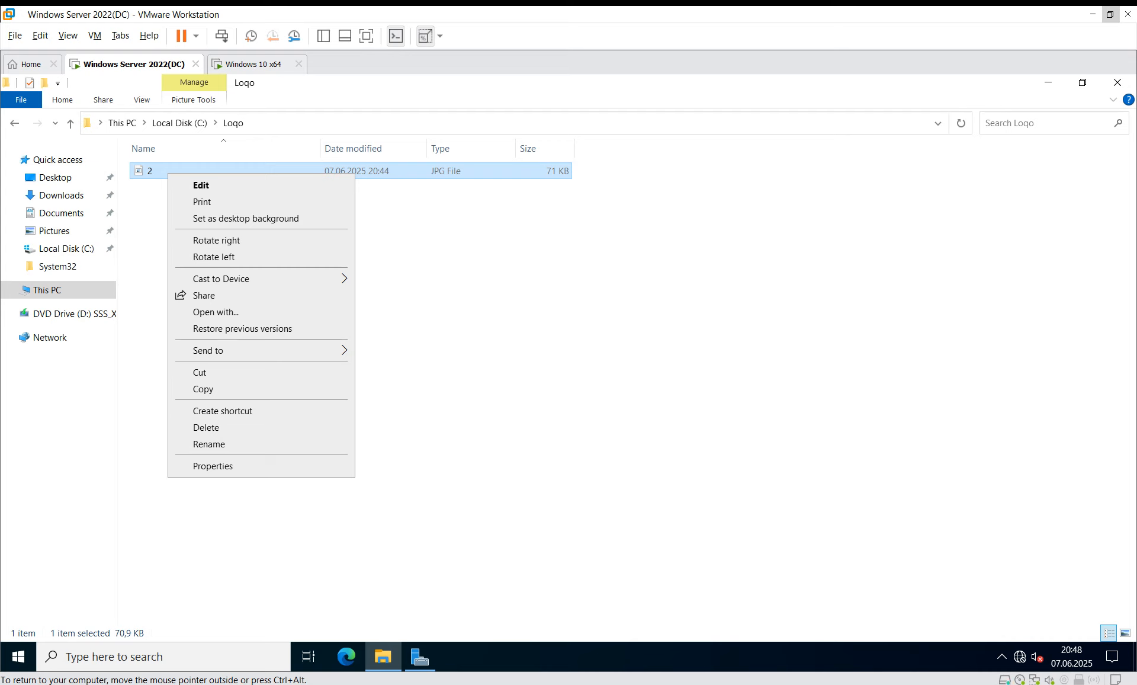
{"action": "left_click", "coordinate": [213, 466]}
{"action": "left_click", "coordinate": [388, 290]}
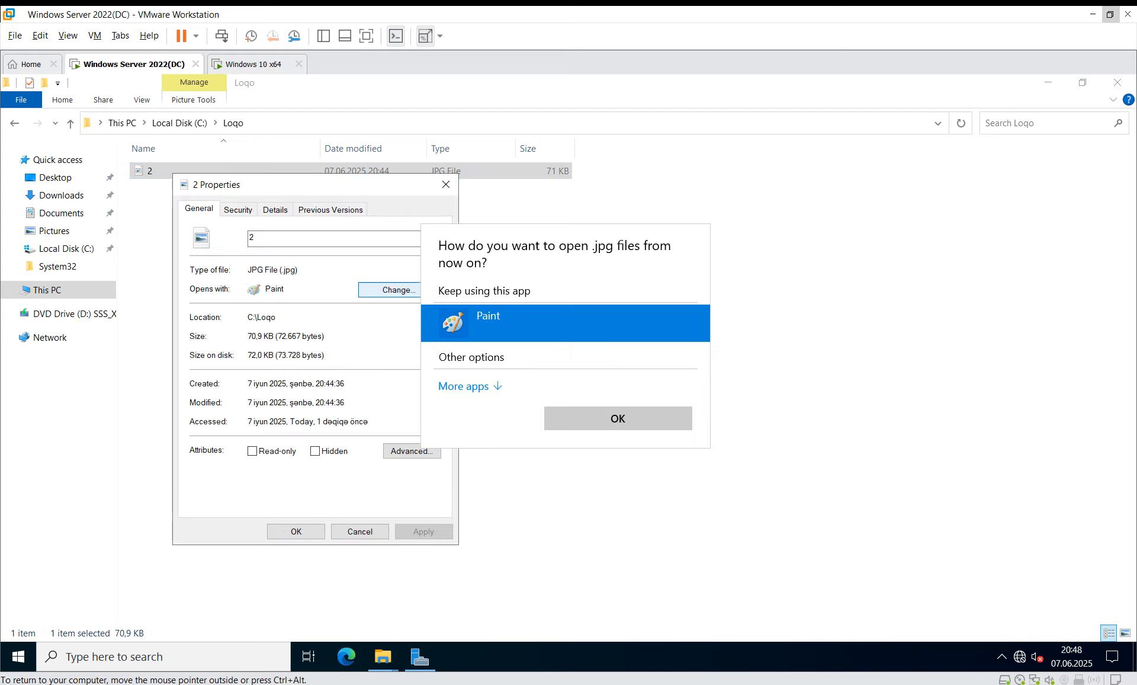
{"action": "left_click", "coordinate": [463, 385]}
{"action": "scroll", "coordinate": [464, 386], "scroll_direction": "down", "scroll_amount": 1}
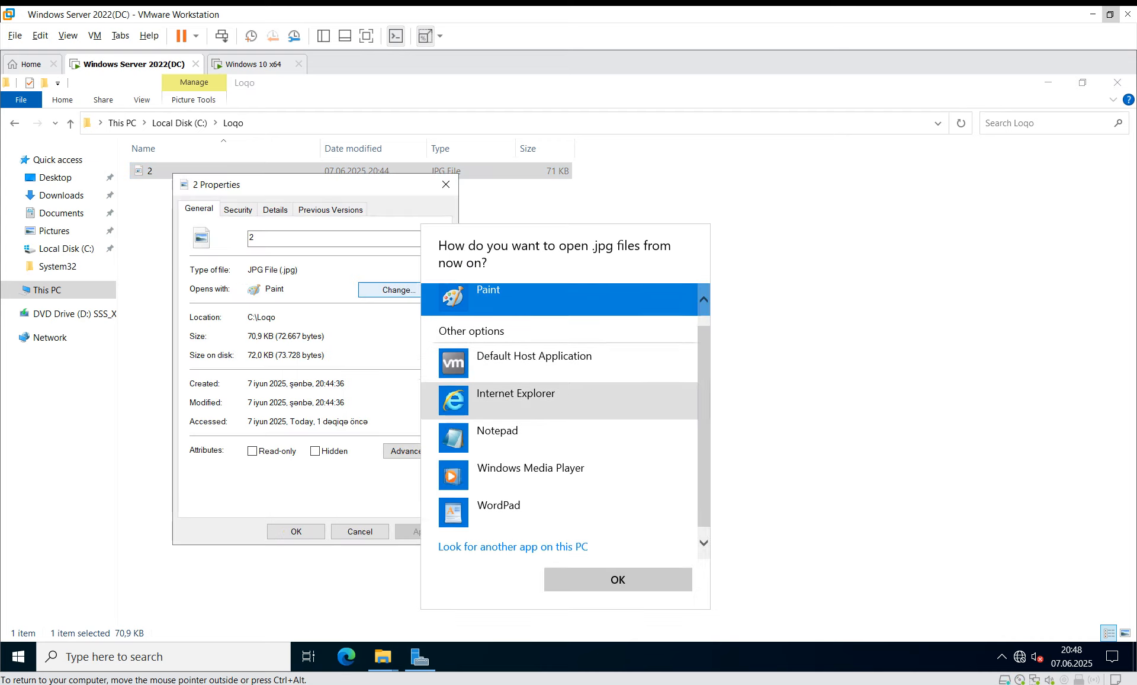
{"action": "left_click", "coordinate": [446, 184]}
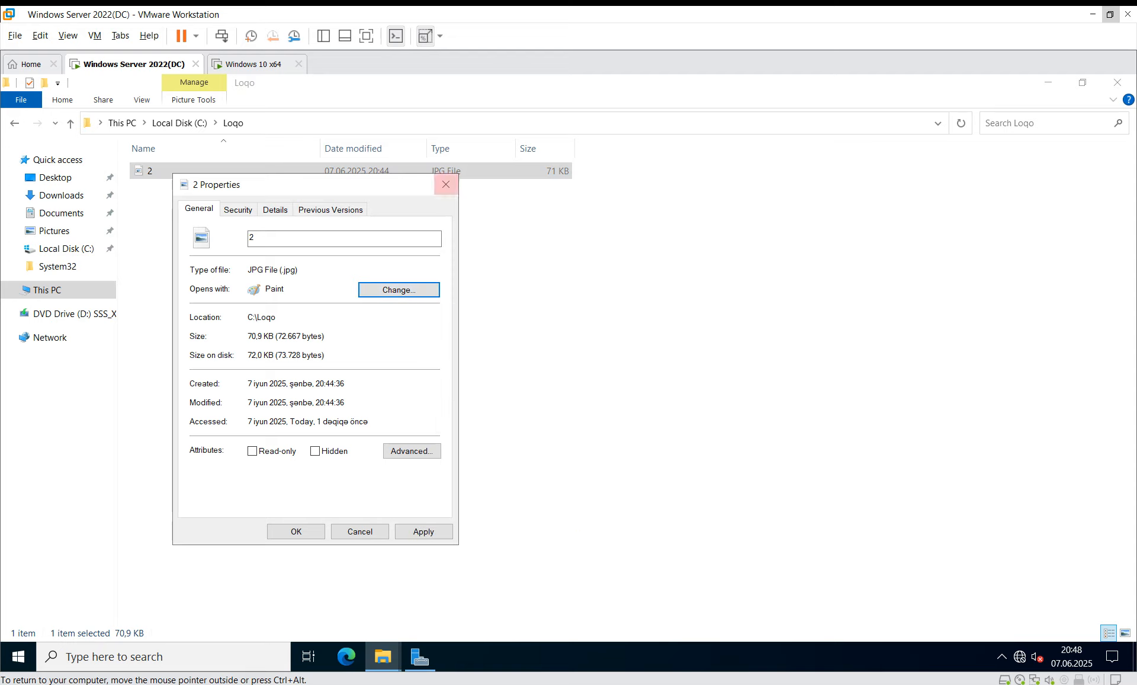
{"action": "left_click", "coordinate": [446, 184]}
Step: Preview picture 2 once more, then return to the C: drive listing
{"action": "double_click", "coordinate": [225, 171]}
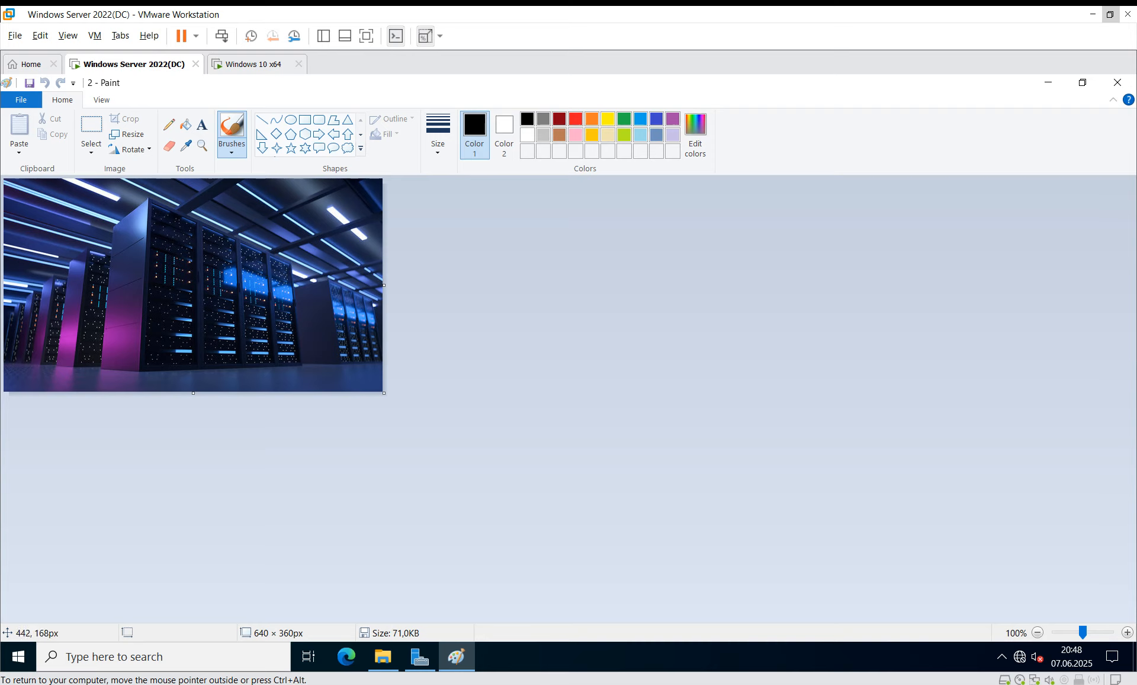
{"action": "left_click", "coordinate": [1118, 82]}
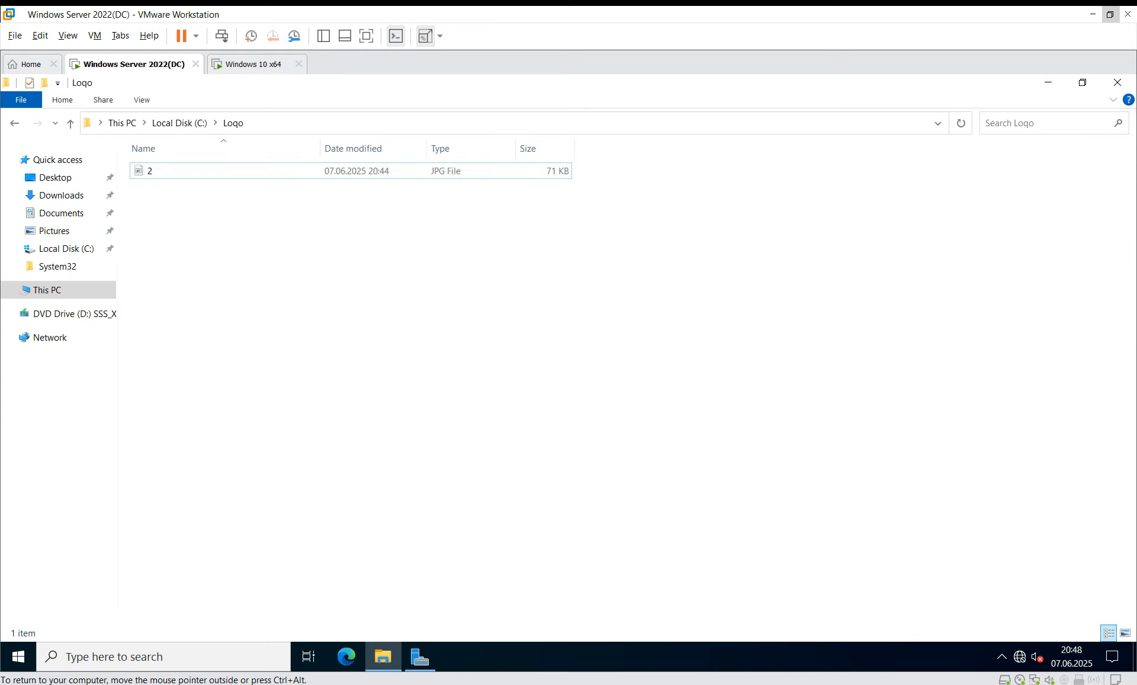
{"action": "key", "text": "BackSpace"}
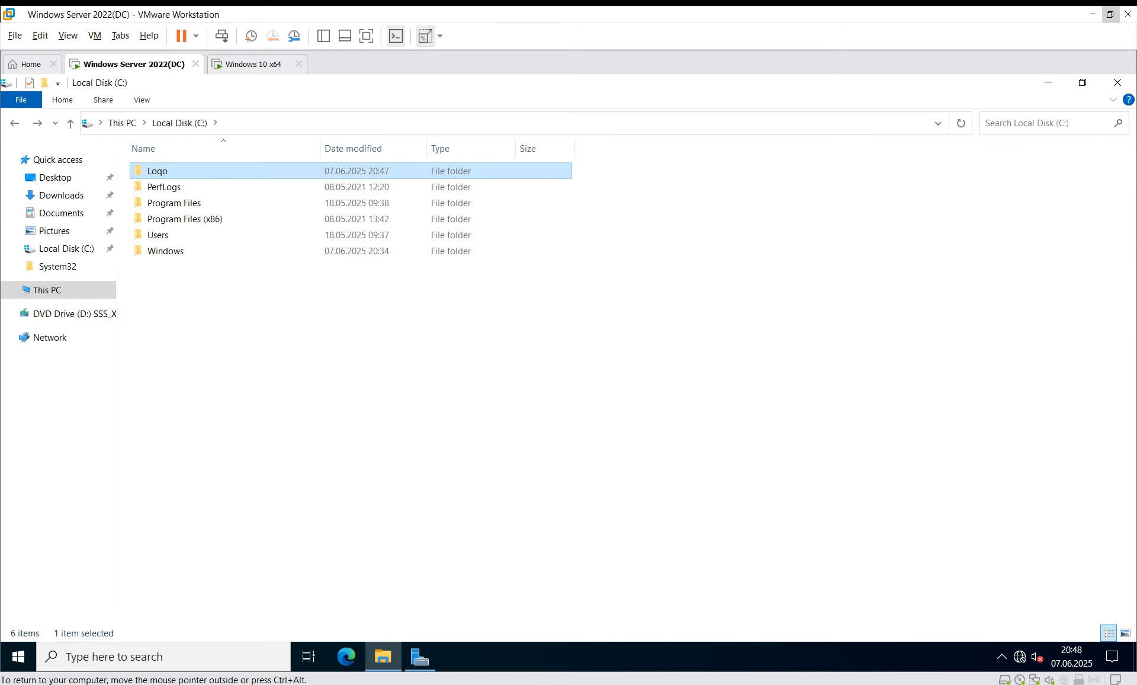
{"action": "right_click", "coordinate": [163, 167]}
Step: Share the Loqo folder on the network from its Sharing properties
{"action": "left_click", "coordinate": [207, 436]}
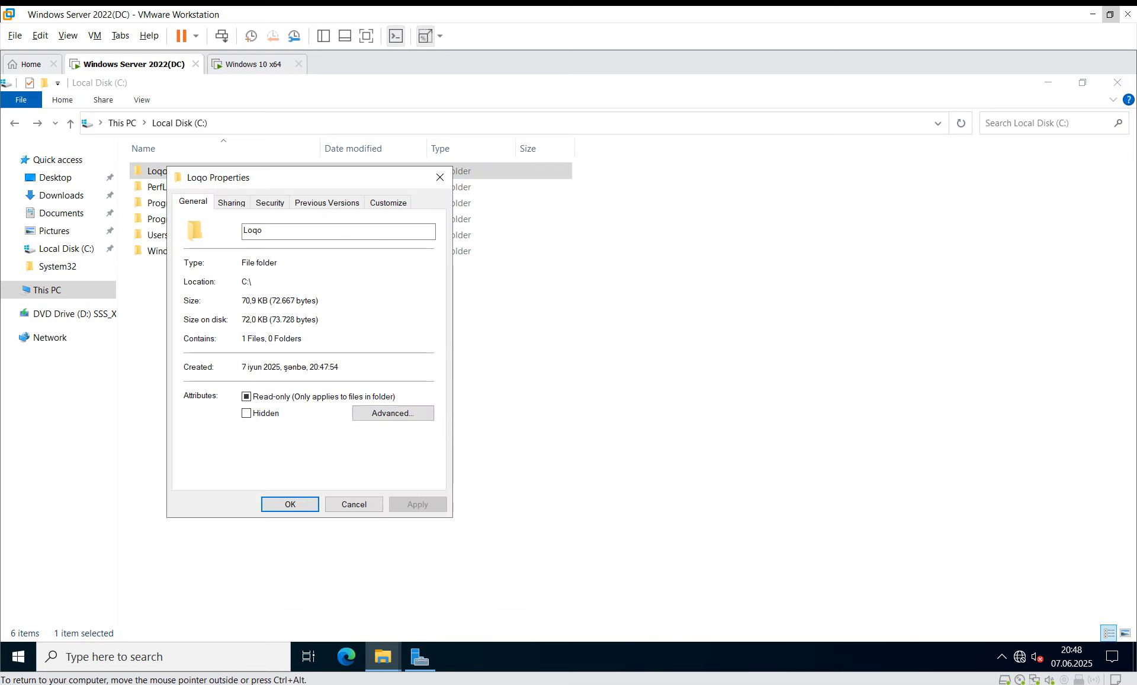
{"action": "left_click", "coordinate": [231, 203]}
{"action": "left_click", "coordinate": [220, 300]}
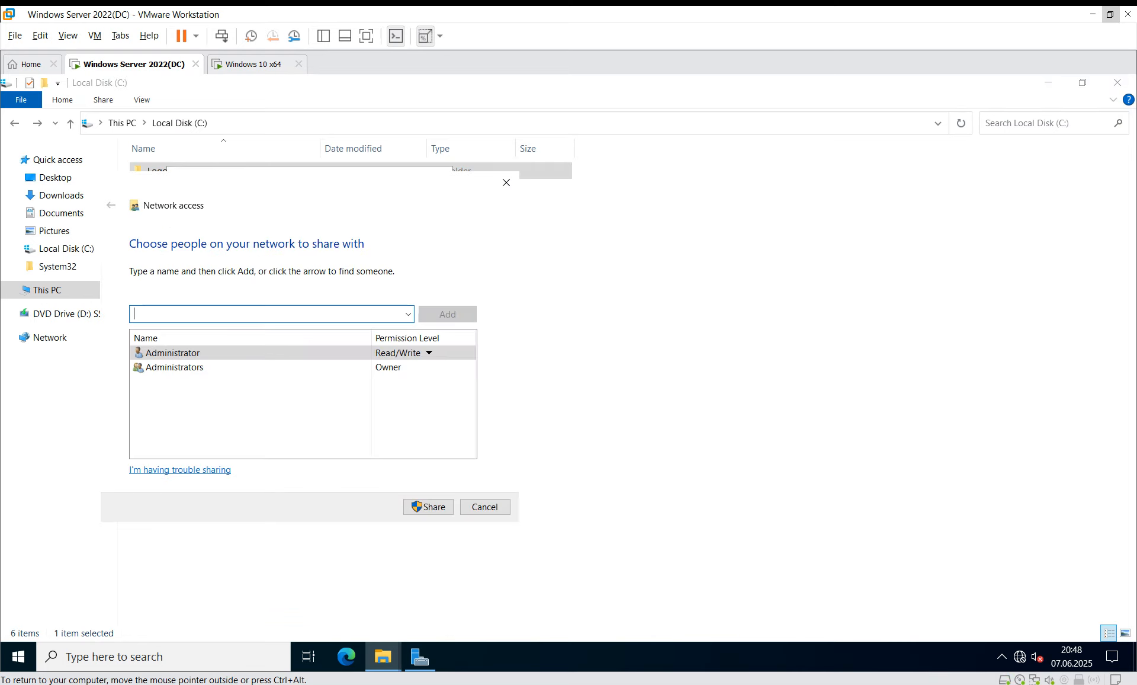
{"action": "left_click", "coordinate": [428, 507]}
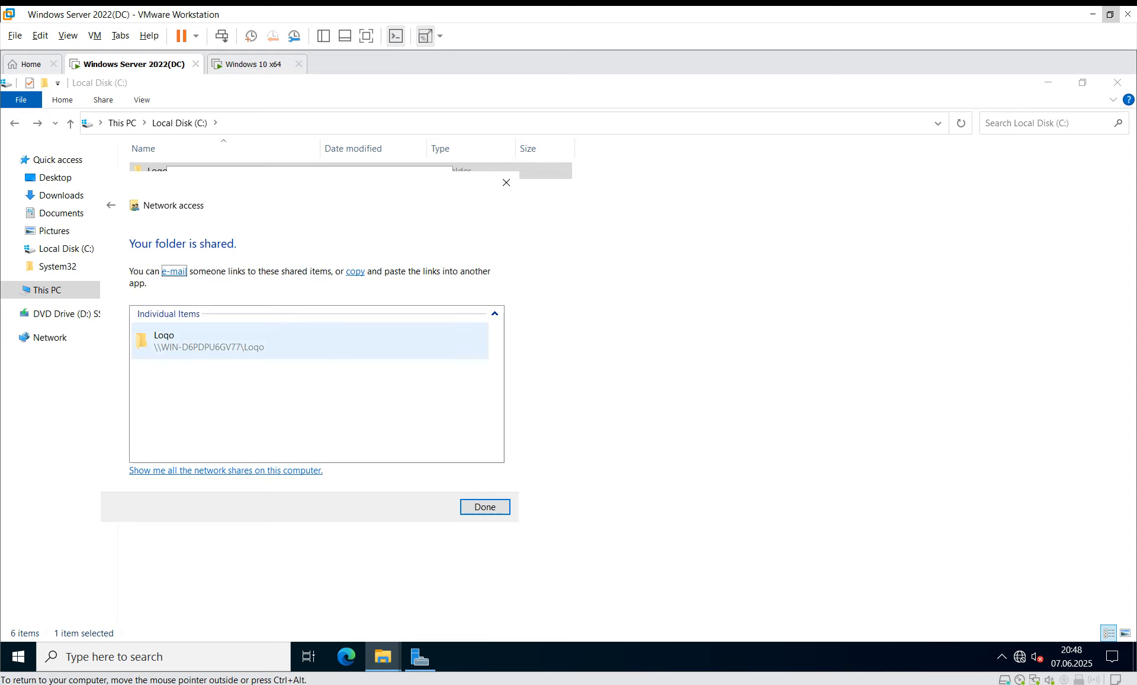
{"action": "left_click", "coordinate": [485, 506]}
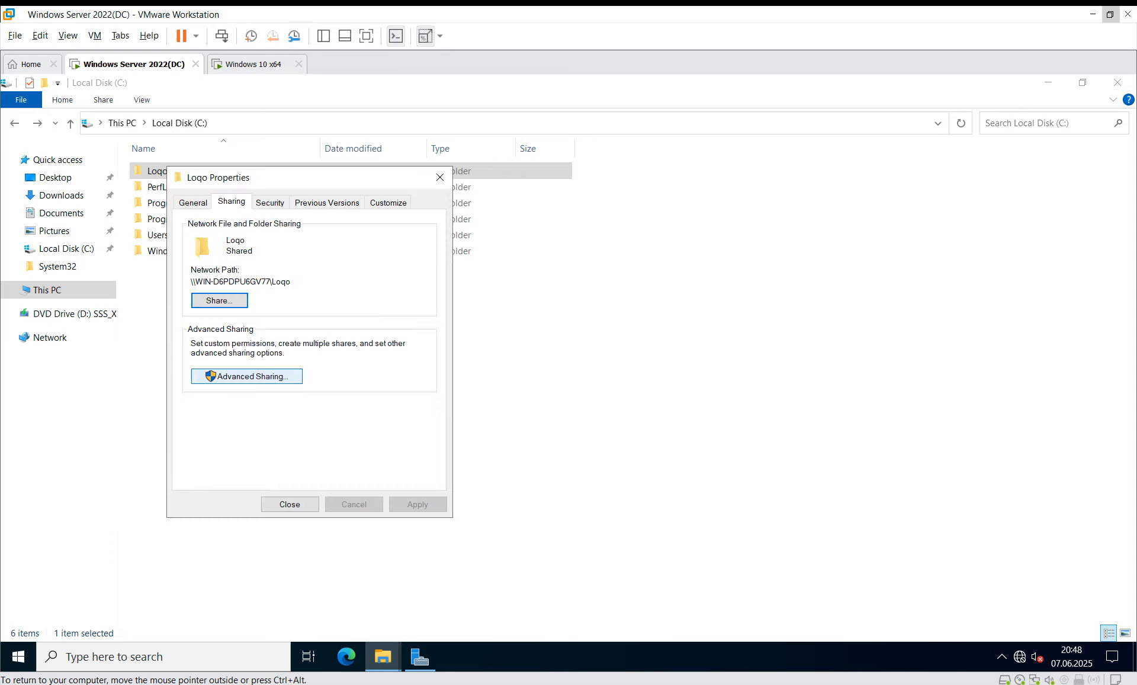
Step: In Advanced Sharing, remove Full Control and Change so Everyone has Read only
{"action": "left_click", "coordinate": [247, 376]}
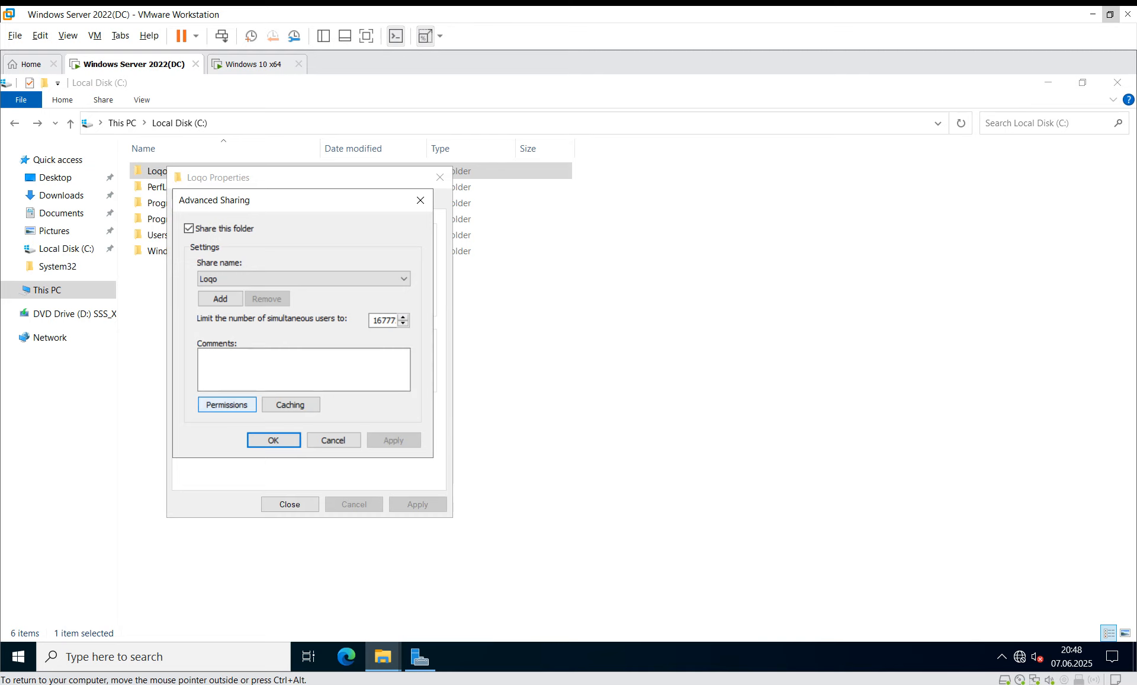
{"action": "left_click", "coordinate": [227, 405]}
{"action": "left_click", "coordinate": [361, 391]}
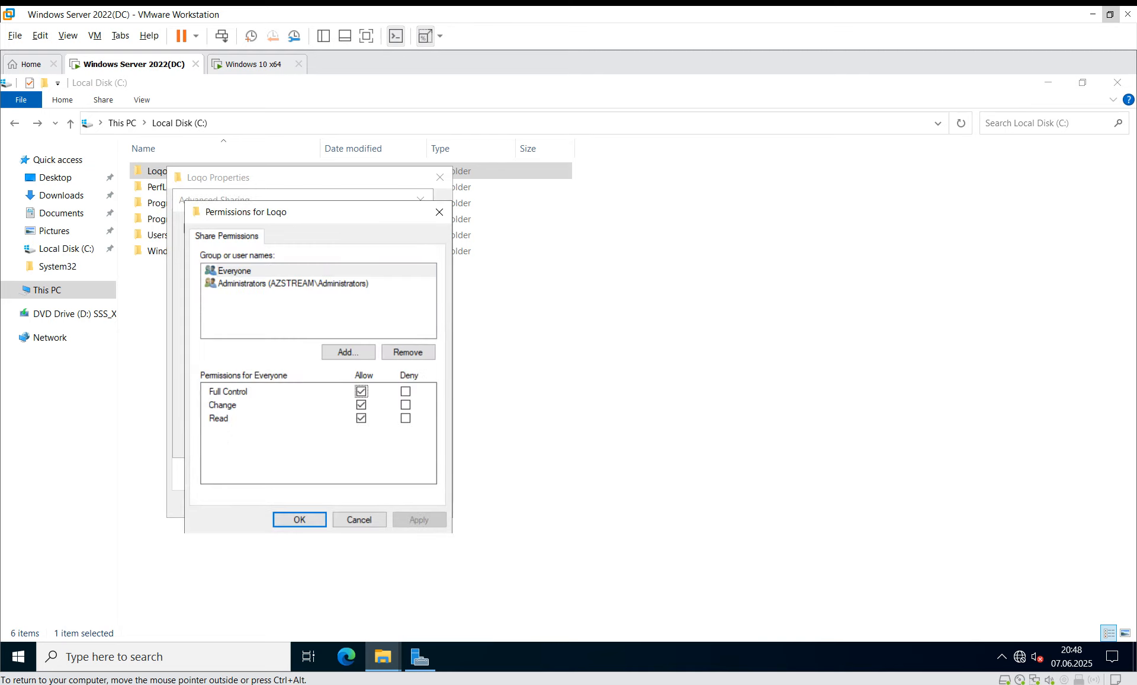
{"action": "left_click", "coordinate": [361, 405]}
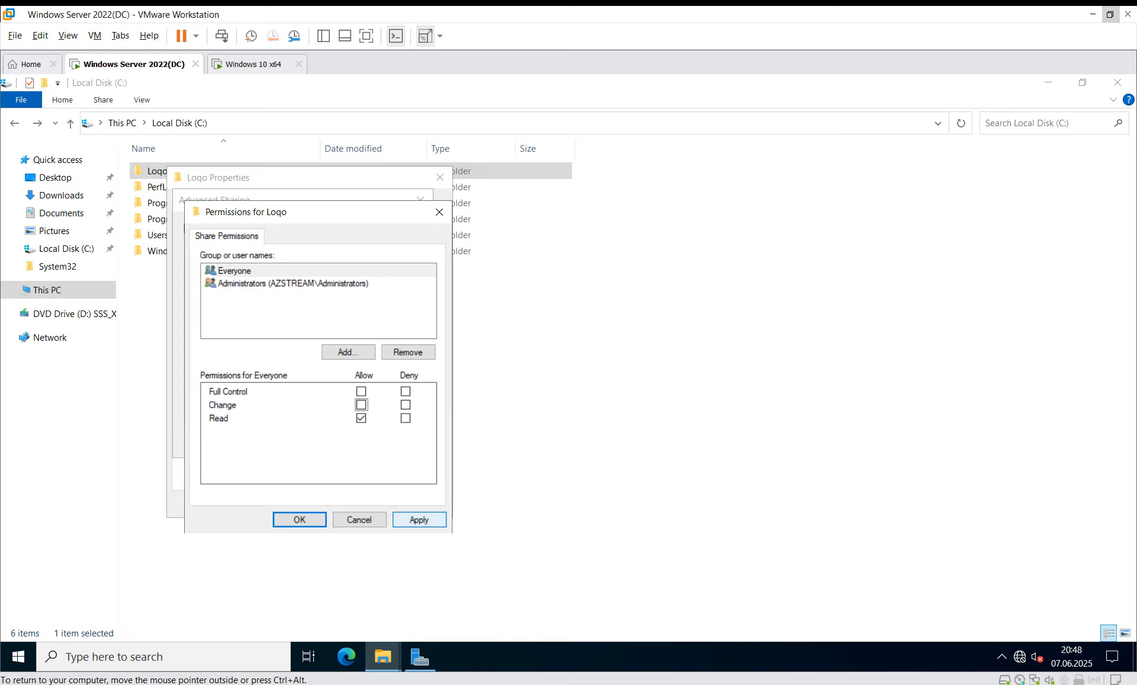
{"action": "left_click", "coordinate": [419, 519]}
{"action": "left_click", "coordinate": [299, 519]}
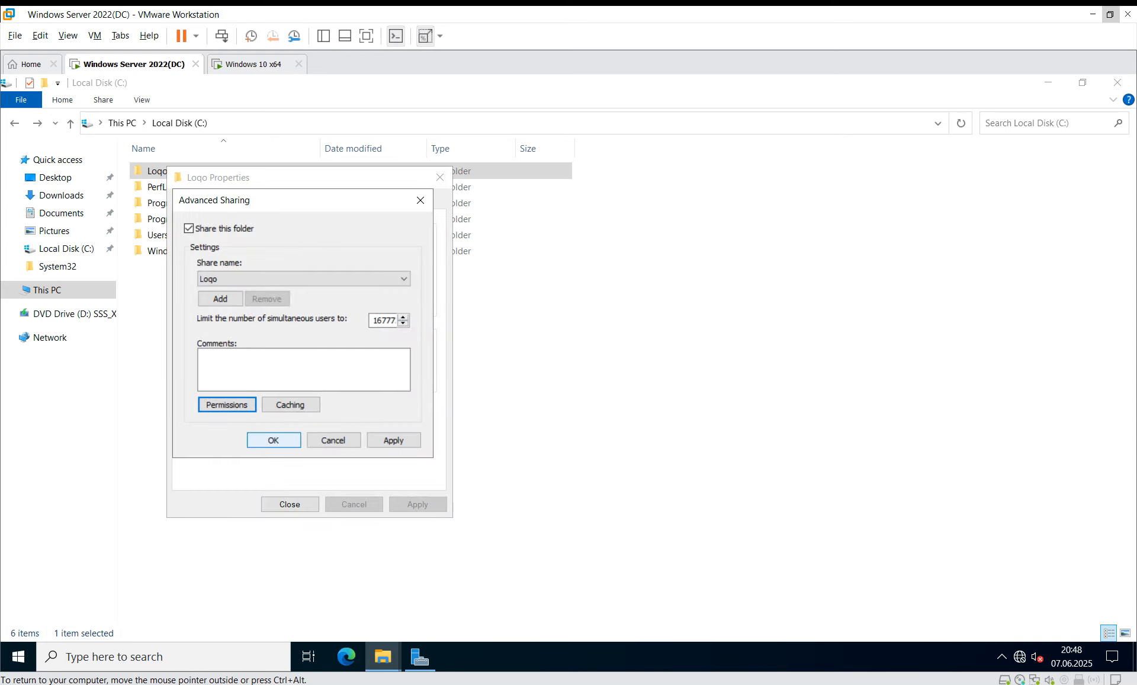
{"action": "left_click", "coordinate": [274, 441]}
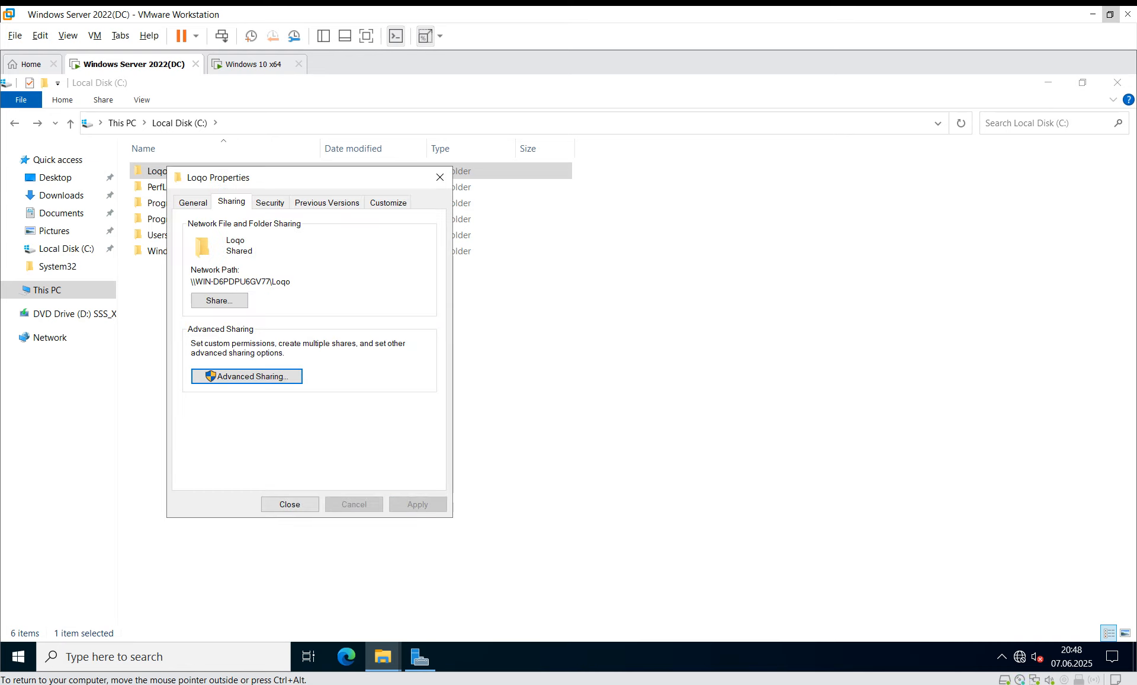
Step: Select the Loqo share's network path, then close the folder properties
{"action": "left_click_drag", "start_coordinate": [192, 281], "coordinate": [291, 282]}
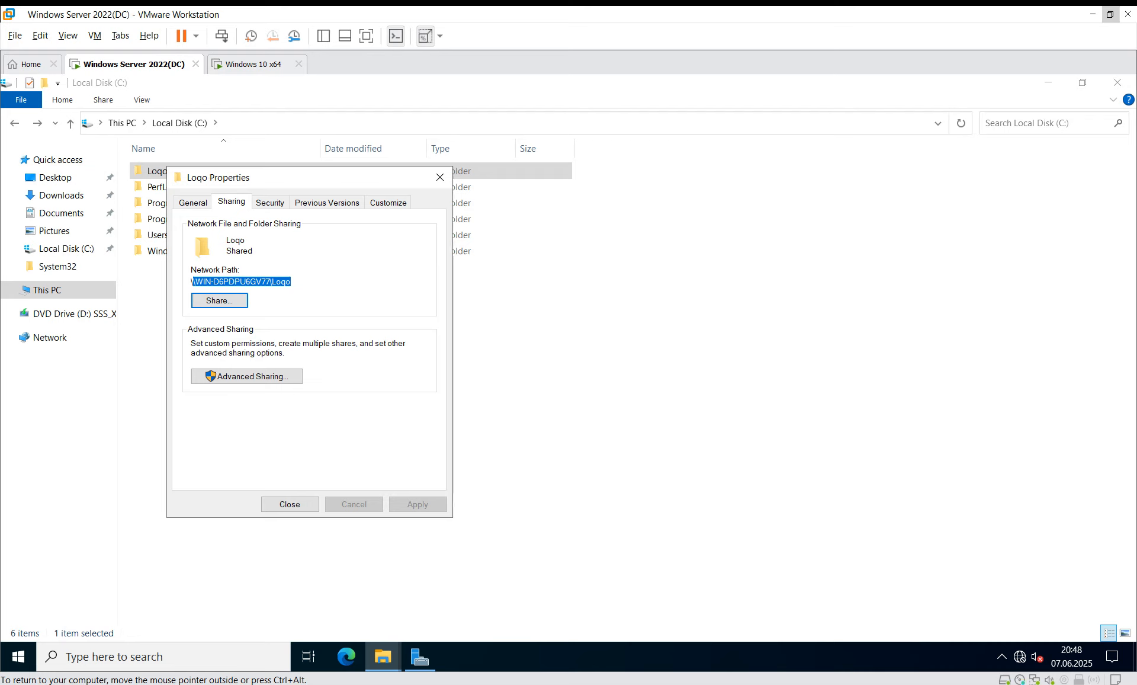
{"action": "left_click", "coordinate": [195, 281]}
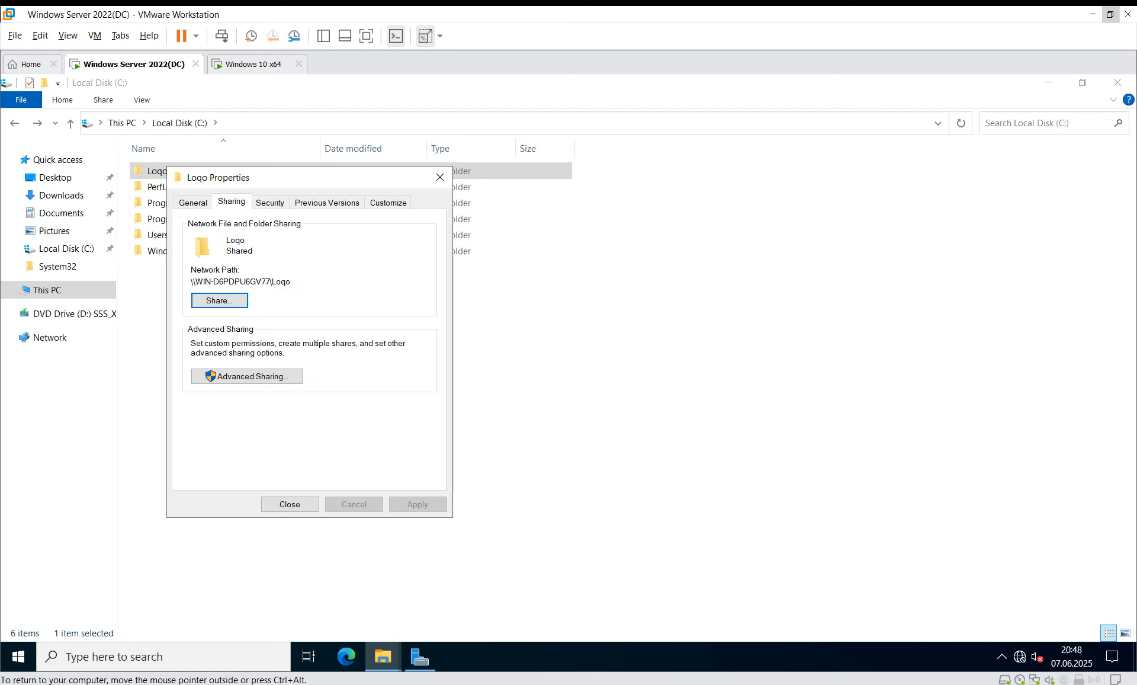
{"action": "left_click_drag", "start_coordinate": [191, 281], "coordinate": [291, 281]}
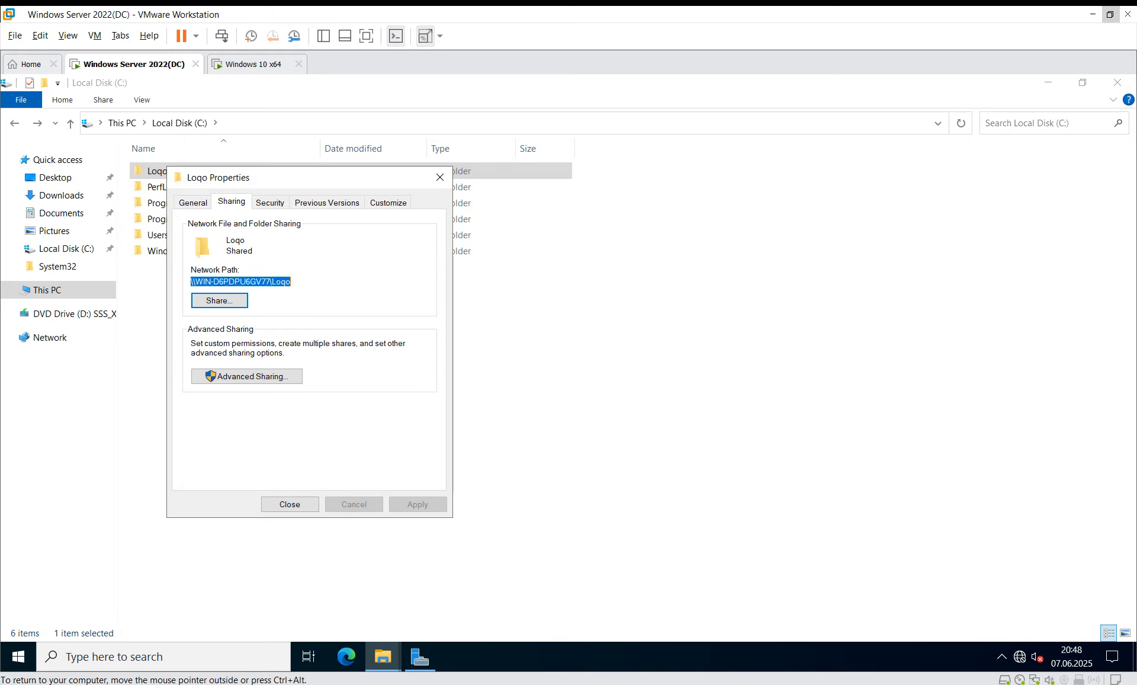
{"action": "left_click", "coordinate": [289, 504]}
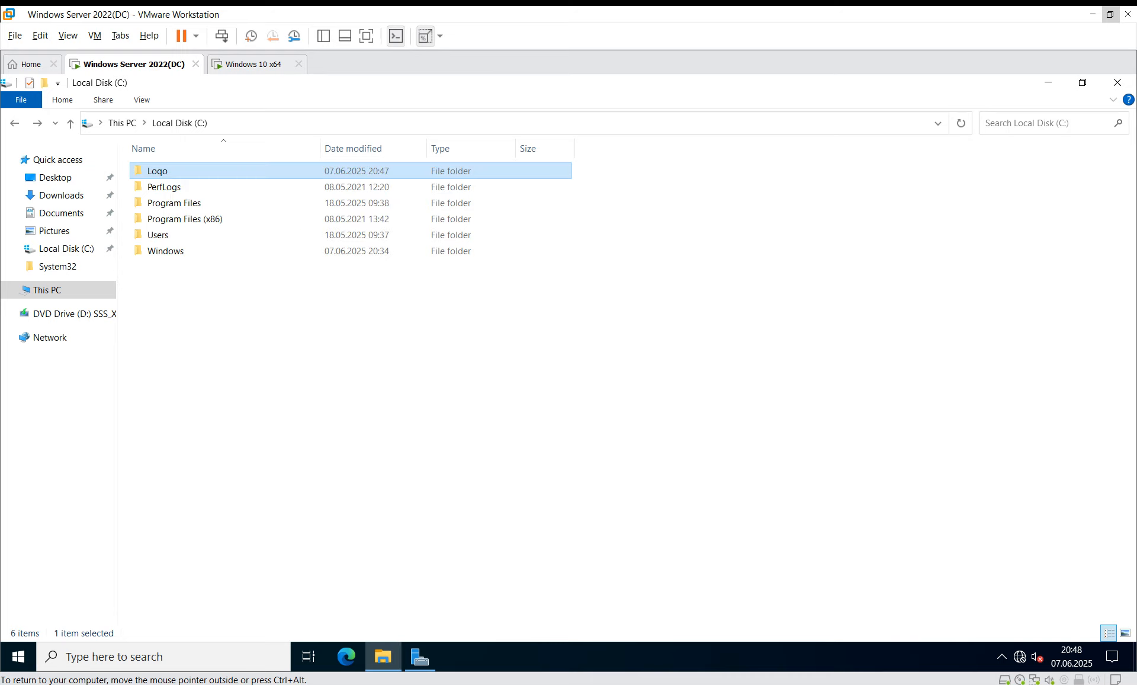
Step: Launch Group Policy Management by searching 'group' in the Start menu
{"action": "double_click", "coordinate": [163, 171]}
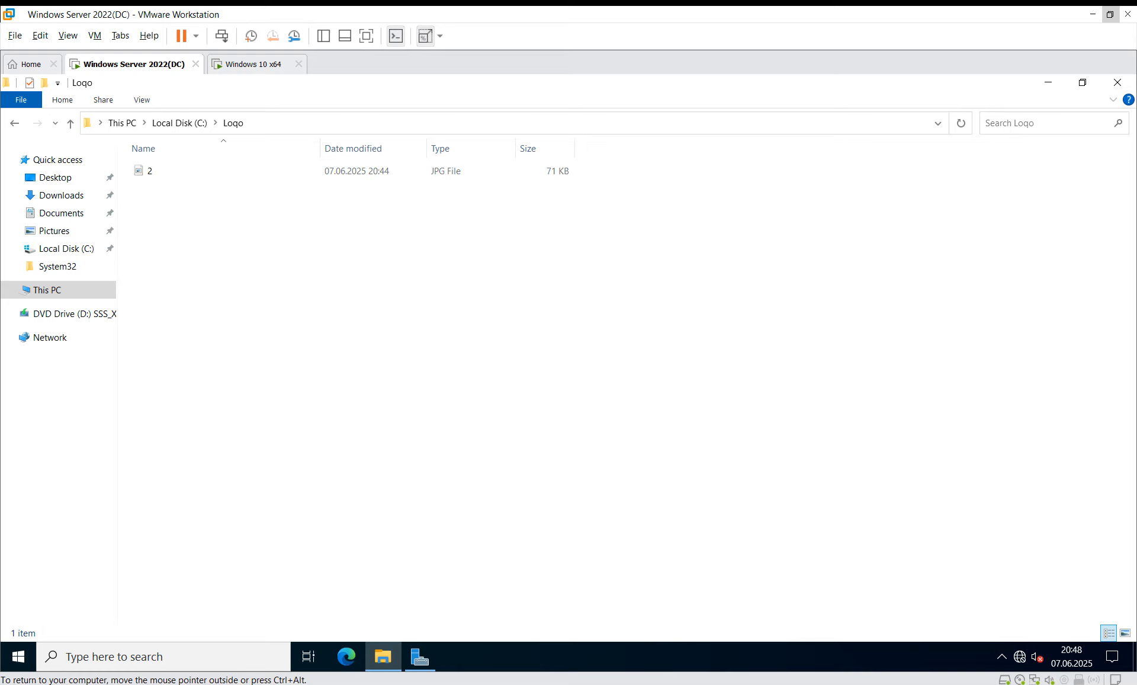
{"action": "left_click", "coordinate": [19, 656]}
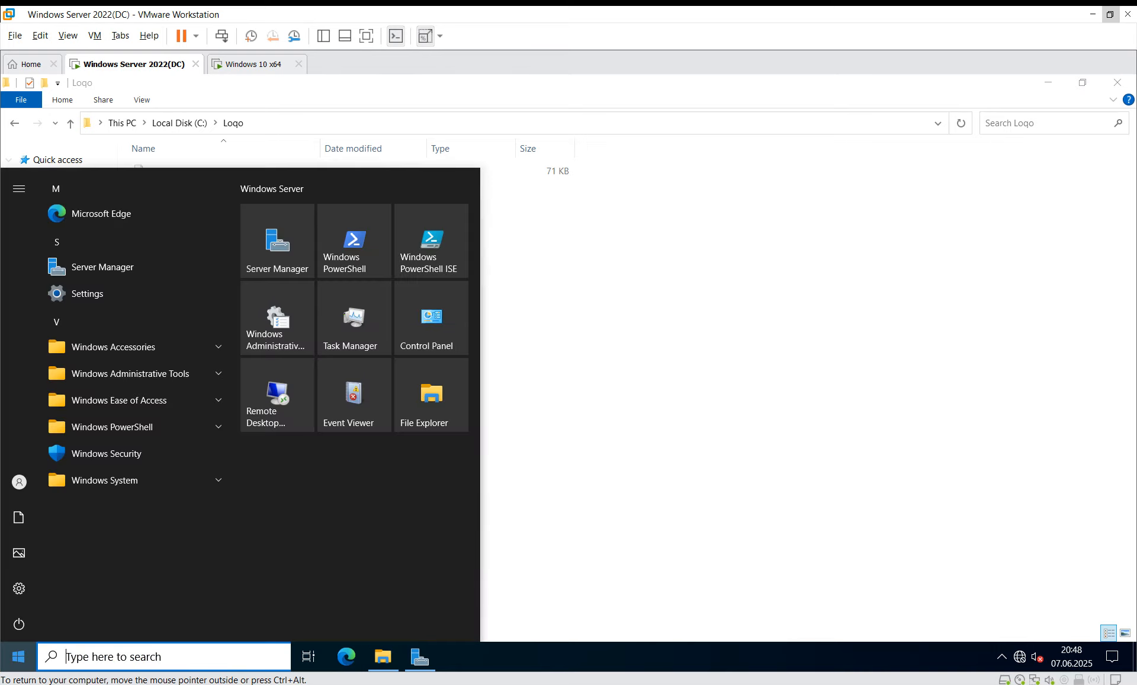
{"action": "type", "text": "group"}
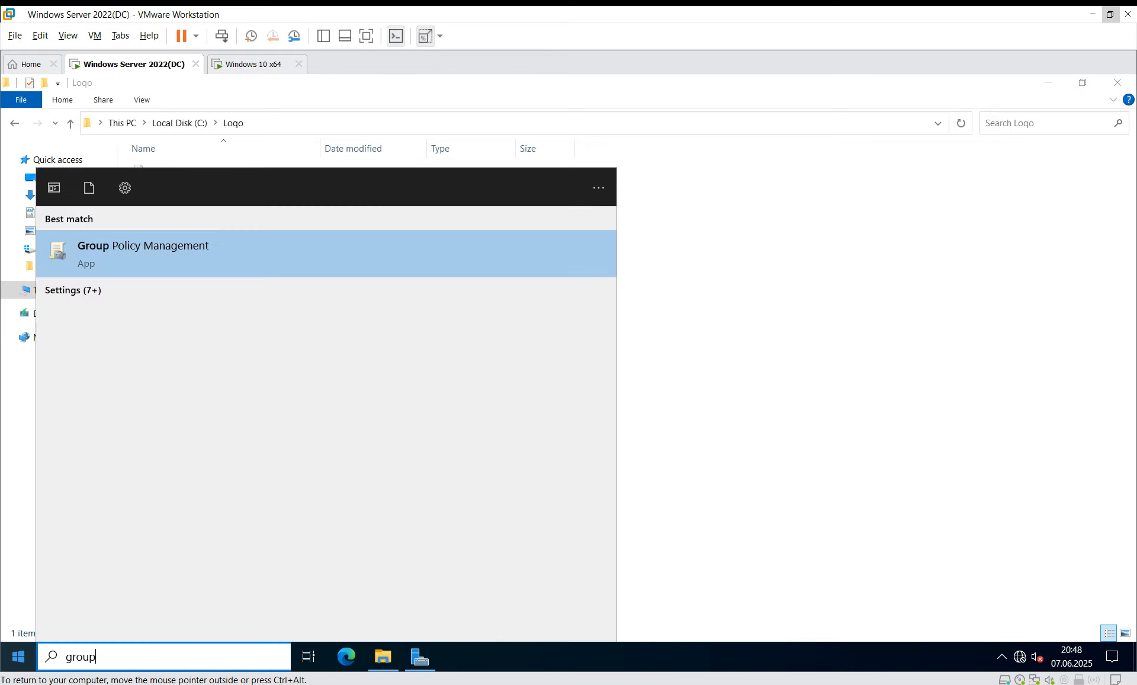
{"action": "key", "text": "Return"}
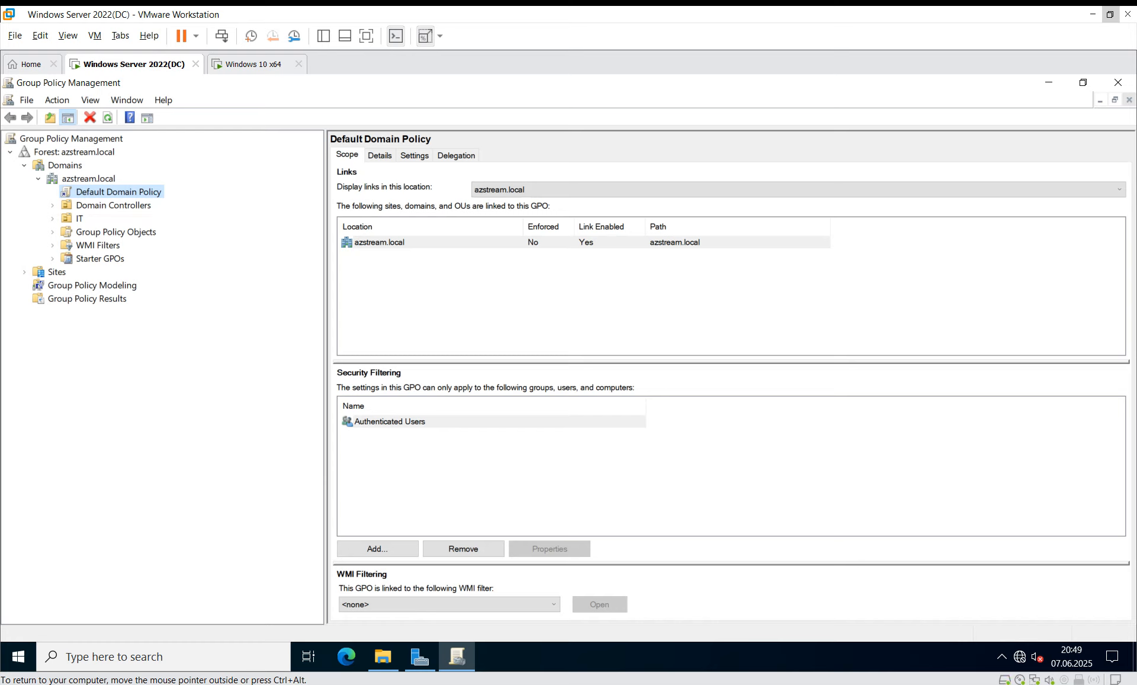
Step: Run dsa.msc, check the IT OU's users in azstream.local, then close the console
{"action": "key", "text": "super+r"}
{"action": "type", "text": "dsa/ms"}
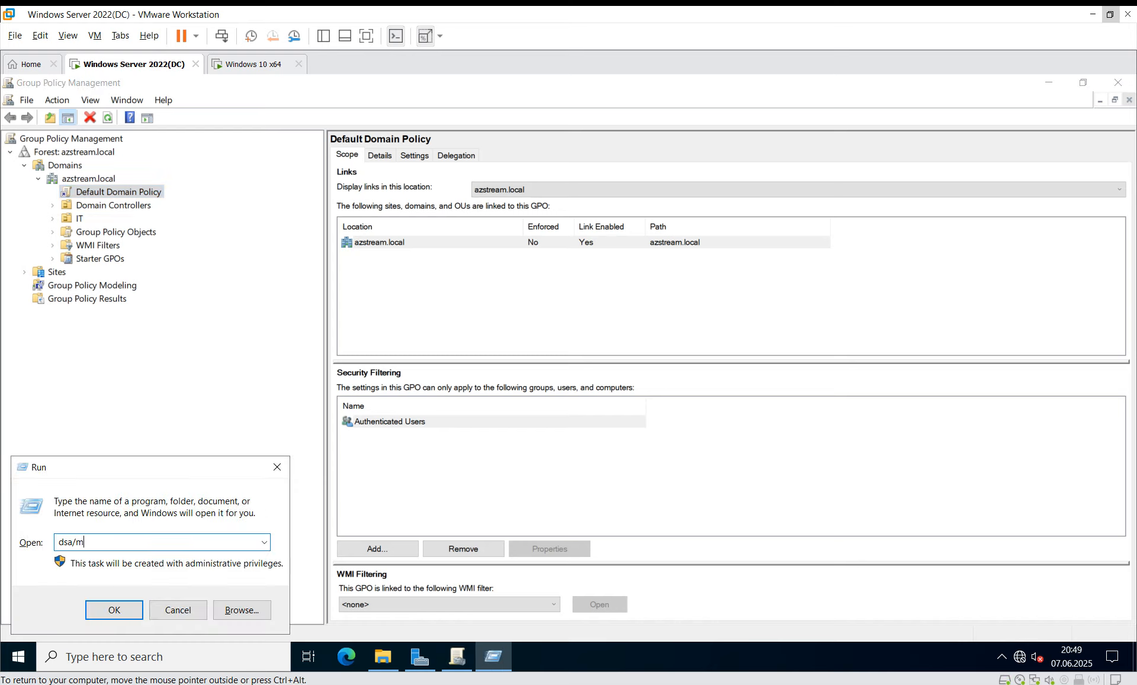
{"action": "key", "text": "BackSpace"}
{"action": "key", "text": "BackSpace"}
{"action": "key", "text": "BackSpace"}
{"action": "type", "text": ".msc"}
{"action": "key", "text": "Return"}
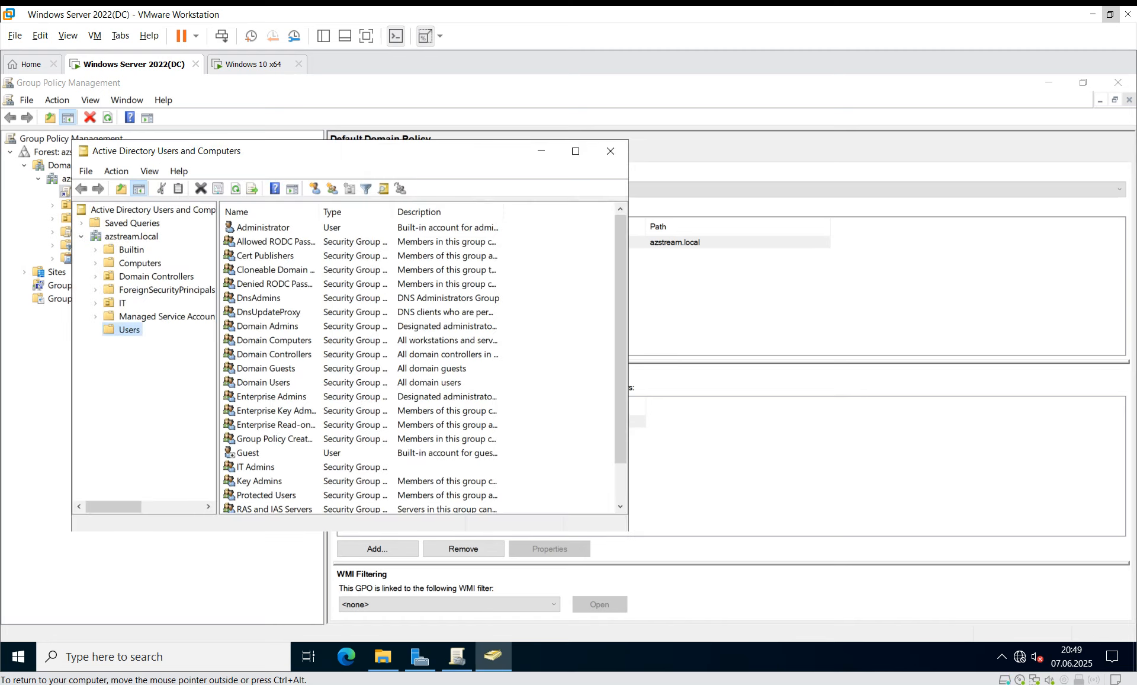
{"action": "left_click", "coordinate": [130, 236]}
{"action": "left_click", "coordinate": [122, 303]}
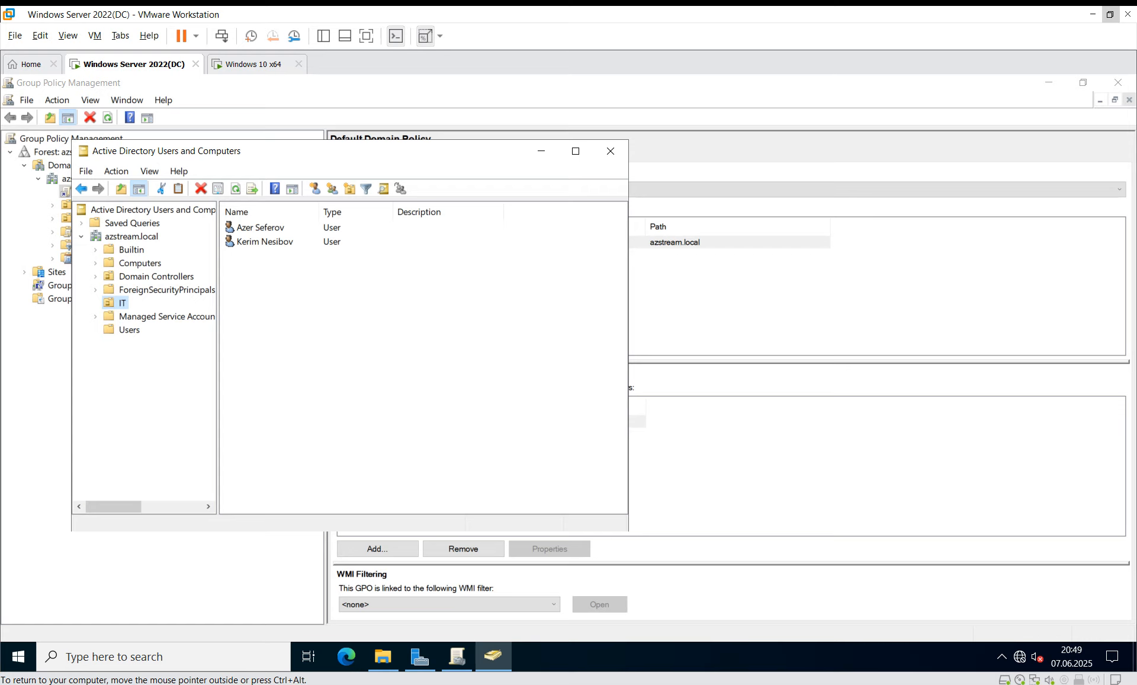
{"action": "left_click", "coordinate": [610, 150]}
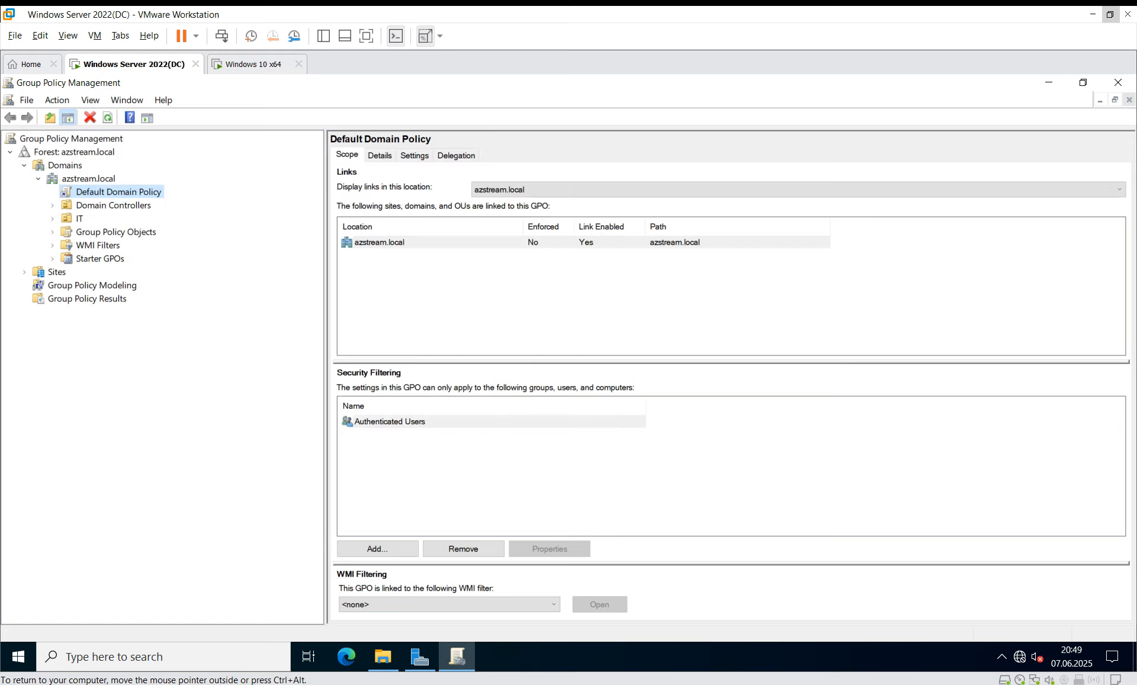
Step: Create a GPO named Loqo linked to azstream.local and check its scope
{"action": "right_click", "coordinate": [86, 178]}
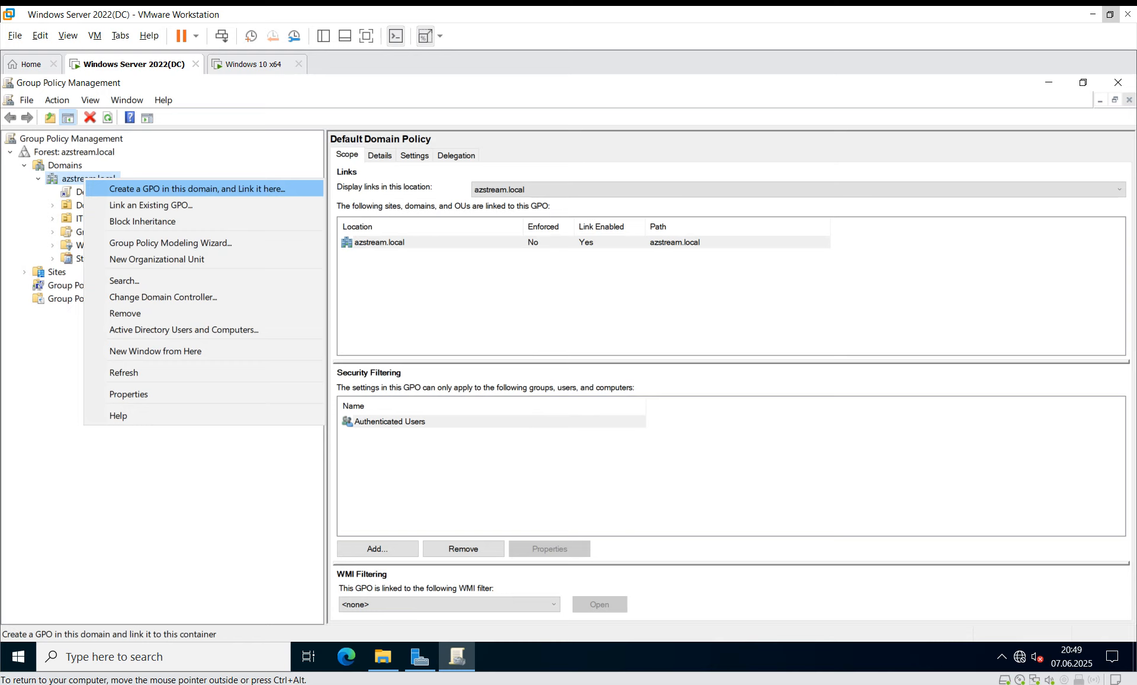
{"action": "key", "text": "Return"}
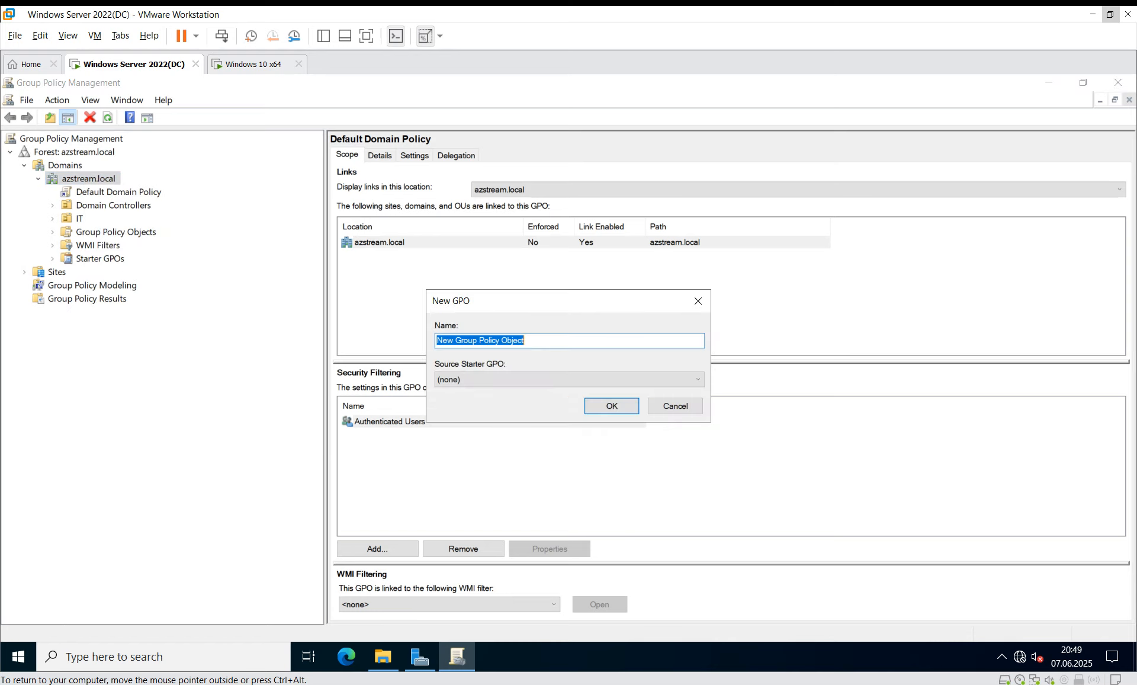
{"action": "type", "text": "Logo"}
{"action": "key", "text": "Return"}
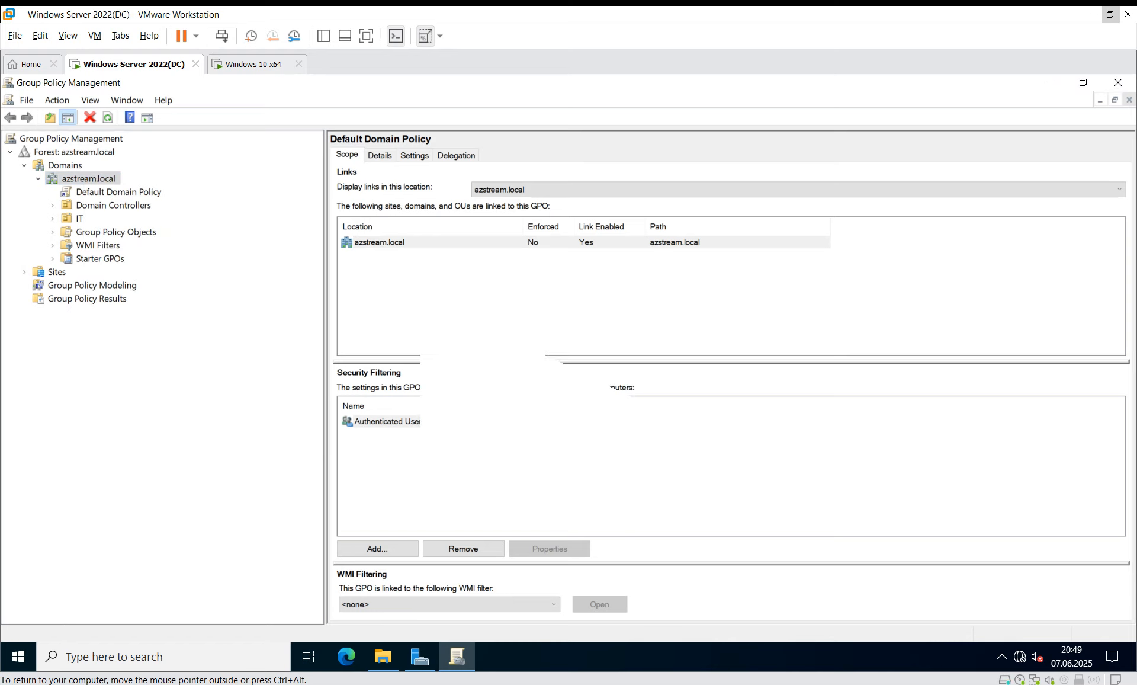
{"action": "left_click", "coordinate": [85, 205]}
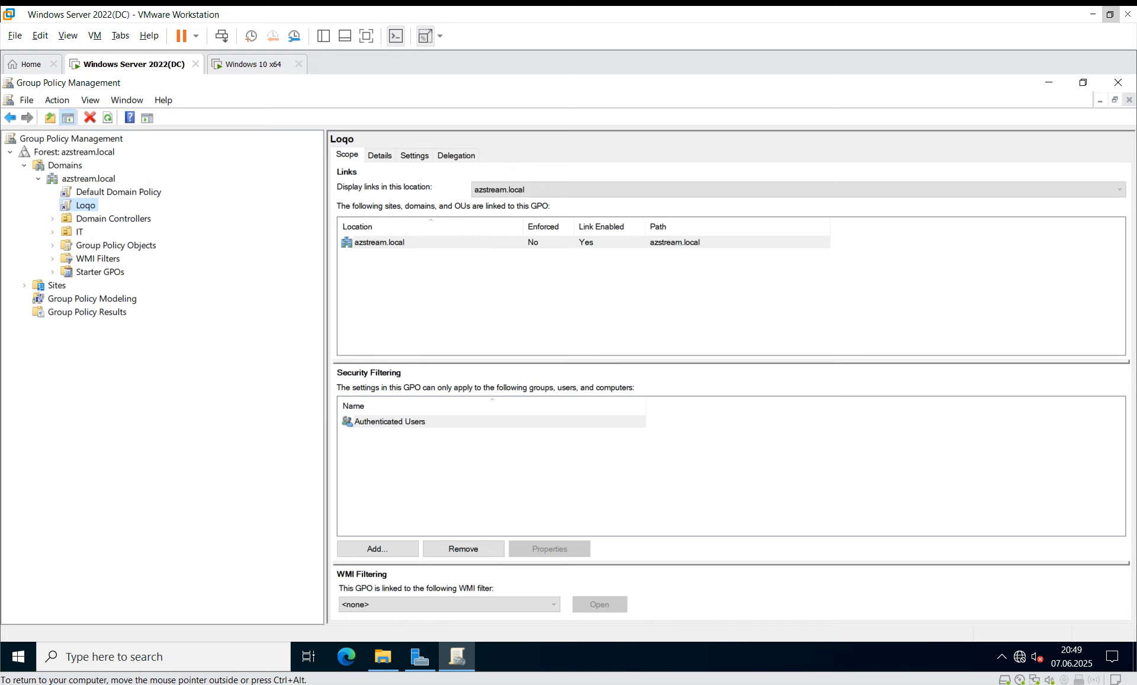
{"action": "left_click", "coordinate": [86, 206]}
{"action": "double_click", "coordinate": [86, 205]}
{"action": "key", "text": "Escape"}
{"action": "right_click", "coordinate": [91, 206]}
Step: Edit the Loqo GPO maximized and expand User Configuration > Policies > Administrative Templates
{"action": "left_click", "coordinate": [119, 219]}
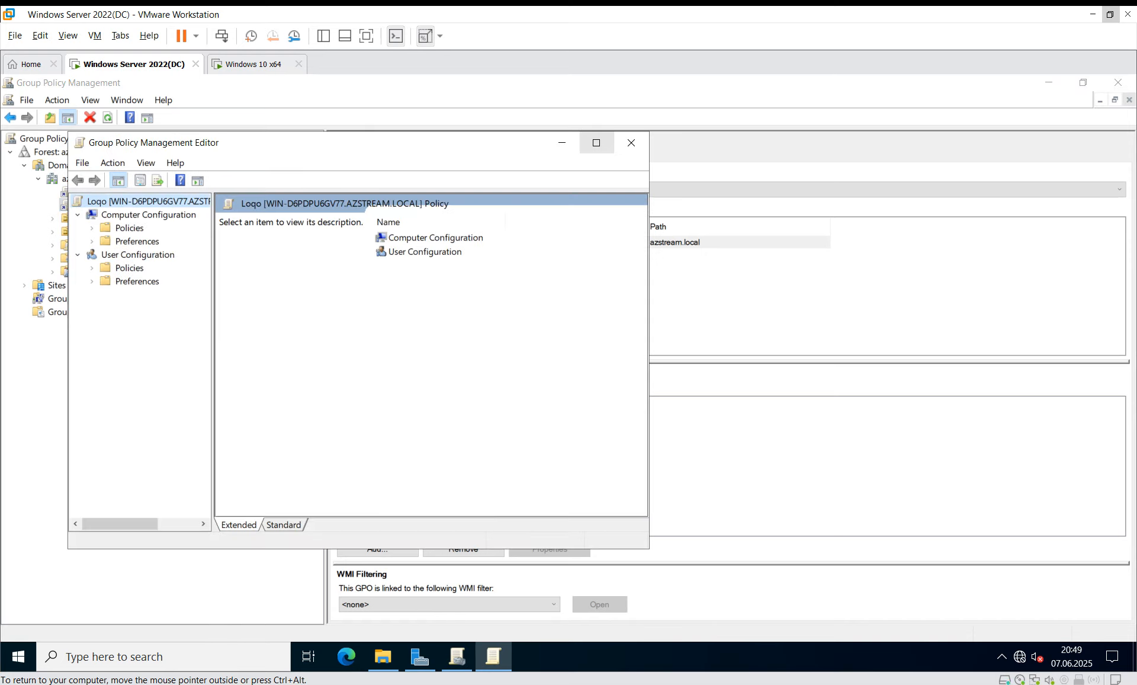
{"action": "left_click", "coordinate": [596, 142]}
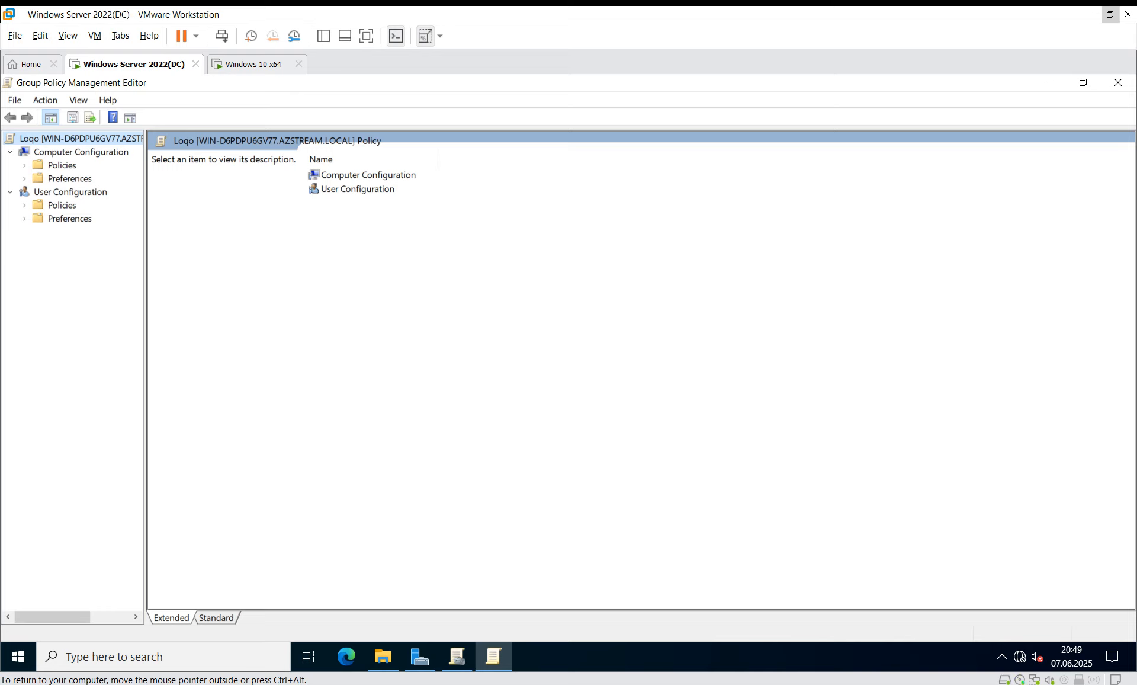
{"action": "left_click", "coordinate": [70, 191]}
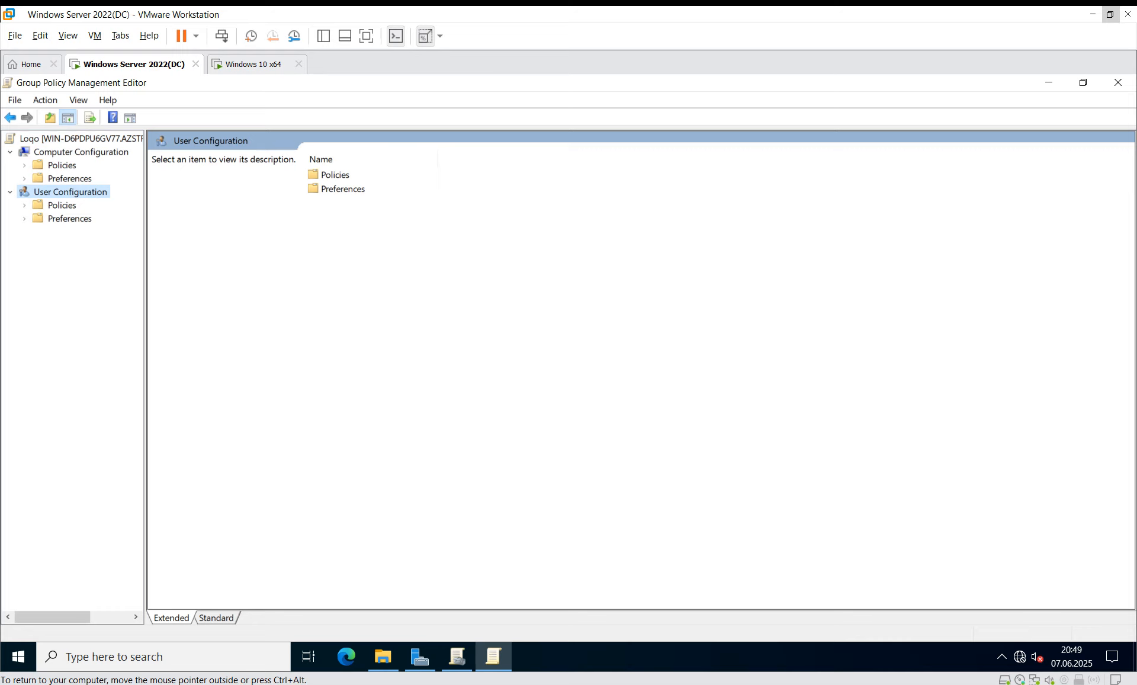
{"action": "left_click", "coordinate": [69, 218]}
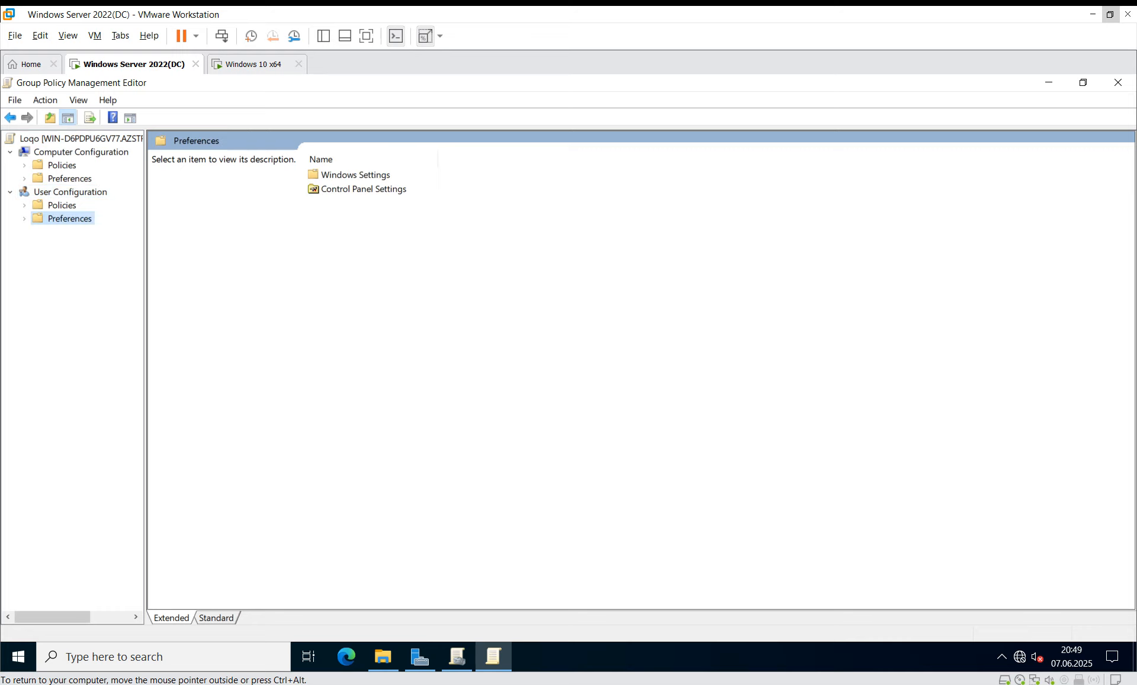
{"action": "left_click", "coordinate": [62, 205]}
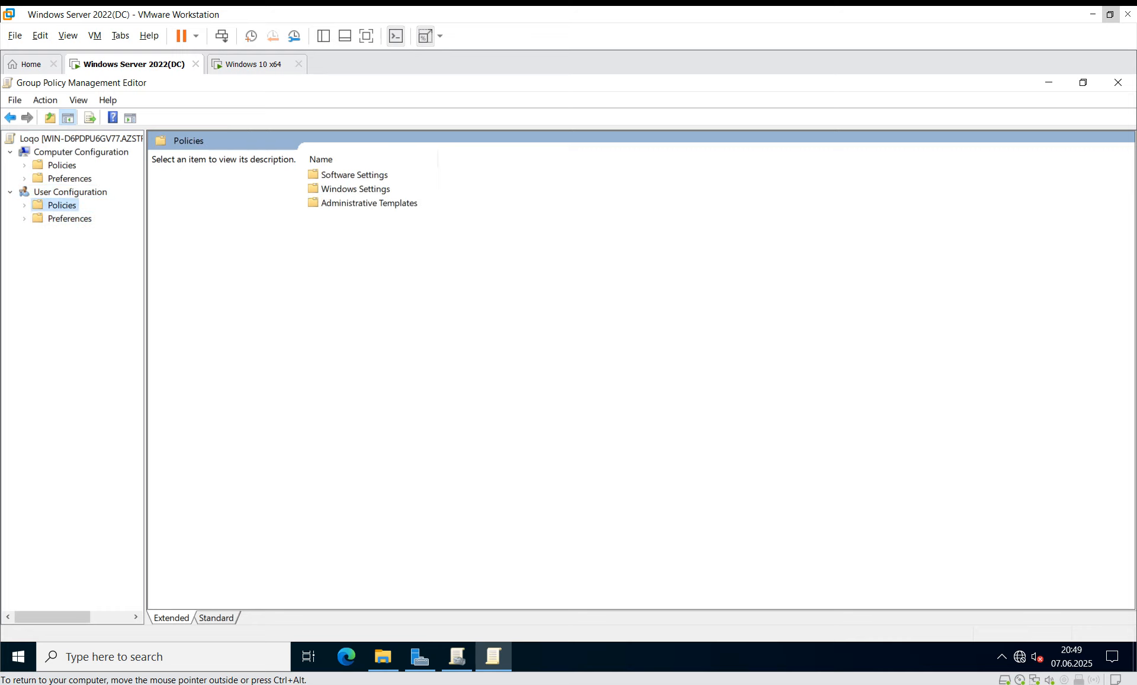
{"action": "left_click", "coordinate": [25, 205]}
{"action": "left_click", "coordinate": [89, 245]}
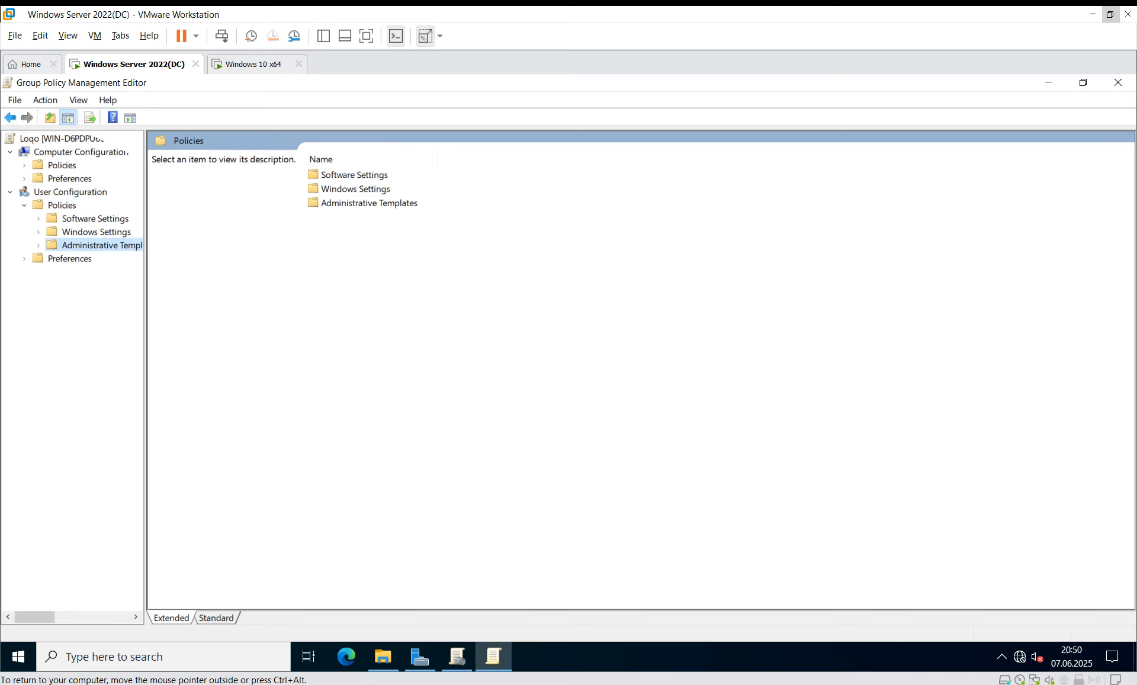
Step: Browse to Desktop > Desktop settings and select Desktop Wallpaper to read its description
{"action": "double_click", "coordinate": [337, 189]}
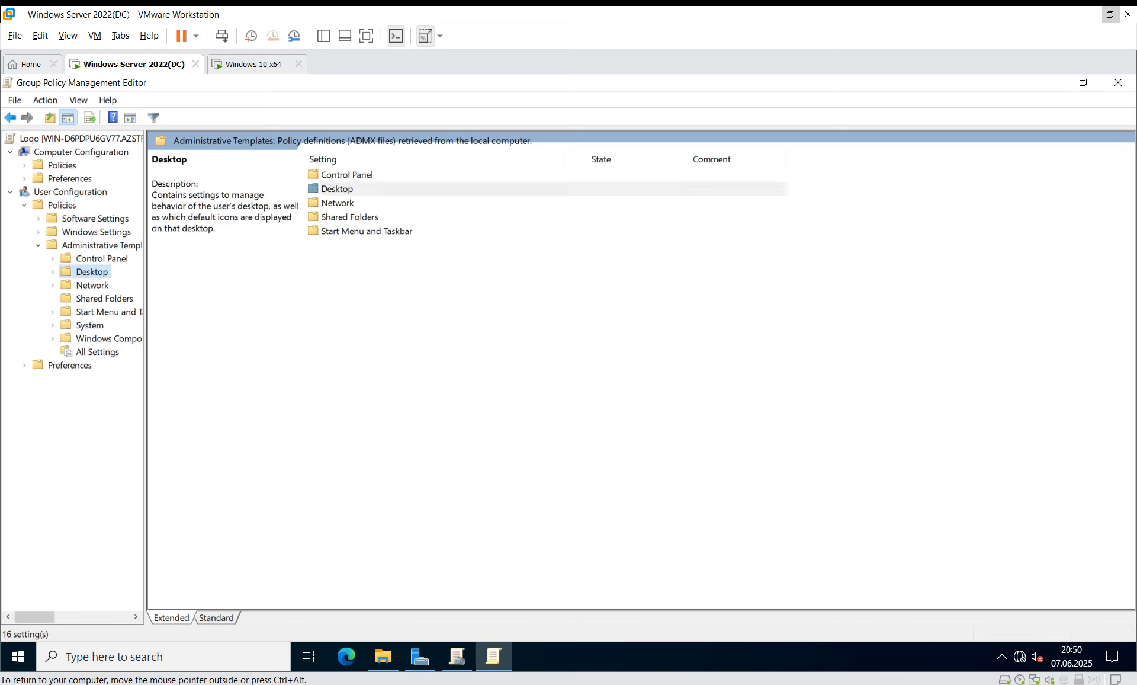
{"action": "double_click", "coordinate": [337, 189]}
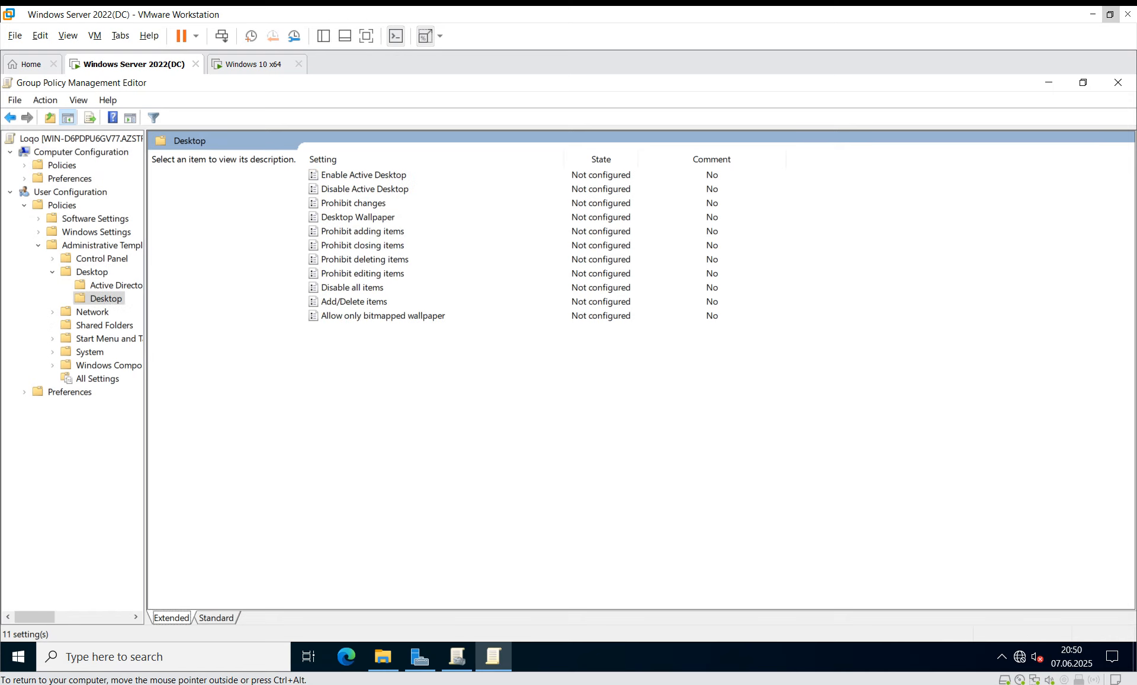
{"action": "left_click", "coordinate": [113, 285]}
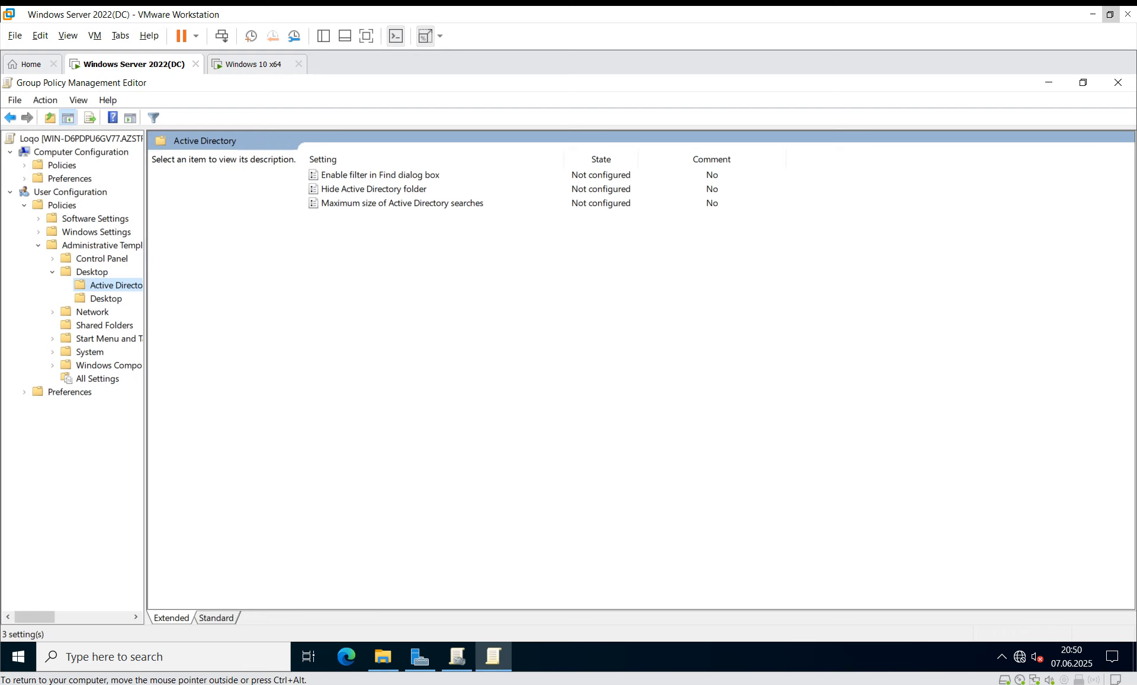
{"action": "left_click", "coordinate": [96, 232]}
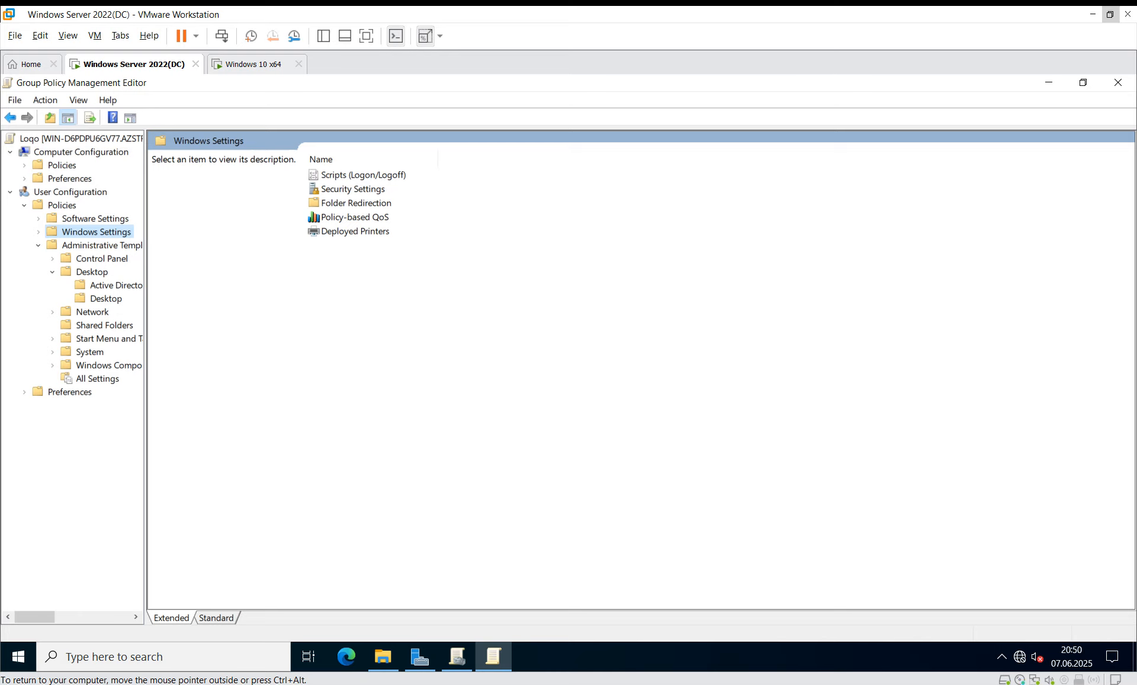
{"action": "left_click_drag", "start_coordinate": [145, 379], "coordinate": [261, 379]}
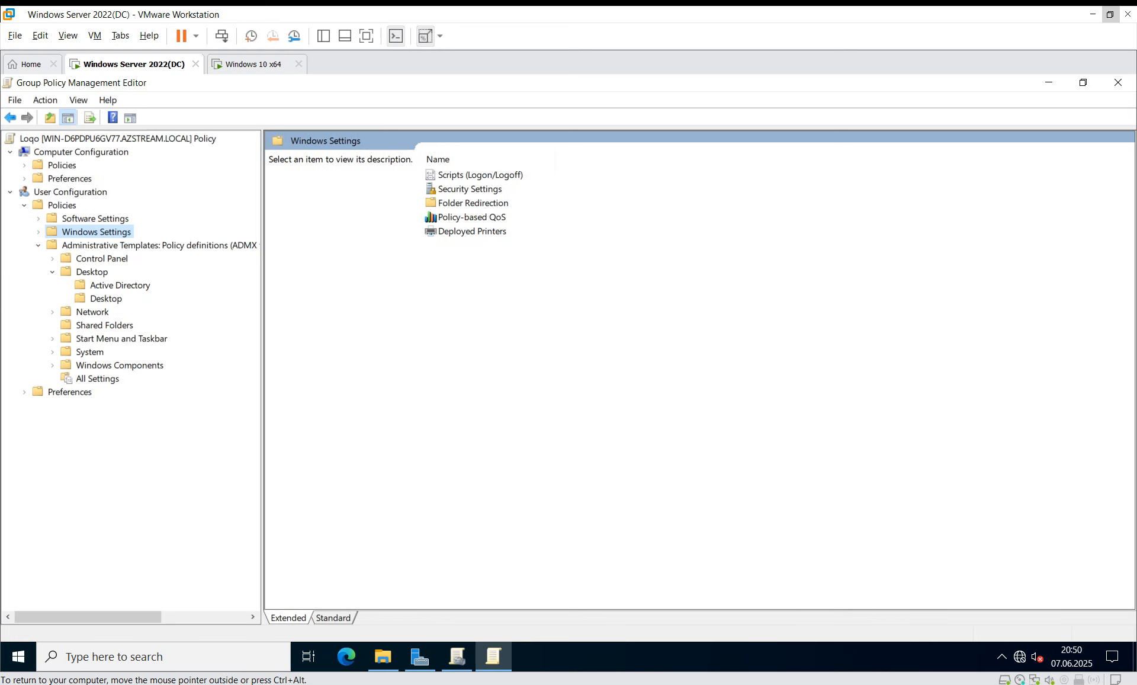
{"action": "left_click", "coordinate": [121, 339]}
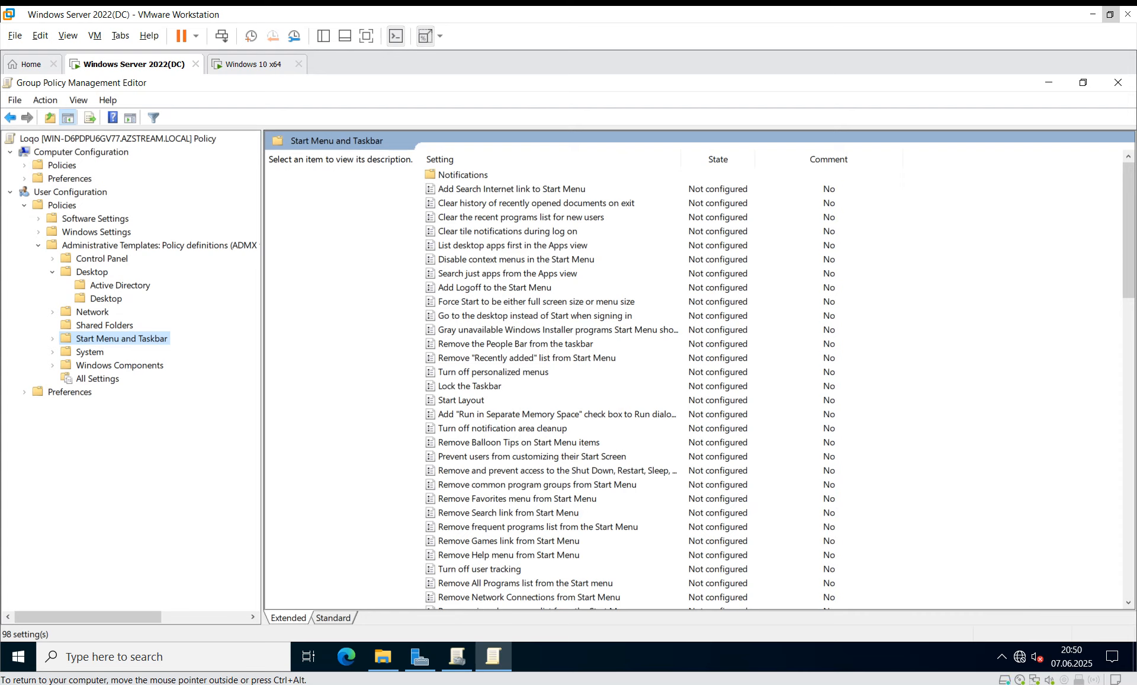
{"action": "left_click", "coordinate": [106, 299]}
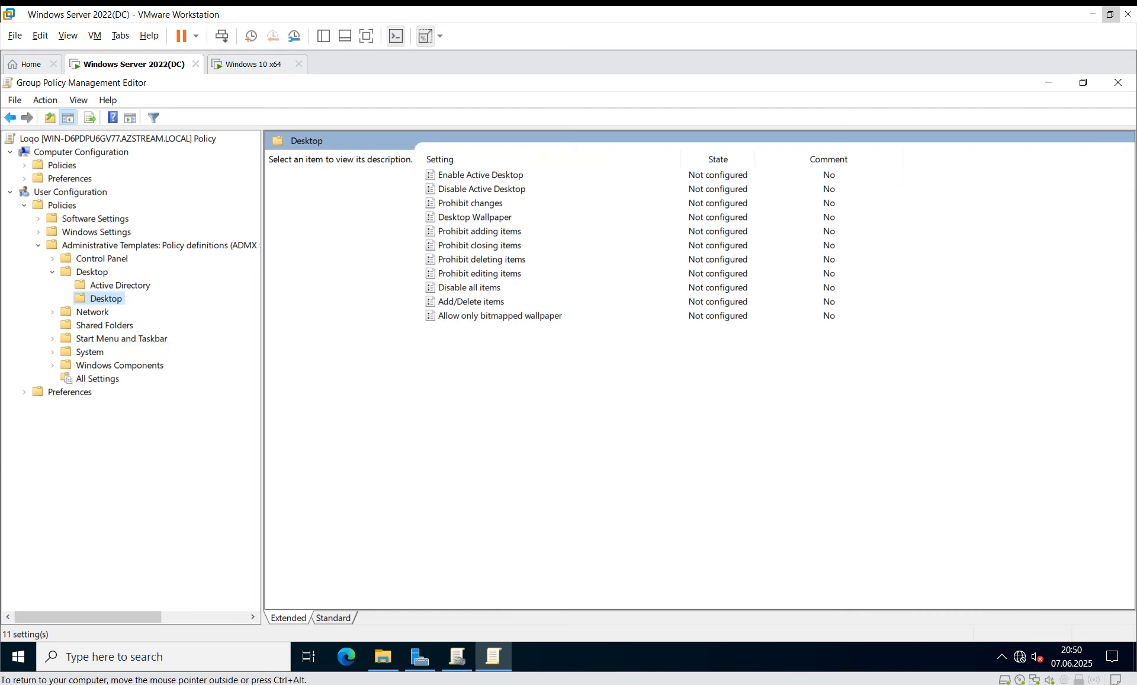
{"action": "left_click", "coordinate": [475, 217]}
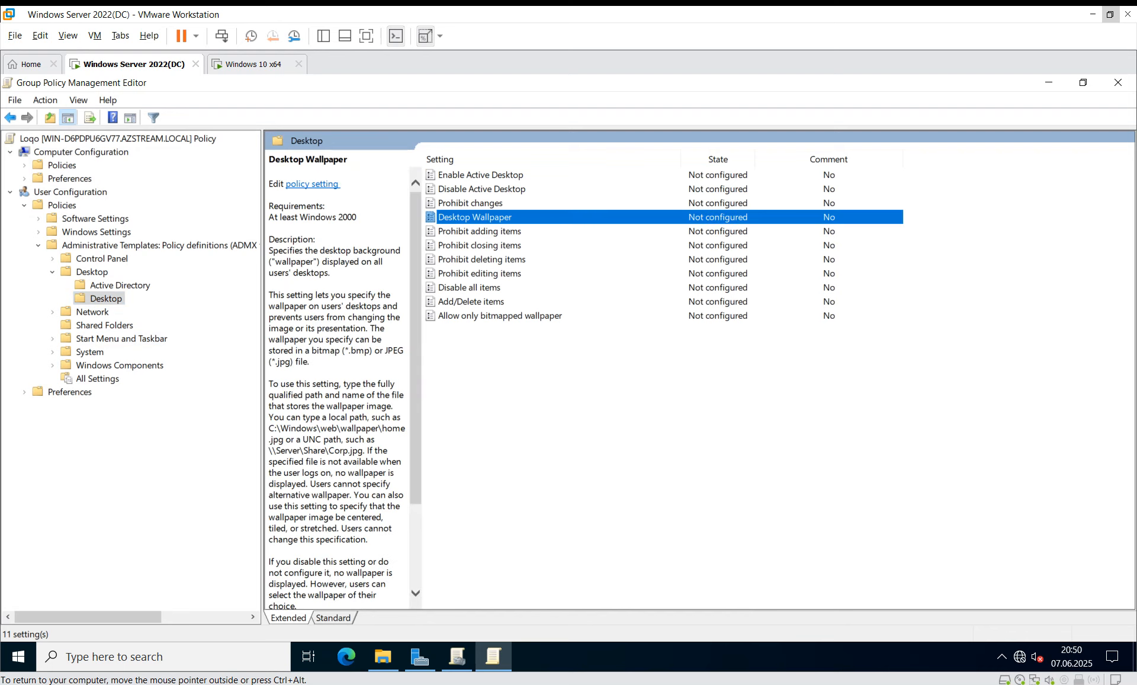
Step: Enable Desktop Wallpaper with path \\WIN-D6PDPU6GV77\Loqo\2.jpg, apply it, and close the editor
{"action": "double_click", "coordinate": [475, 218]}
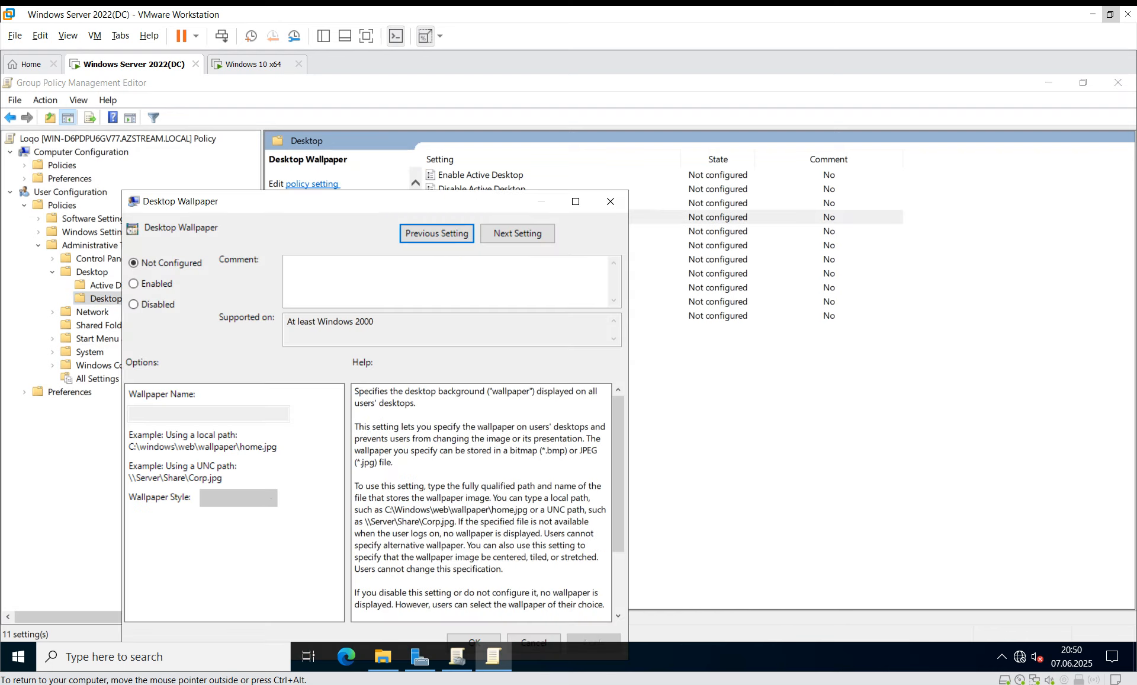
{"action": "left_click", "coordinate": [151, 283]}
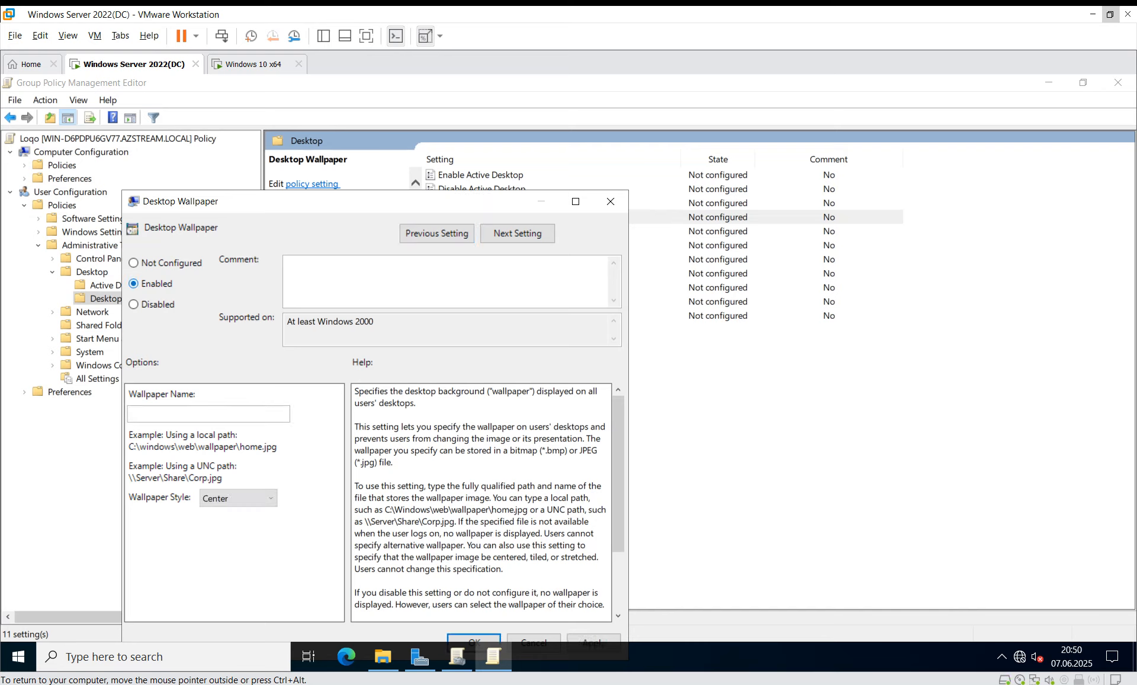
{"action": "left_click", "coordinate": [209, 413]}
{"action": "type", "text": "\\\\WIN-D6PDPU6GV77\\Loqo"}
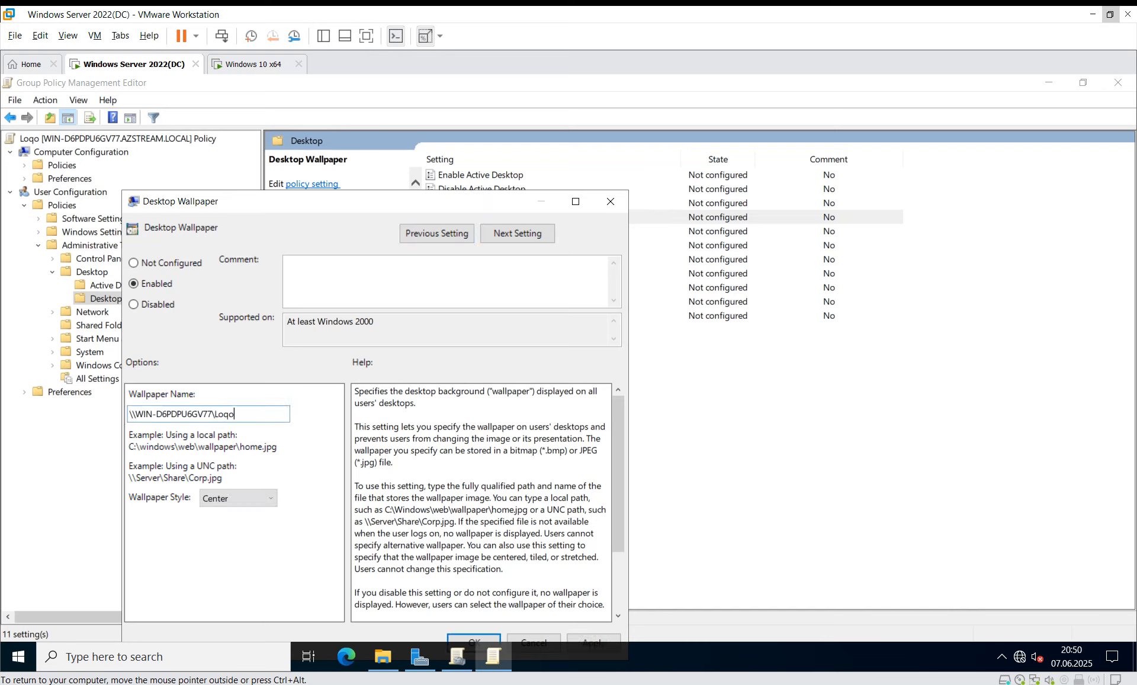
{"action": "type", "text": "\\2.jpg"}
{"action": "left_click_drag", "start_coordinate": [378, 202], "coordinate": [517, 96]}
{"action": "left_click", "coordinate": [732, 536]}
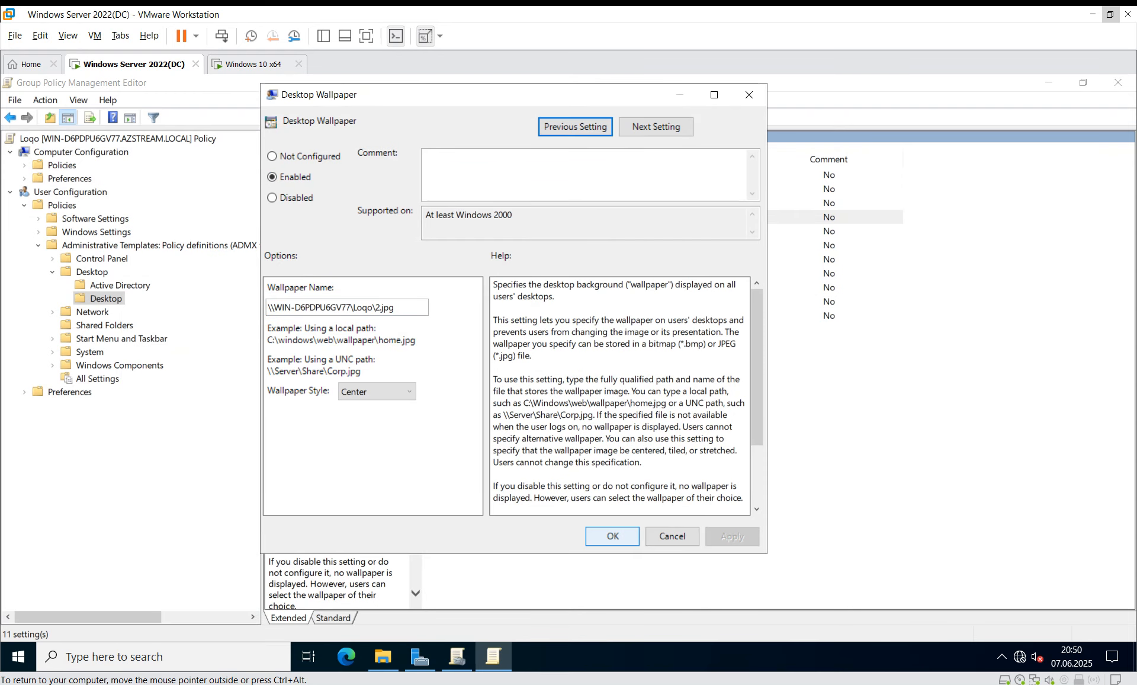
{"action": "left_click", "coordinate": [613, 536]}
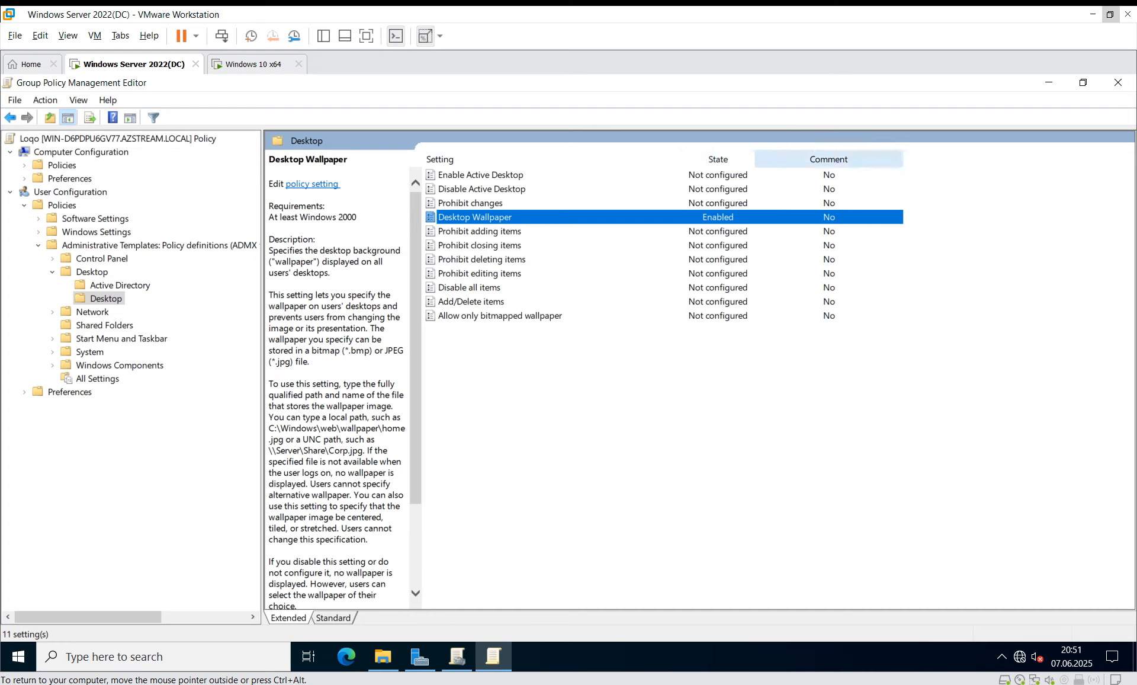
{"action": "left_click", "coordinate": [1117, 83]}
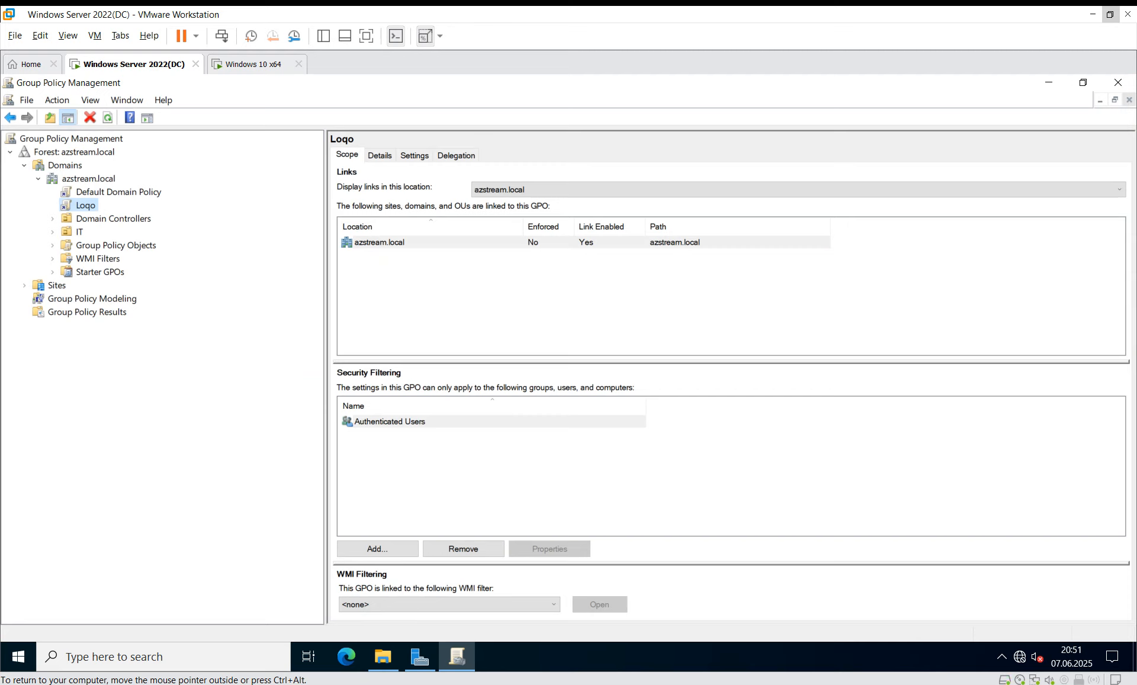
Step: Link the existing Loqo GPO to the IT OU and close Group Policy Management
{"action": "right_click", "coordinate": [78, 232]}
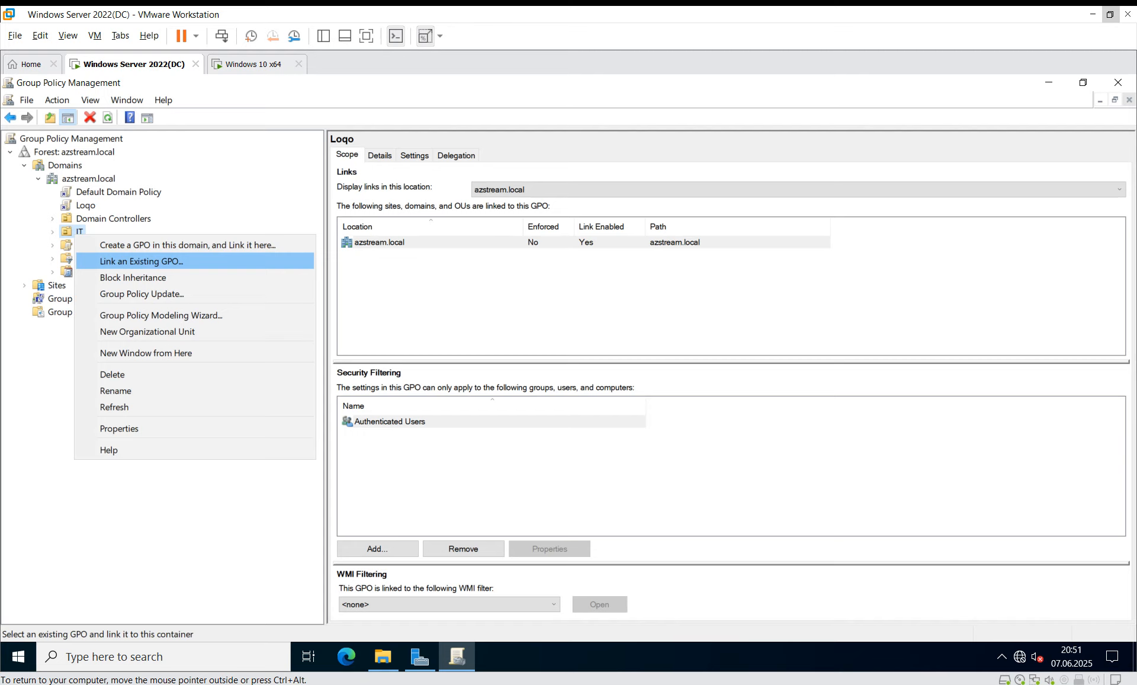
{"action": "left_click", "coordinate": [142, 261]}
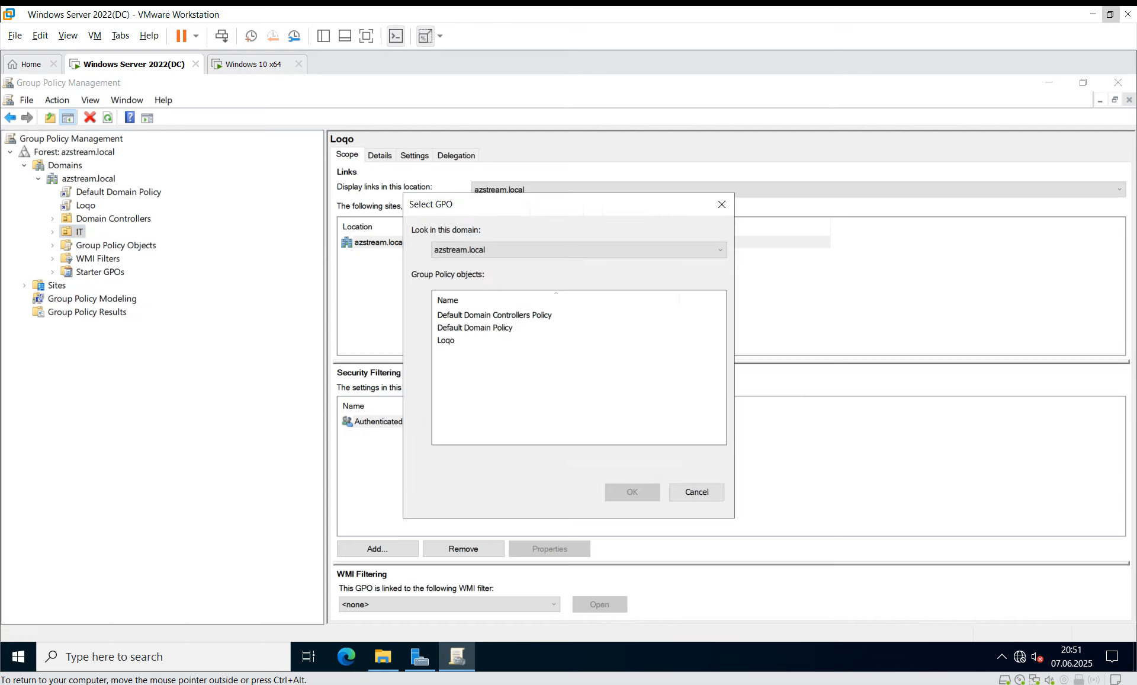
{"action": "left_click", "coordinate": [446, 340]}
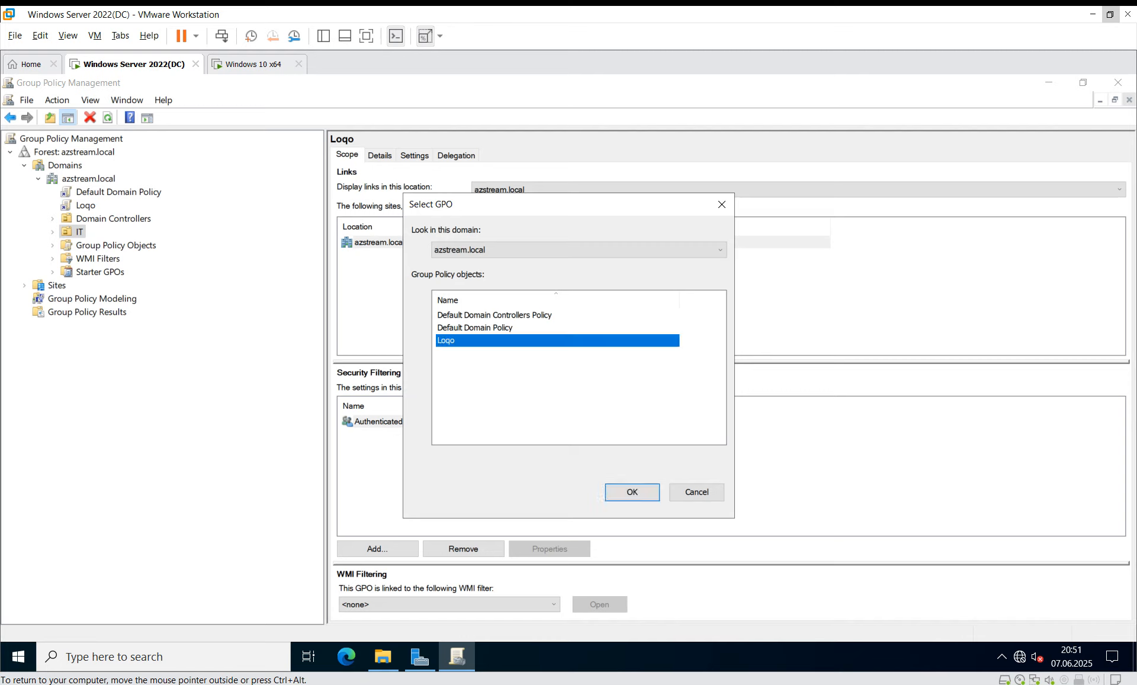
{"action": "left_click", "coordinate": [632, 491]}
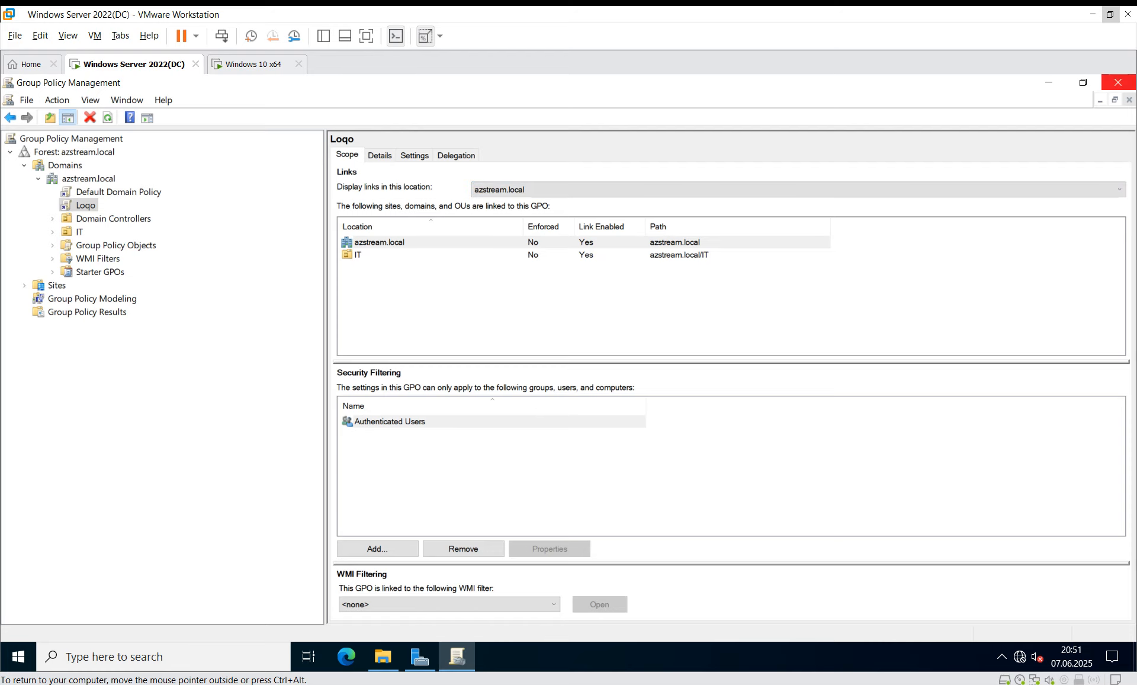
{"action": "left_click", "coordinate": [1117, 82]}
Step: Close the leftover folder window and sign out using the logoff command in cmd
{"action": "left_click", "coordinate": [1118, 82]}
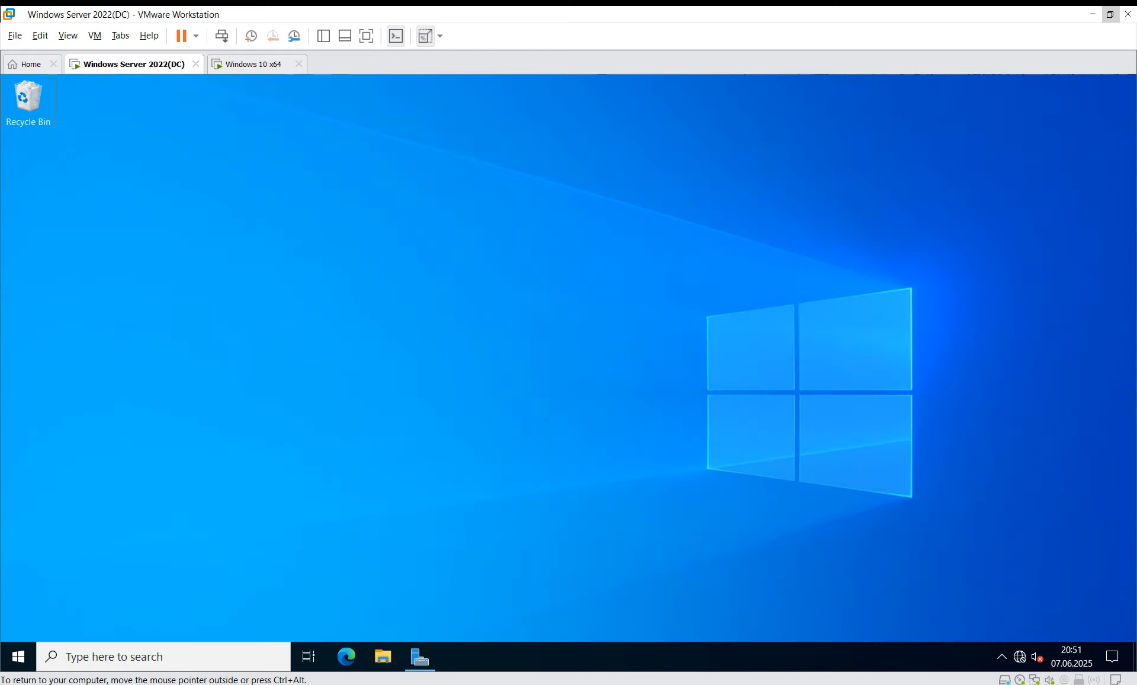
{"action": "key", "text": "super+r"}
{"action": "type", "text": "cmd"}
{"action": "key", "text": "Return"}
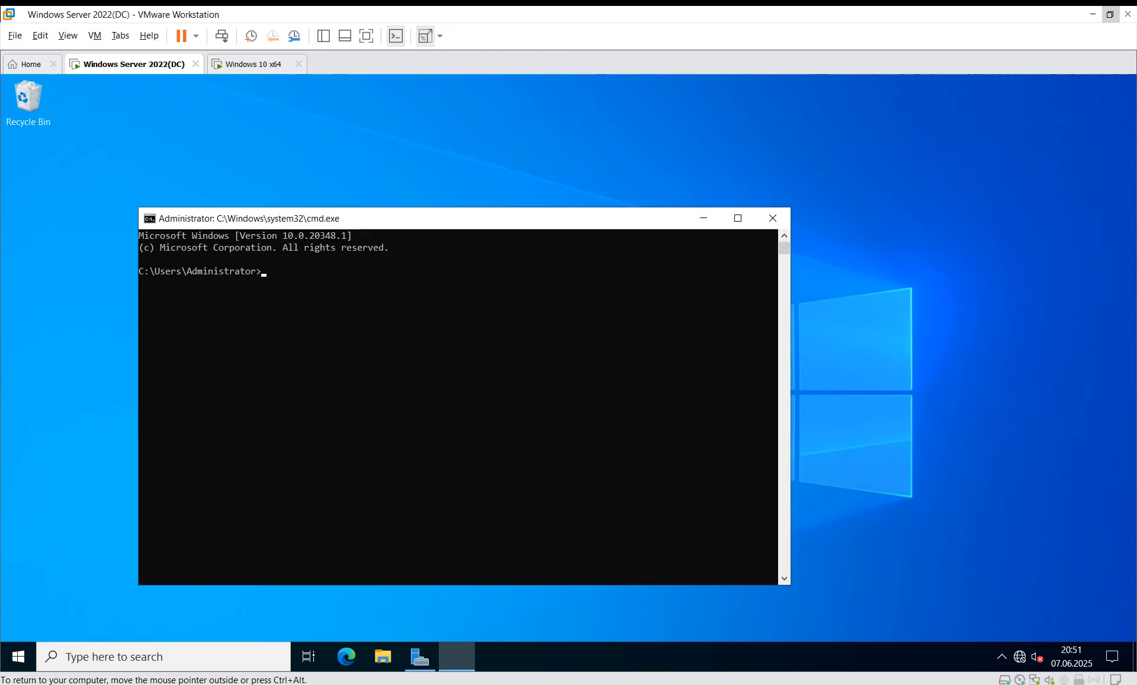
{"action": "type", "text": "logoff"}
{"action": "key", "text": "Return"}
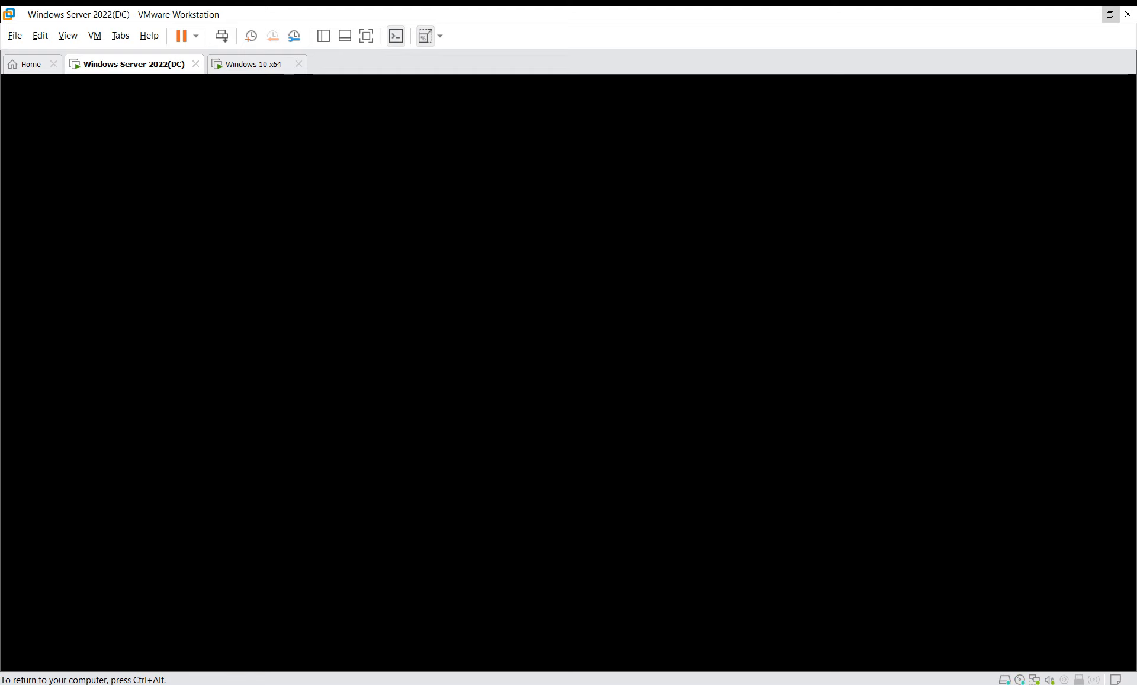
Step: Sign back in as Administrator with the account password and close Server Manager
{"action": "key", "text": "ctrl+alt"}
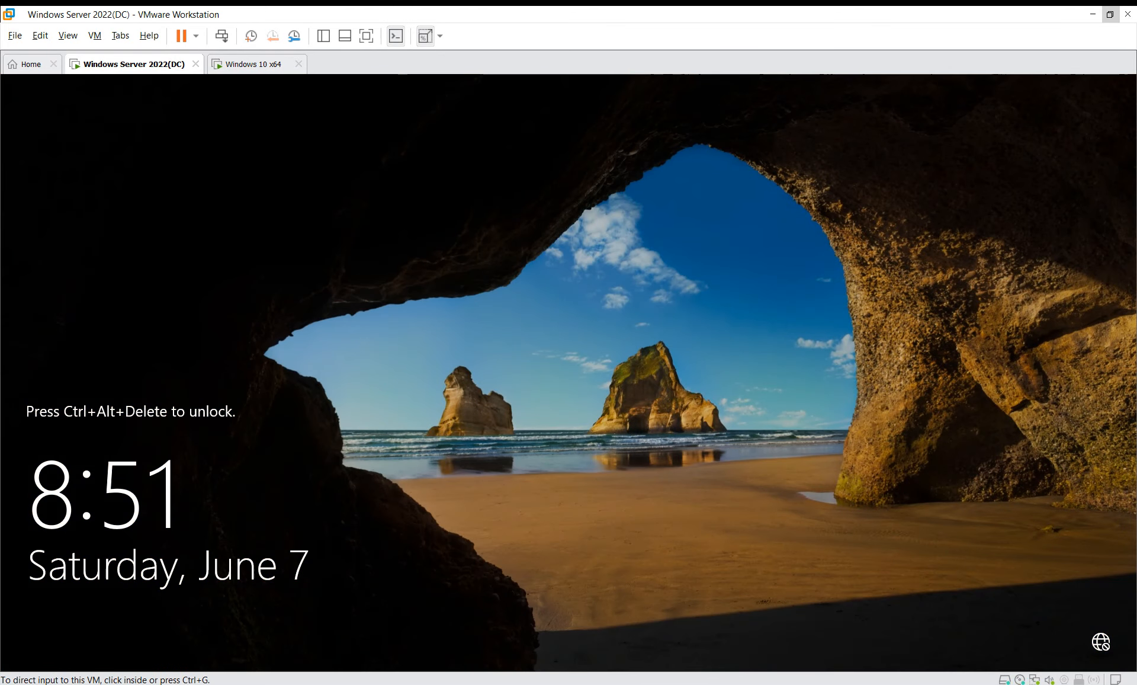
{"action": "left_click", "coordinate": [221, 36]}
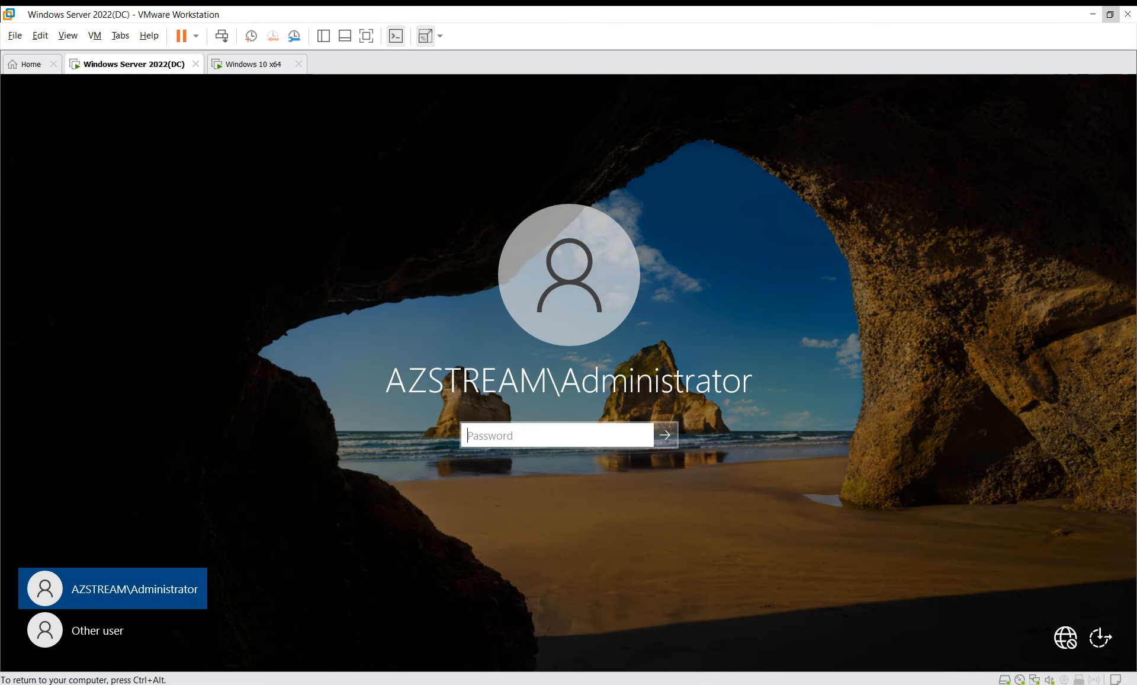
{"action": "type", "text": "P@ssw0rd"}
{"action": "key", "text": "Return"}
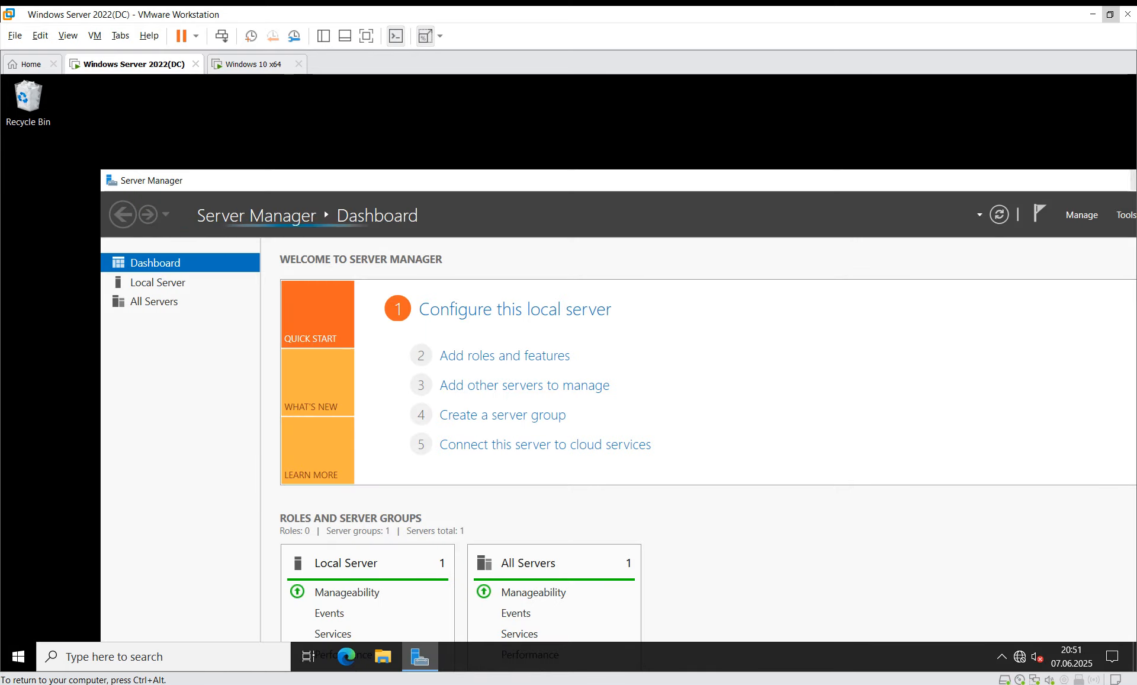
{"action": "left_click_drag", "start_coordinate": [1102, 183], "coordinate": [845, 175]}
{"action": "left_click", "coordinate": [961, 173]}
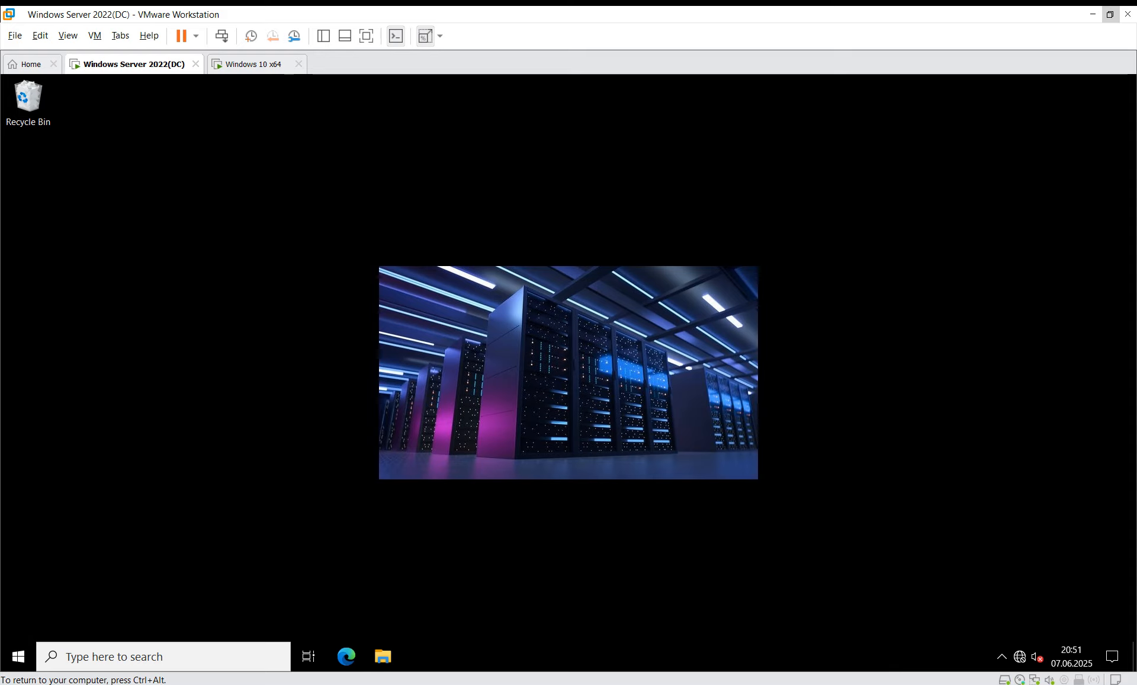
Step: Search the Start menu for 'group' and launch Group Policy Management again
{"action": "key", "text": "ctrl+alt"}
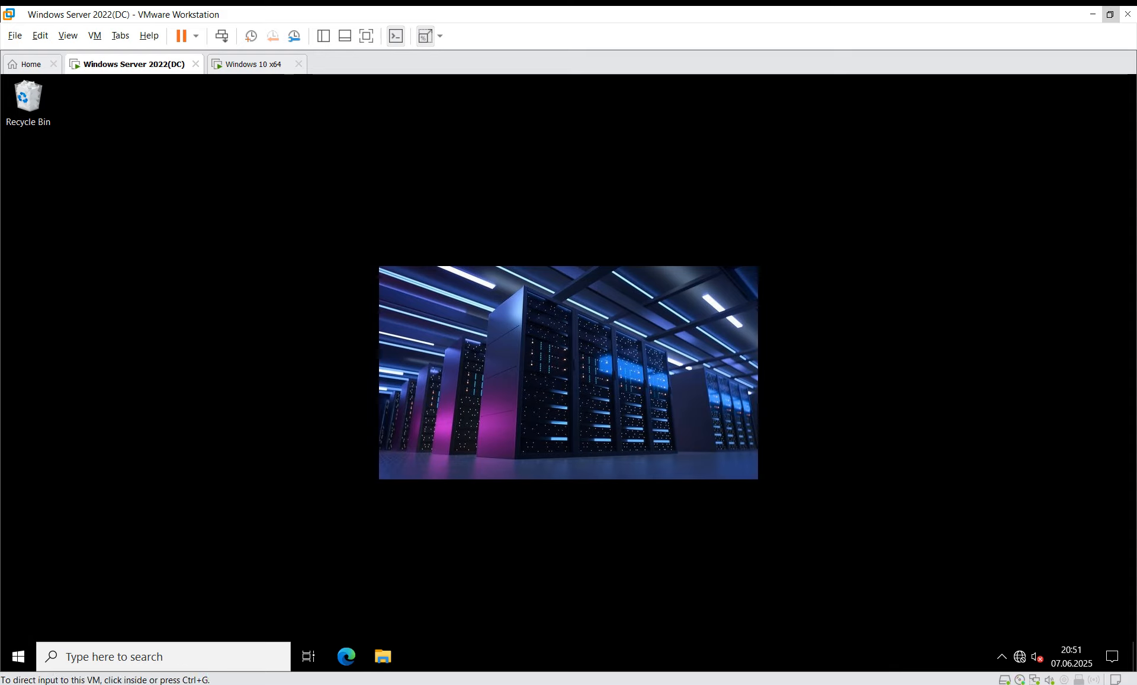
{"action": "key", "text": "super"}
{"action": "type", "text": "gr"}
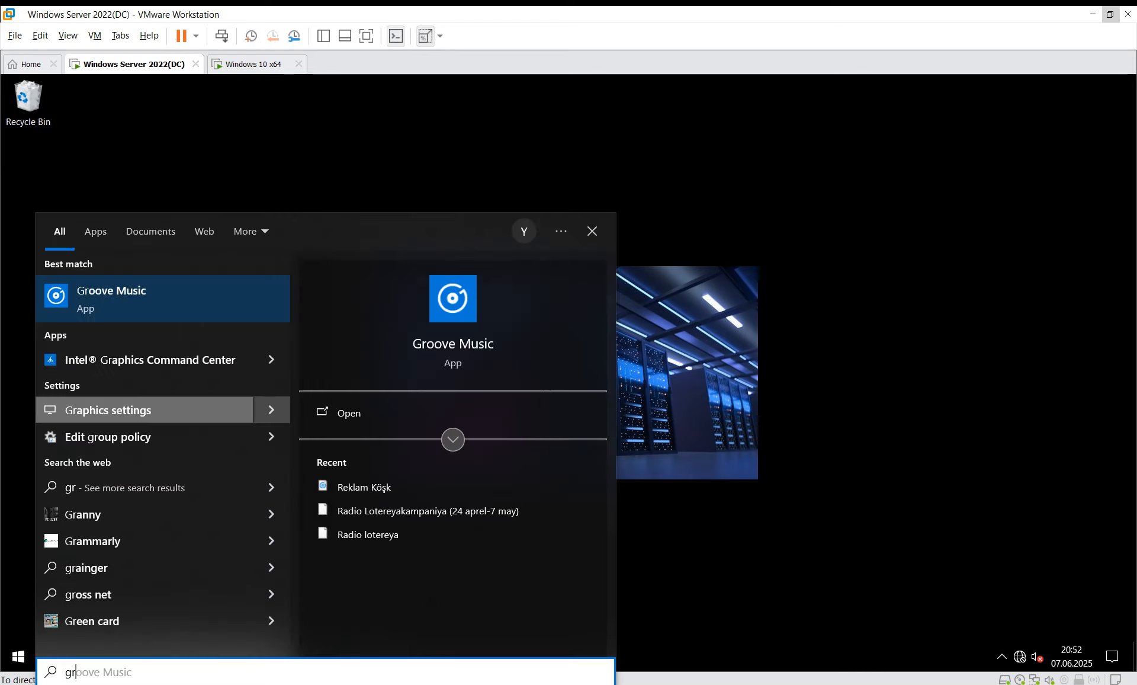
{"action": "type", "text": "ou"}
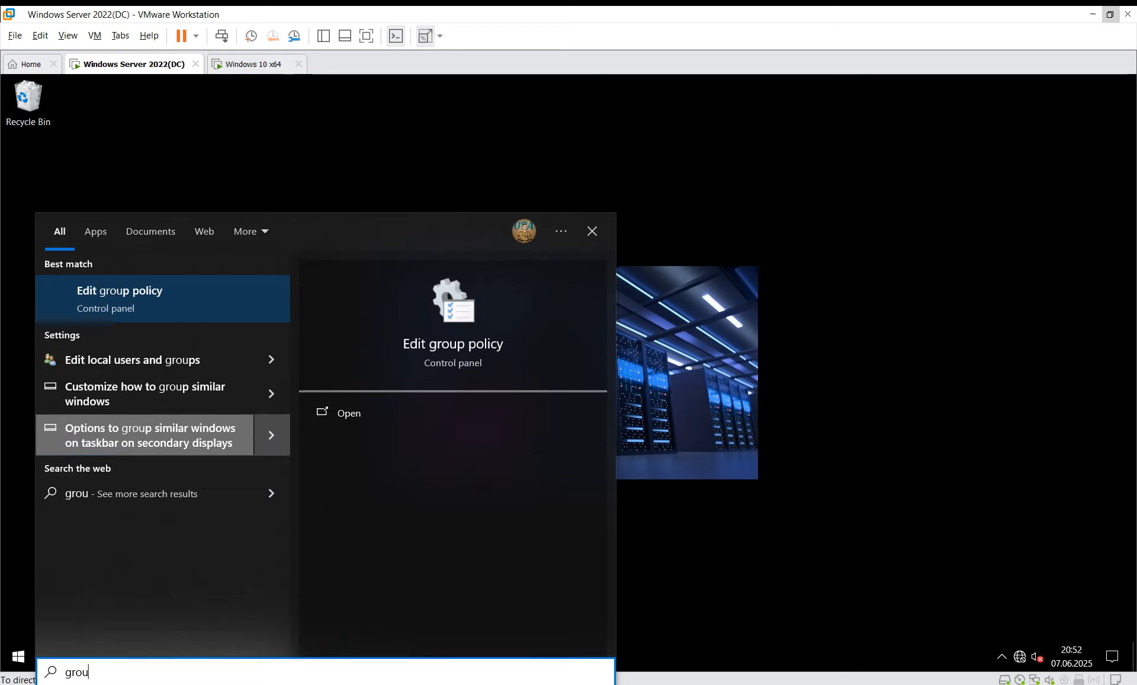
{"action": "type", "text": "p"}
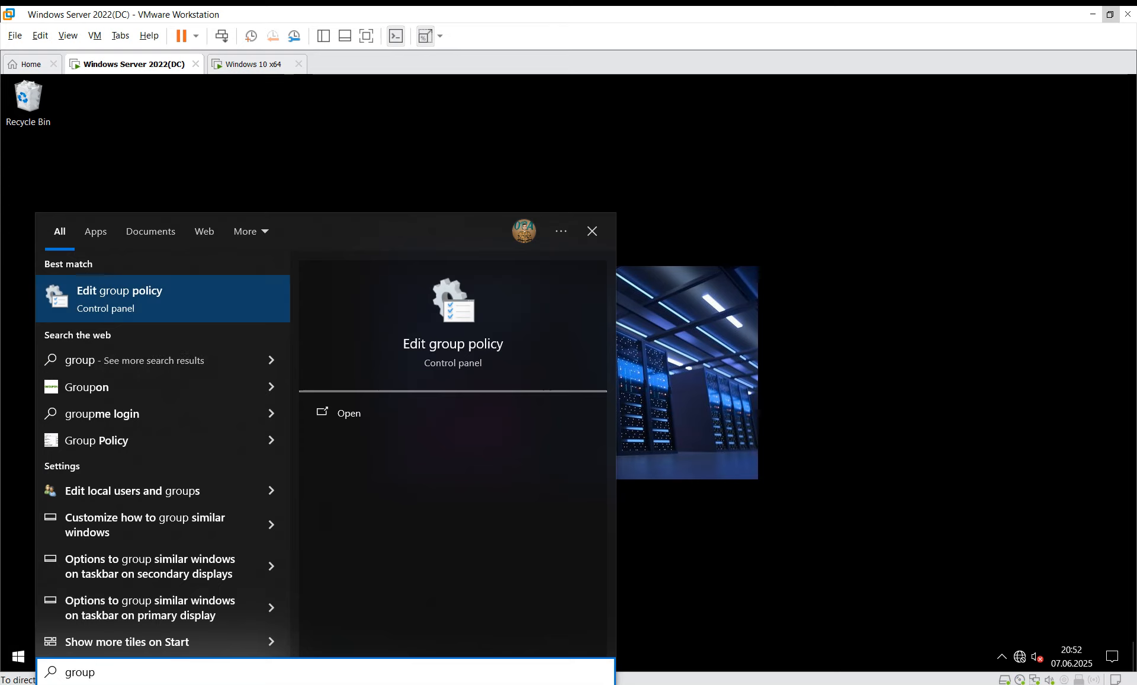
{"action": "type", "text": " po"}
{"action": "key", "text": "ctrl+a"}
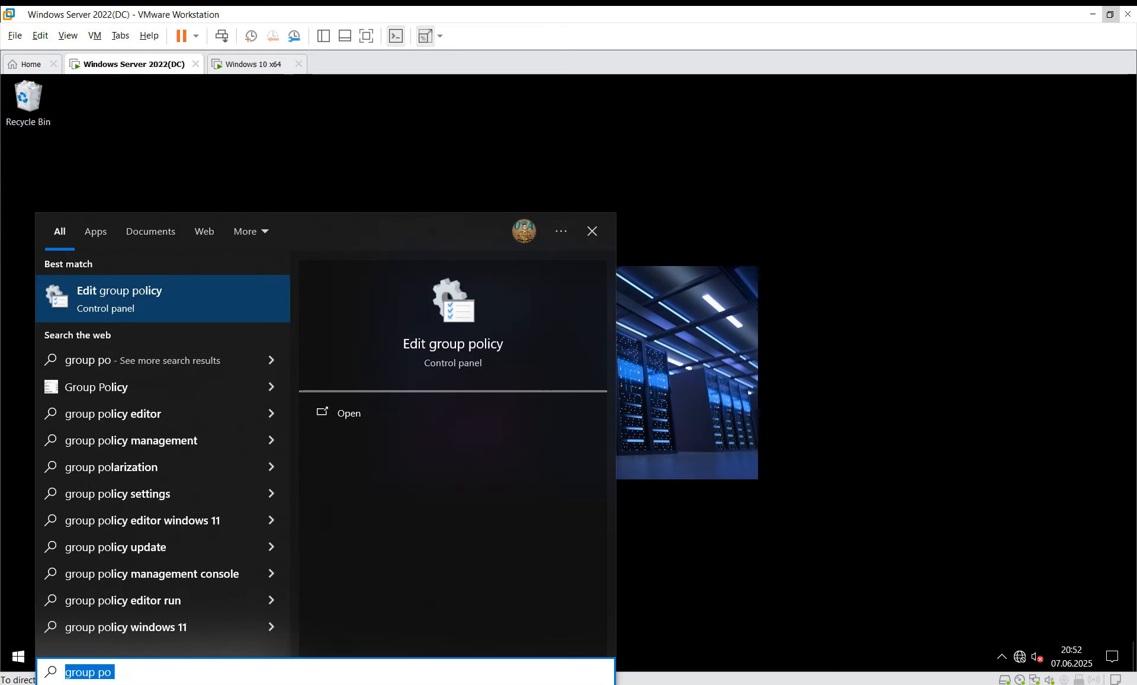
{"action": "type", "text": "go"}
{"action": "key", "text": "BackSpace"}
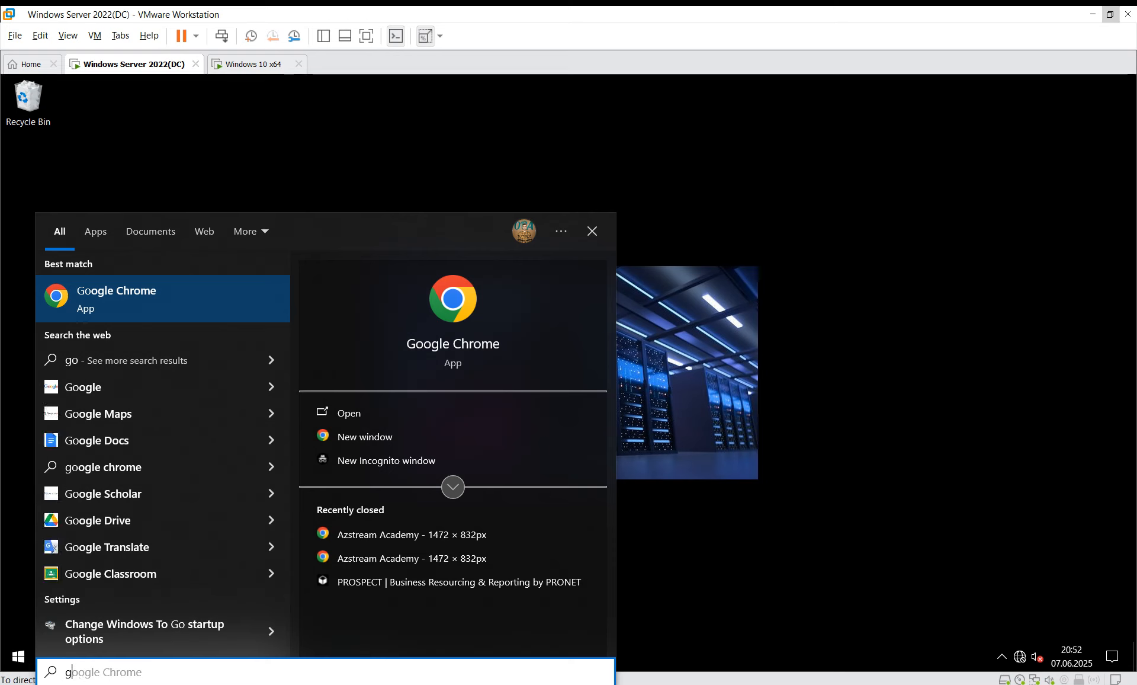
{"action": "type", "text": "rup"}
{"action": "key", "text": "Escape"}
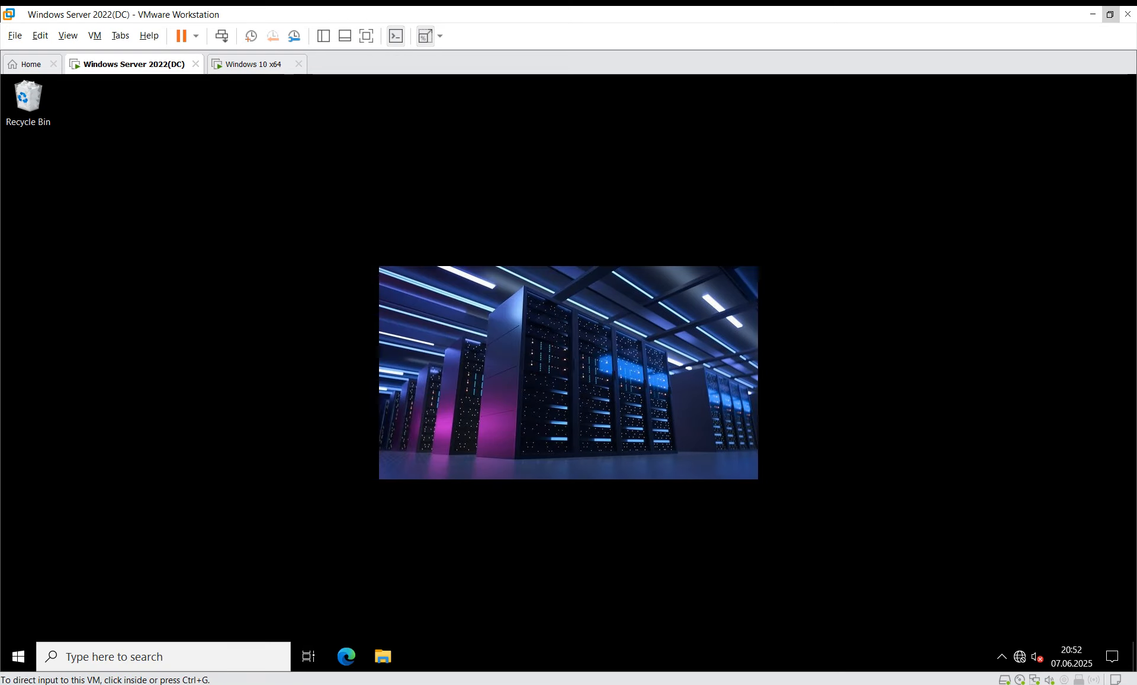
{"action": "key", "text": "super"}
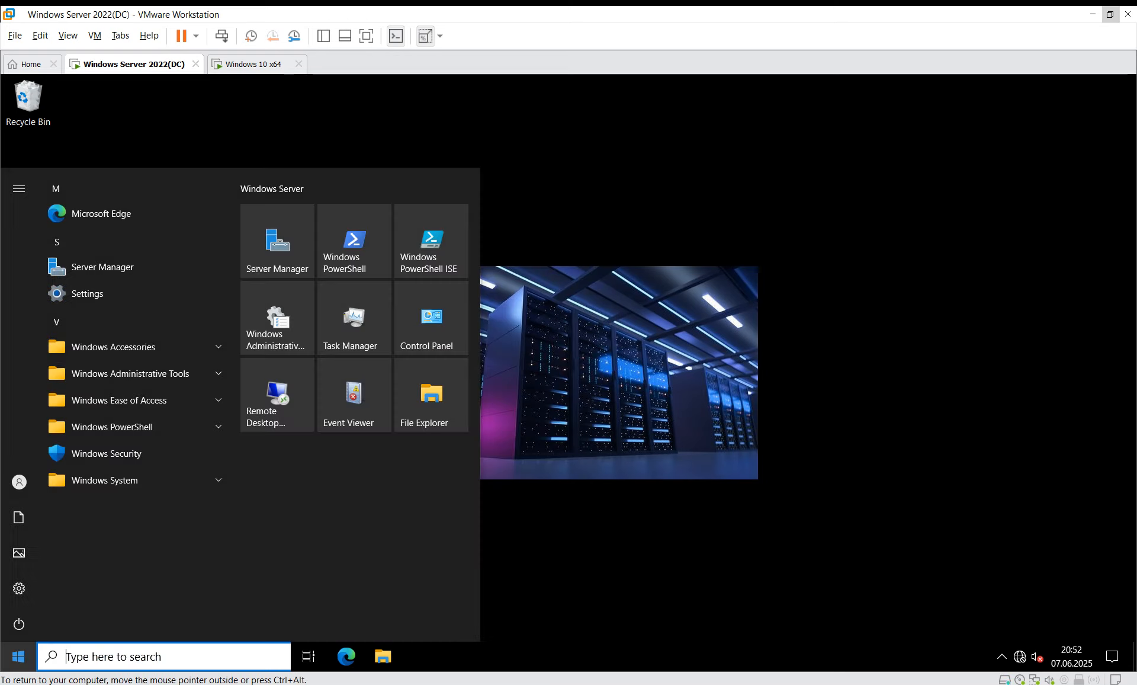
{"action": "type", "text": "grou"}
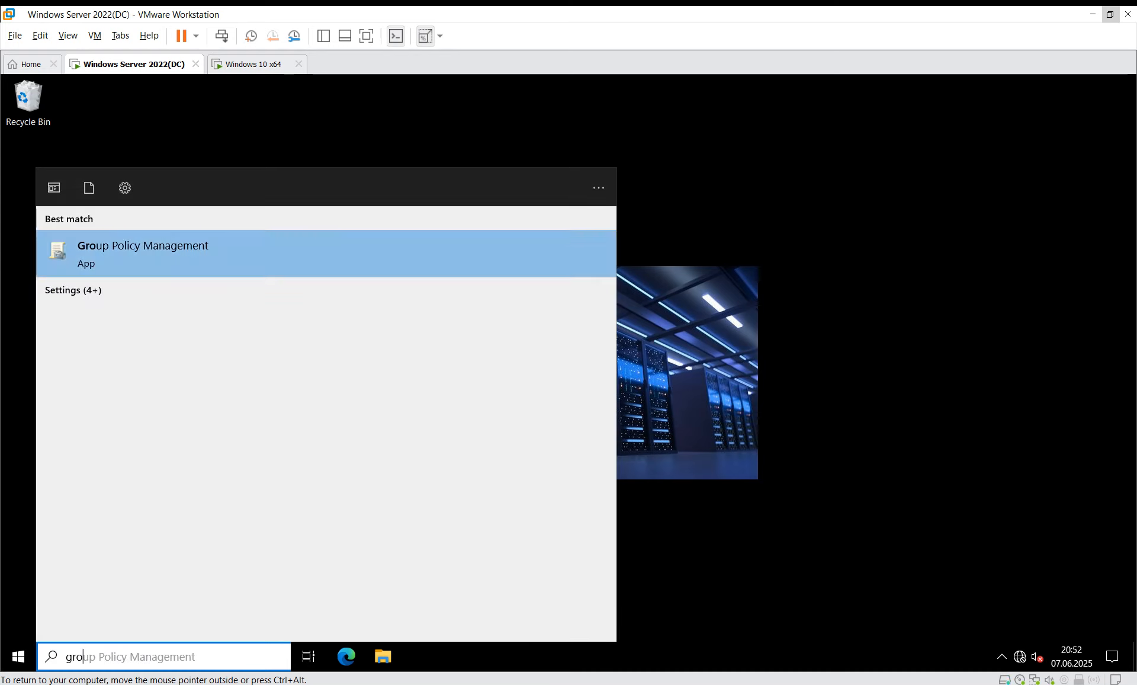
{"action": "key", "text": "Return"}
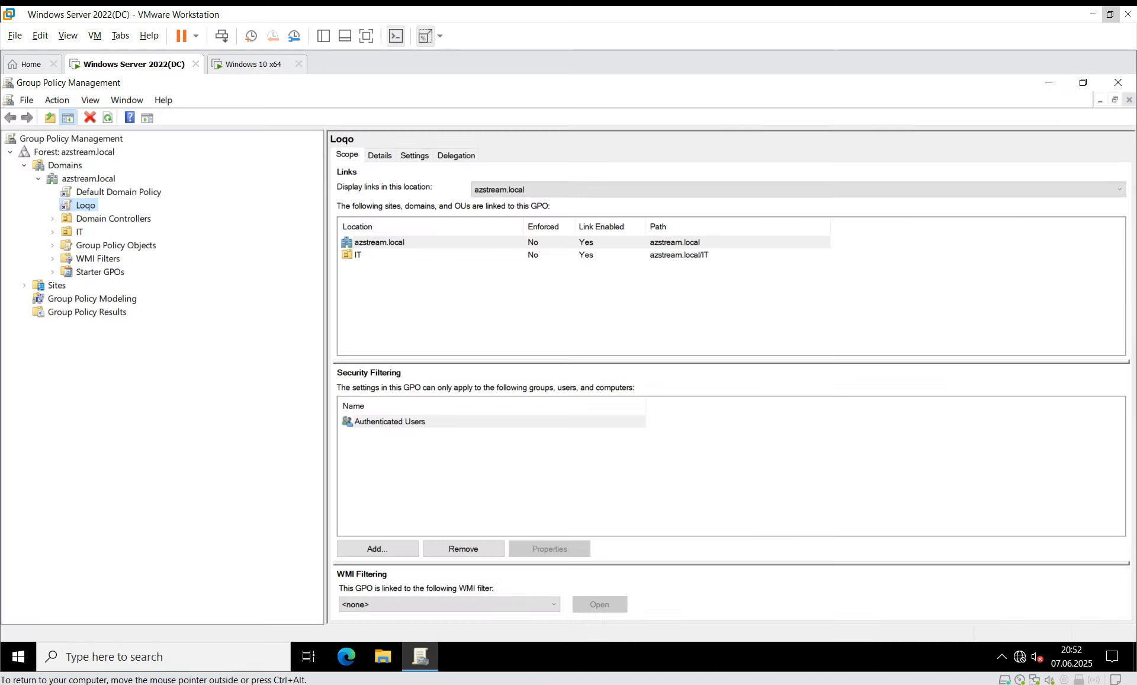
Step: Edit Loqo and open its user Desktop > Desktop Wallpaper setting
{"action": "right_click", "coordinate": [89, 207]}
{"action": "left_click", "coordinate": [119, 216]}
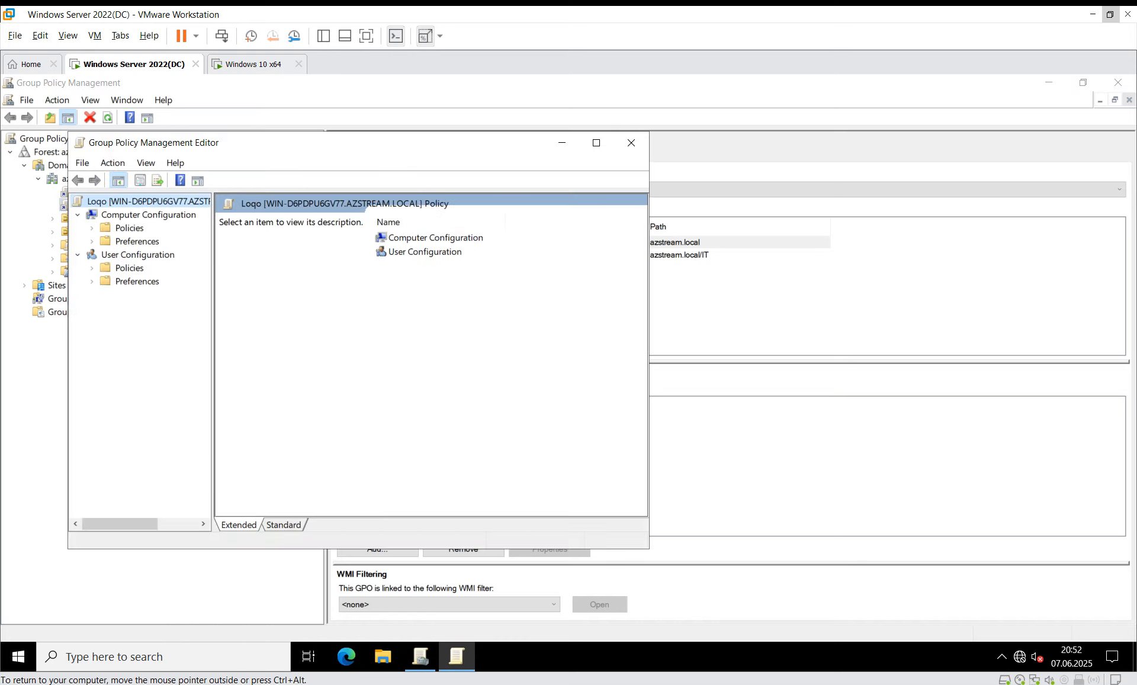
{"action": "left_click", "coordinate": [130, 267]}
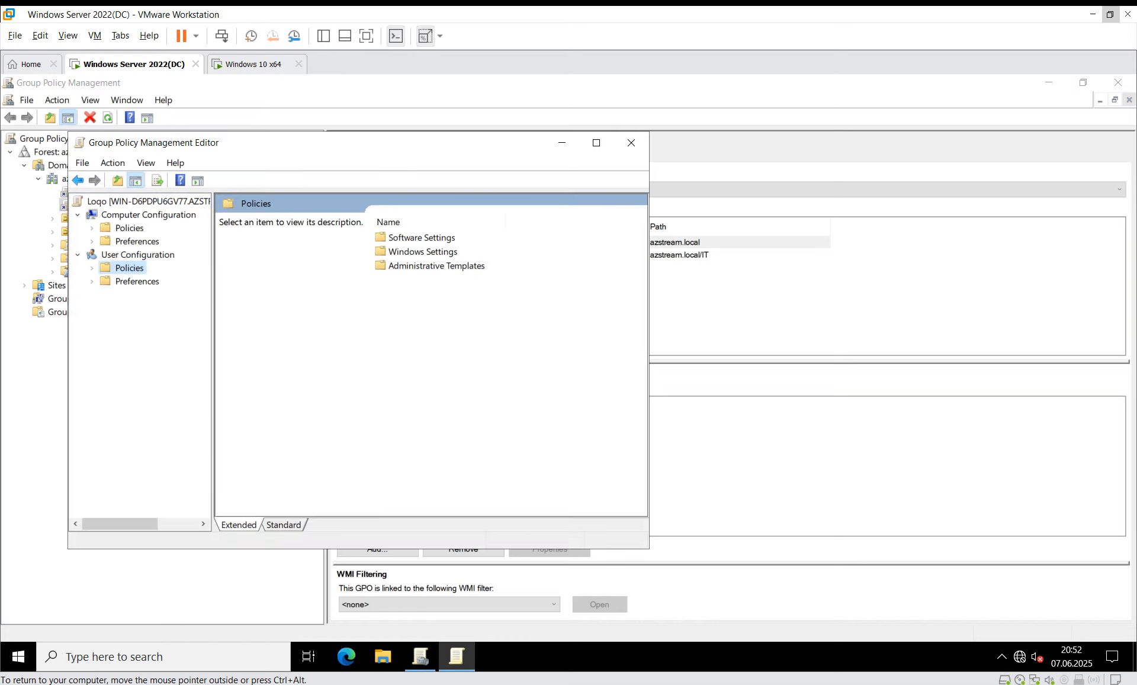
{"action": "double_click", "coordinate": [437, 265]}
{"action": "double_click", "coordinate": [405, 251]}
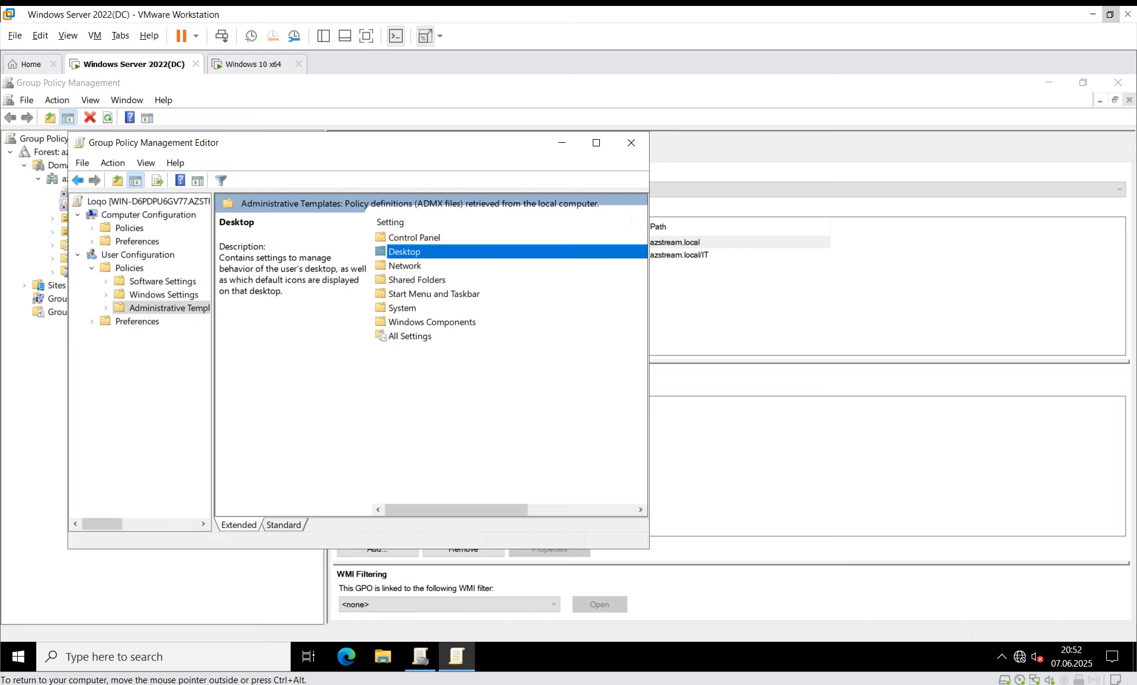
{"action": "double_click", "coordinate": [405, 251]}
{"action": "double_click", "coordinate": [424, 280]}
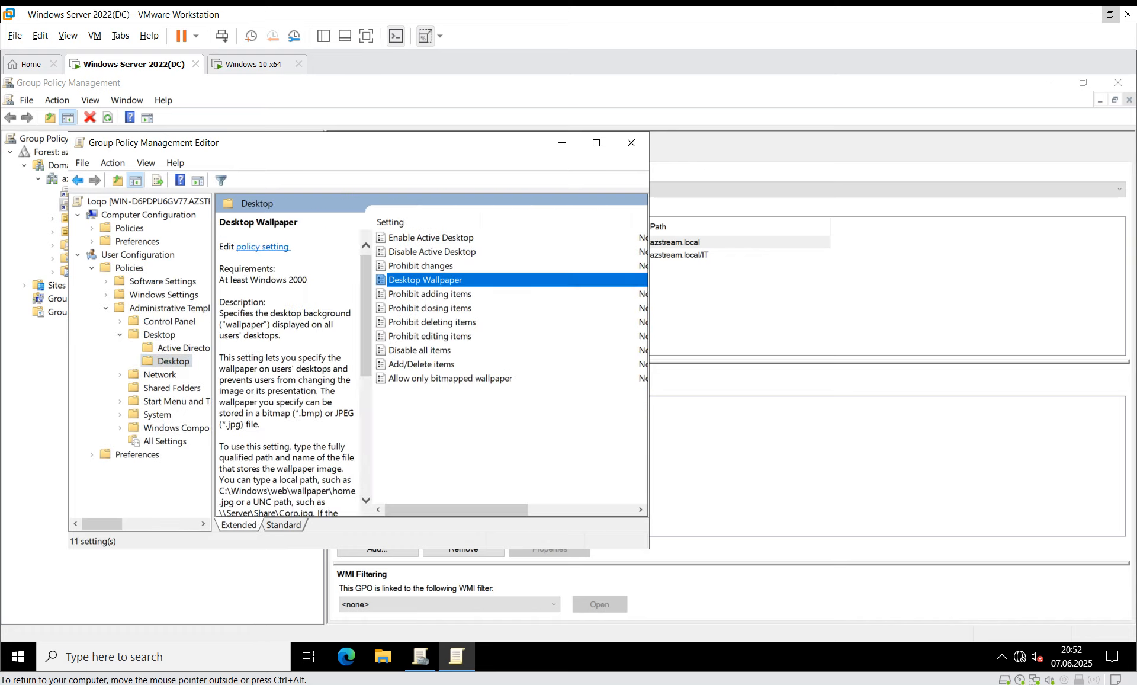
Step: Change the wallpaper style to Fill and confirm the setting
{"action": "left_click", "coordinate": [219, 479]}
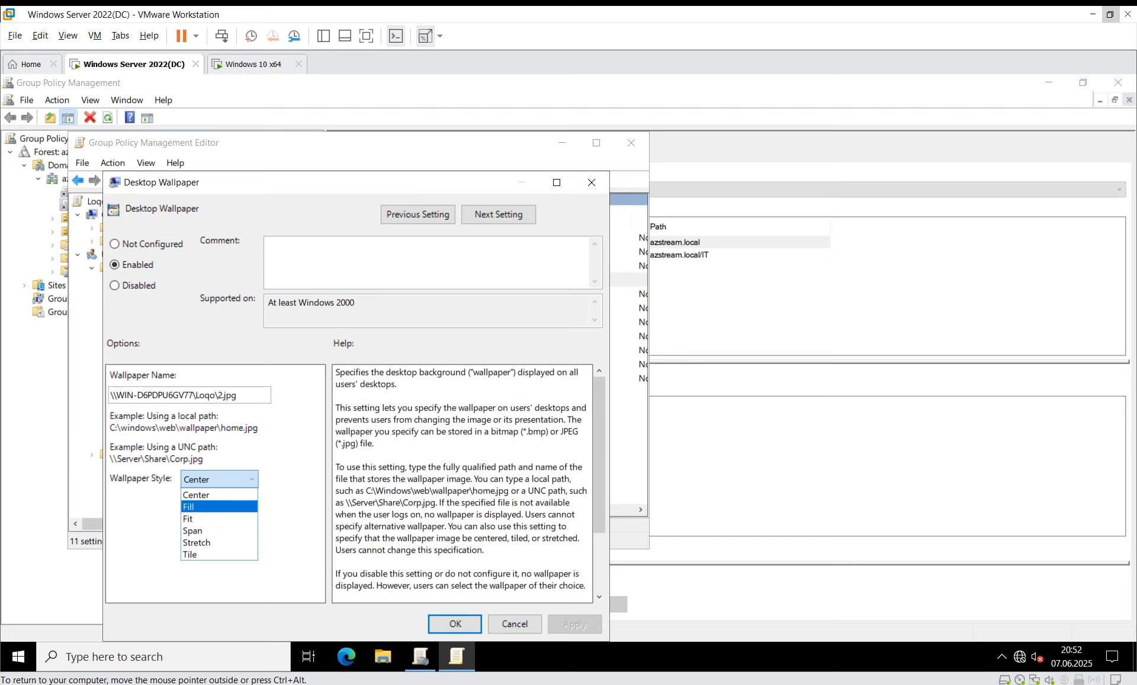
{"action": "left_click", "coordinate": [218, 506]}
{"action": "left_click", "coordinate": [574, 624]}
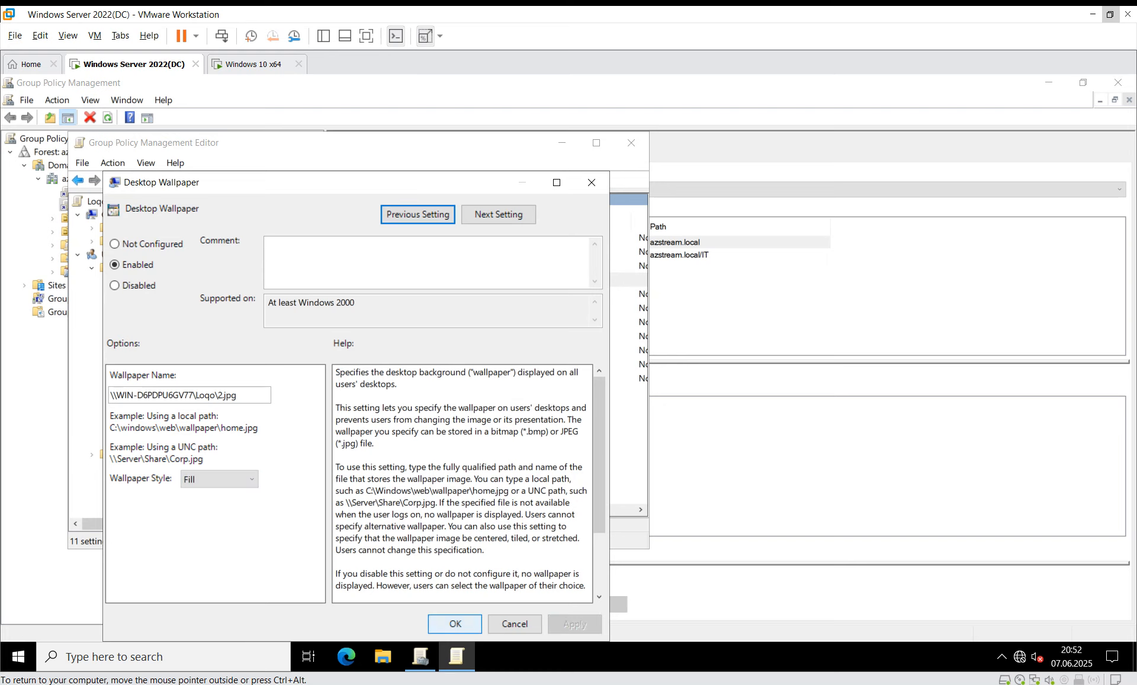
{"action": "left_click", "coordinate": [455, 623]}
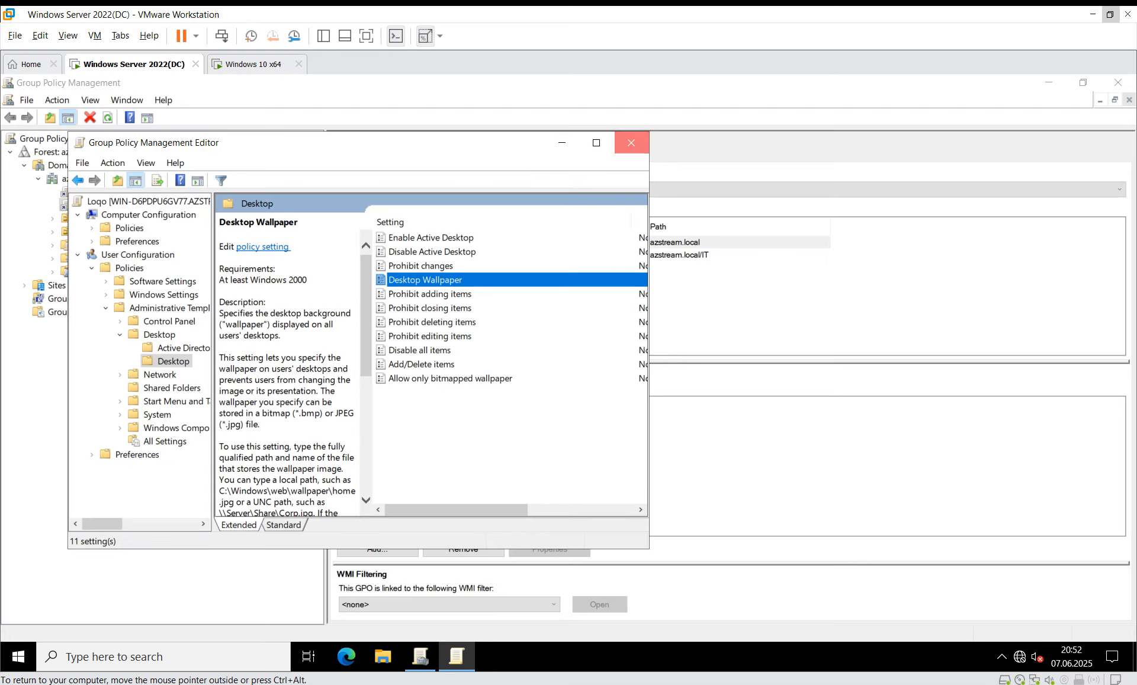
Step: Close the policy editor and Group Policy Management, then try launching cmd from Run
{"action": "left_click", "coordinate": [631, 143]}
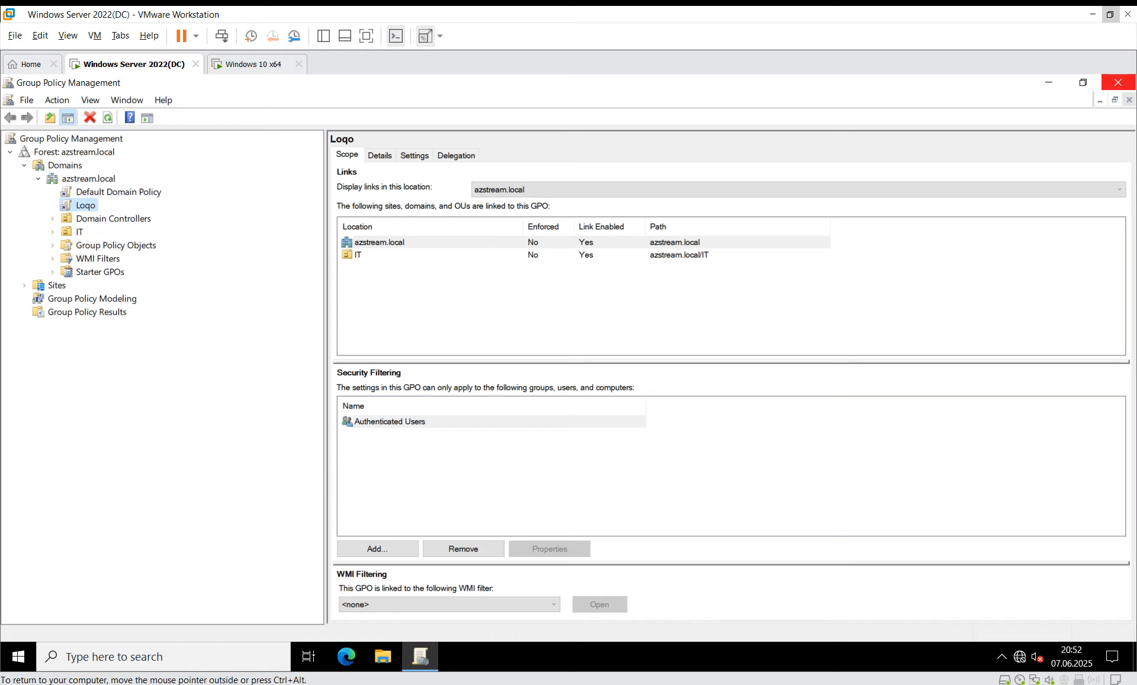
{"action": "left_click", "coordinate": [1118, 82]}
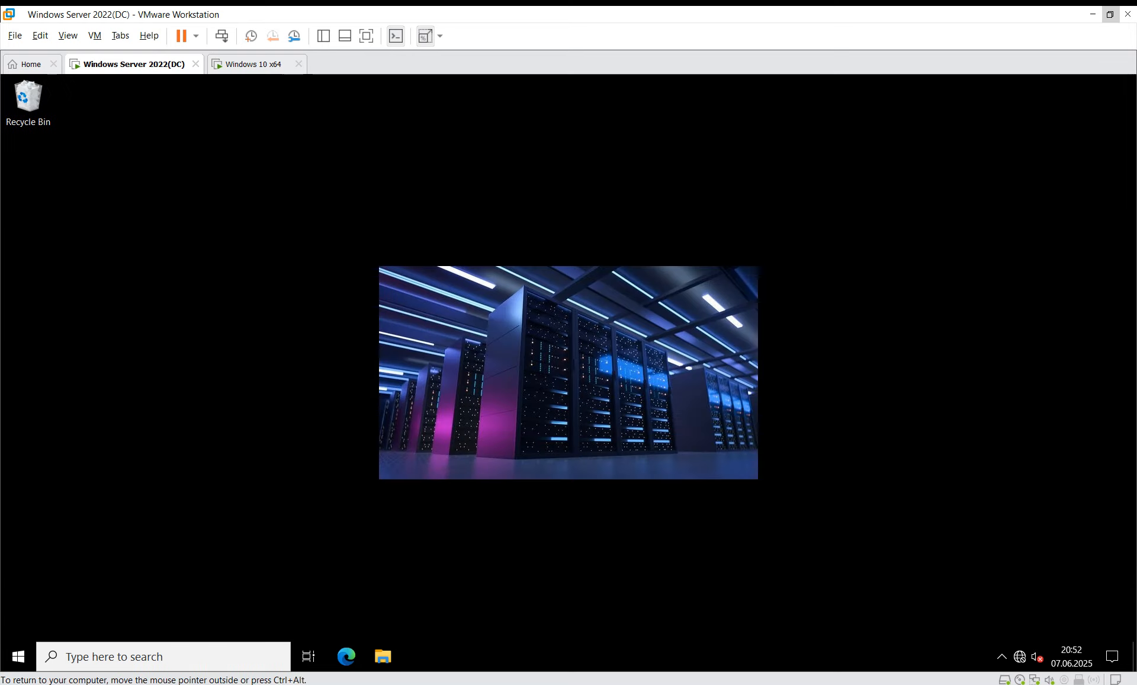
{"action": "key", "text": "super+r"}
{"action": "type", "text": "cm,"}
{"action": "key", "text": "Return"}
Step: Sign out of the DC with the logoff command, forcing sign-out despite the running app
{"action": "key", "text": "Return"}
{"action": "key", "text": "Return"}
{"action": "key", "text": "Return"}
{"action": "type", "text": "cmd"}
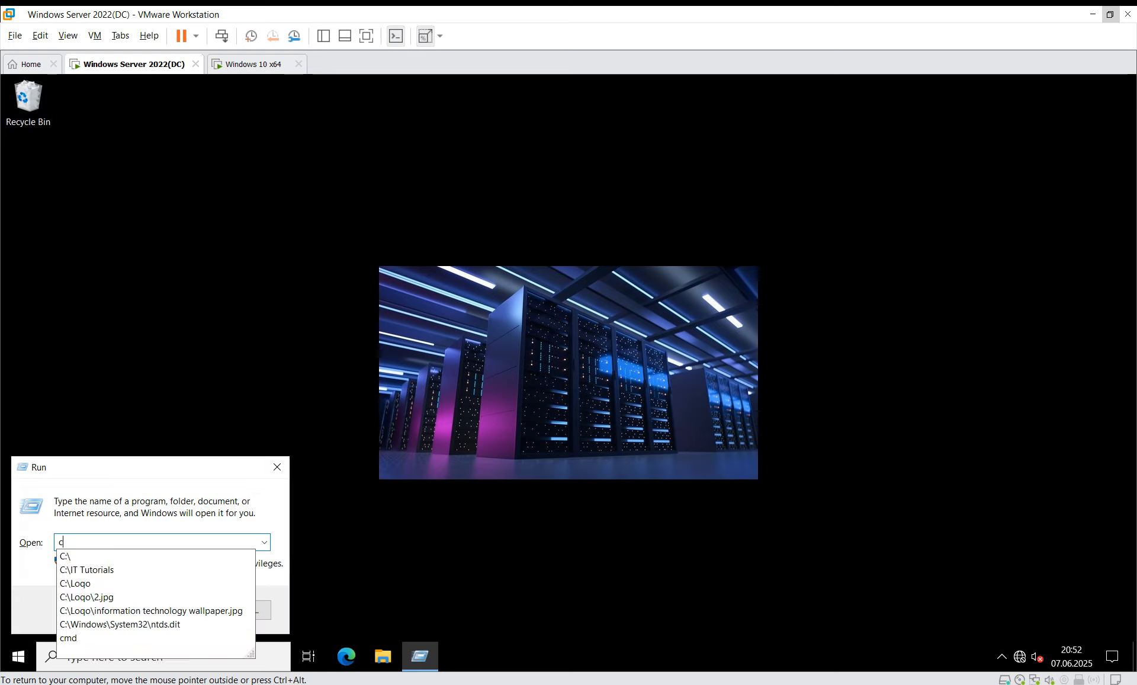
{"action": "key", "text": "Return"}
{"action": "type", "text": "logoff"}
{"action": "key", "text": "Return"}
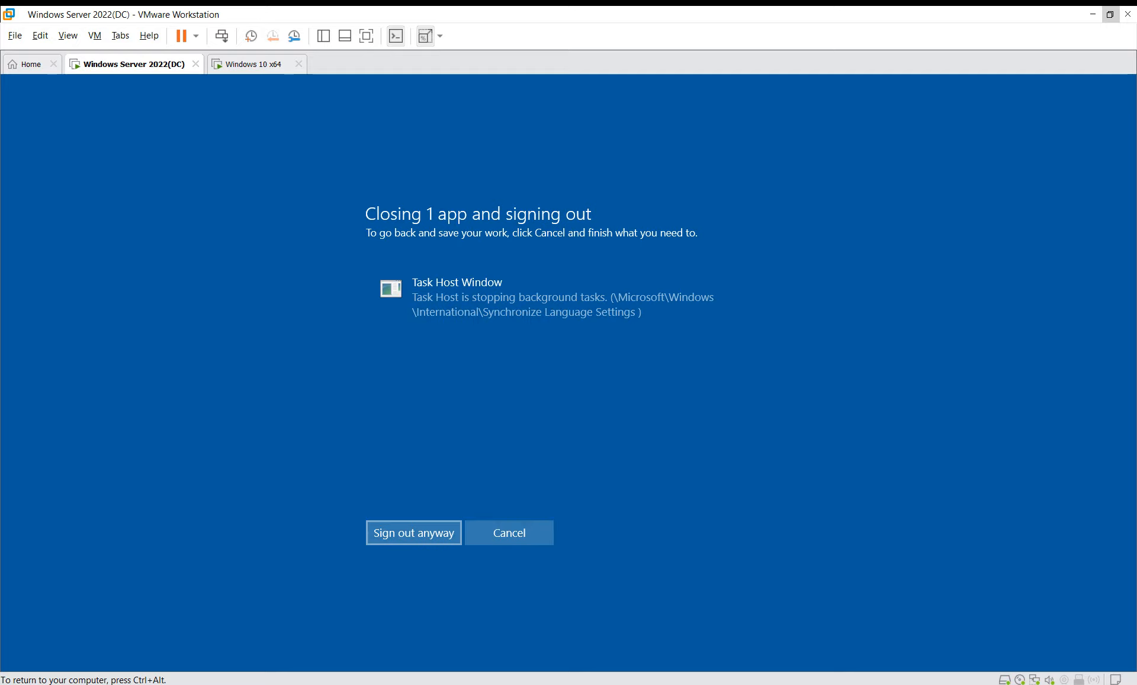
{"action": "key", "text": "Return"}
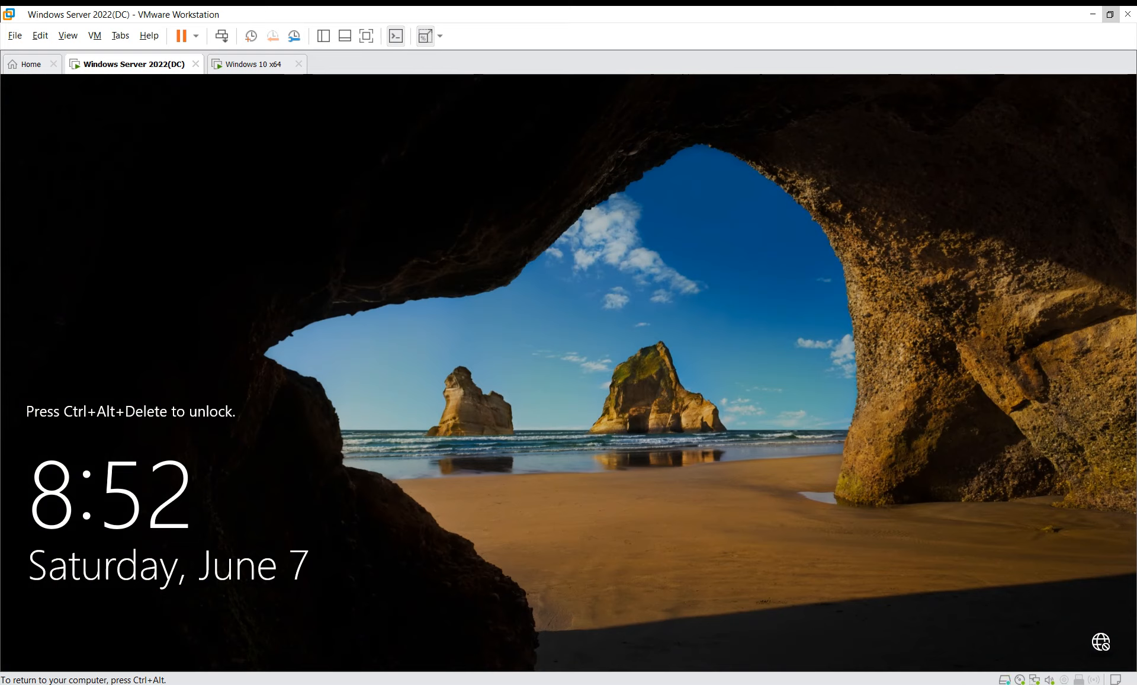
Step: Sign back in to the DC as Administrator and close Server Manager
{"action": "key", "text": "ctrl+alt"}
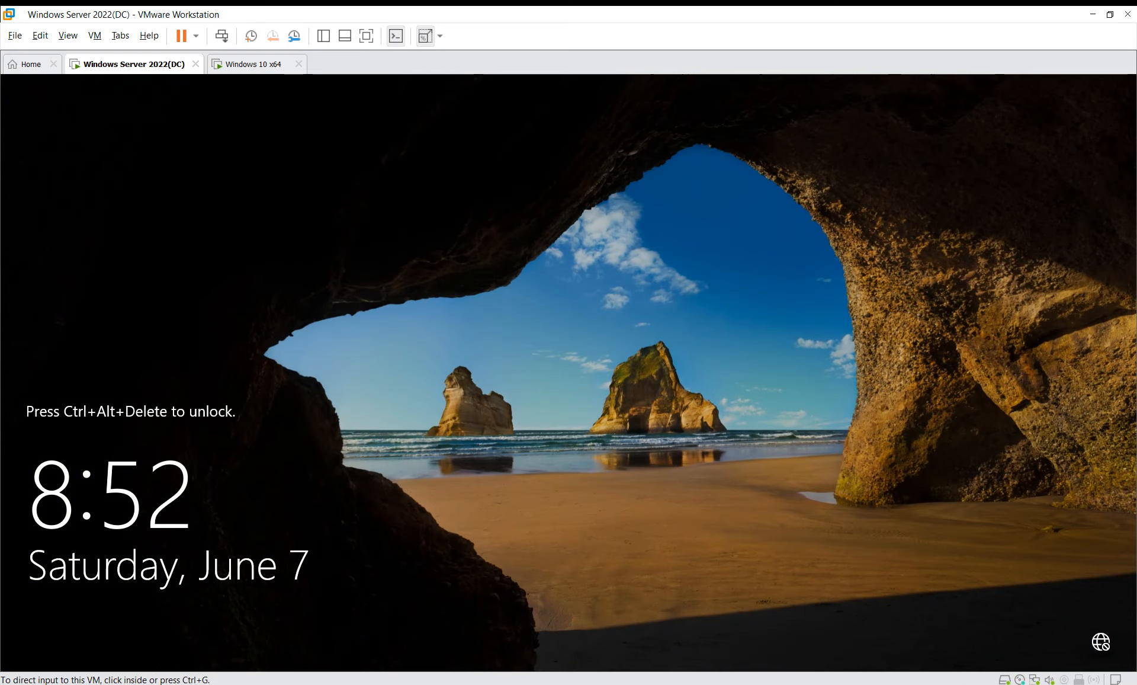
{"action": "left_click", "coordinate": [222, 36]}
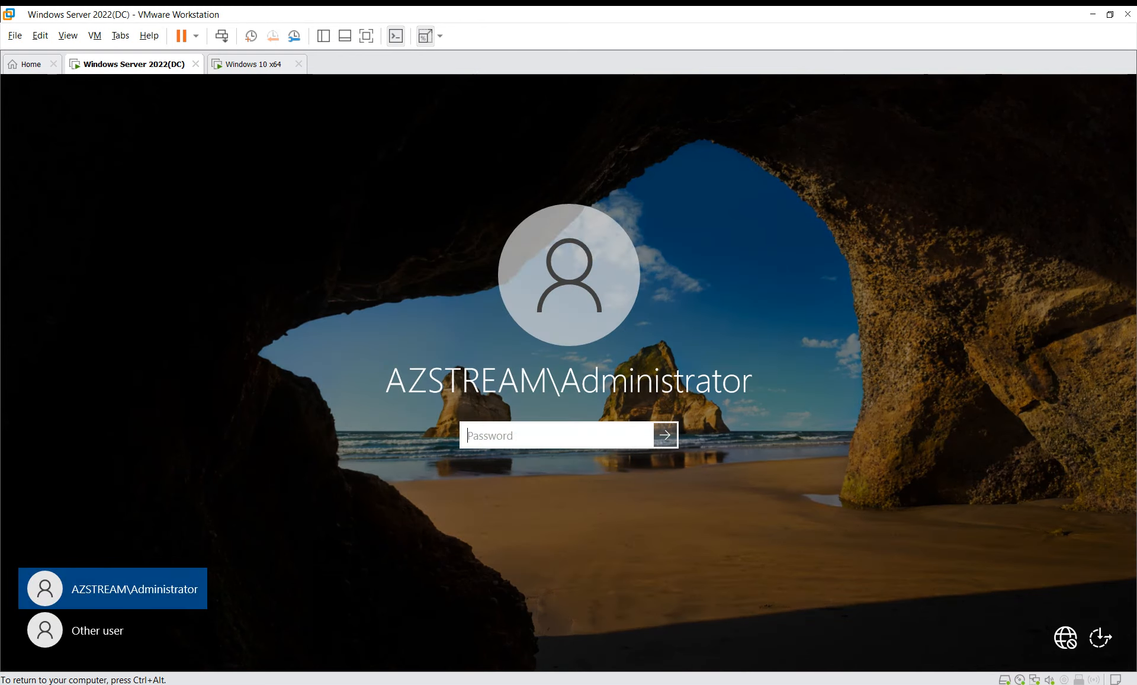
{"action": "type", "text": "******"}
{"action": "key", "text": "Return"}
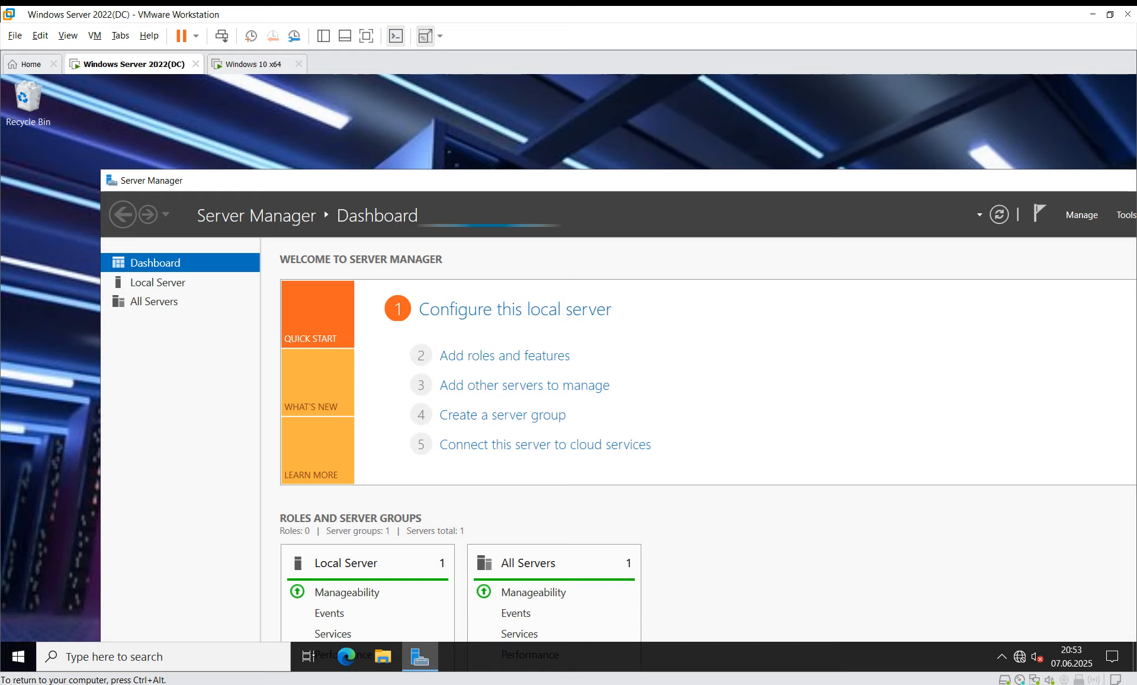
{"action": "left_click_drag", "start_coordinate": [829, 180], "coordinate": [540, 175]}
{"action": "left_click", "coordinate": [930, 175]}
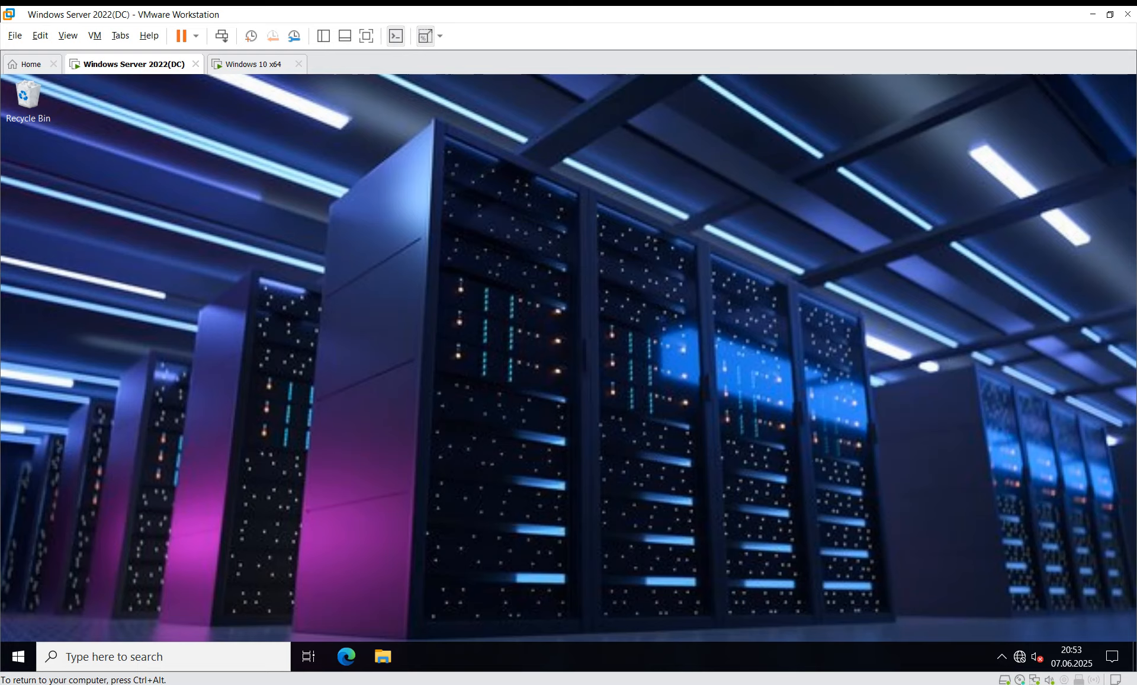
Step: Switch to the Windows 10 x64 VM and sign in with the user password
{"action": "left_click", "coordinate": [253, 64]}
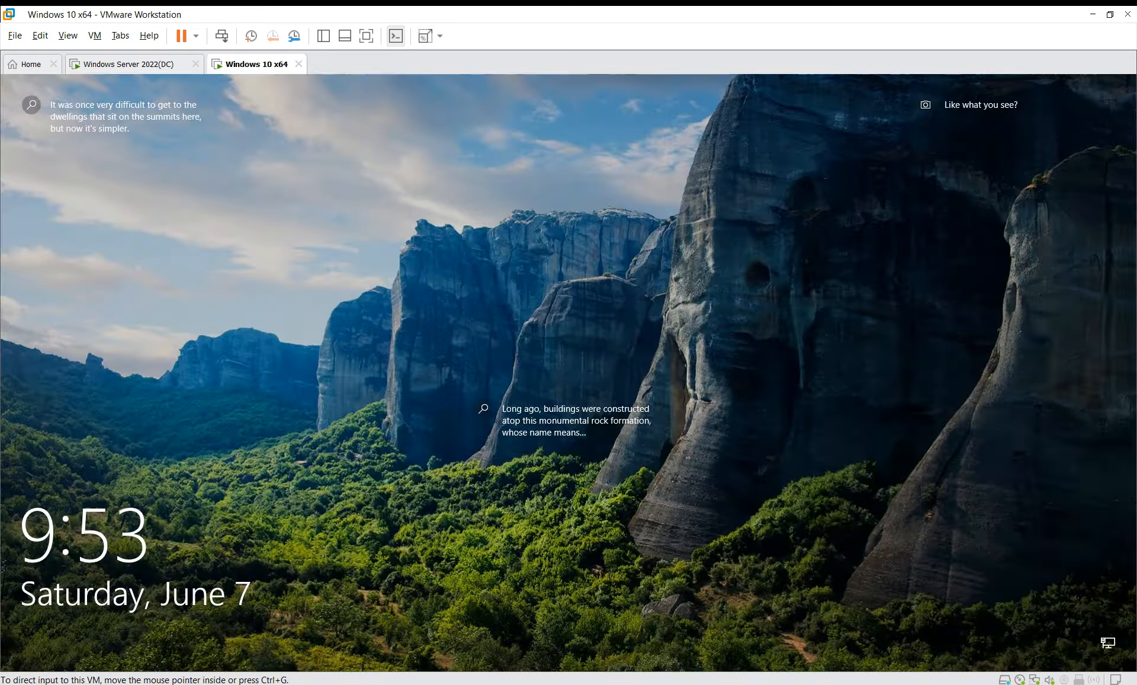
{"action": "key", "text": "Return"}
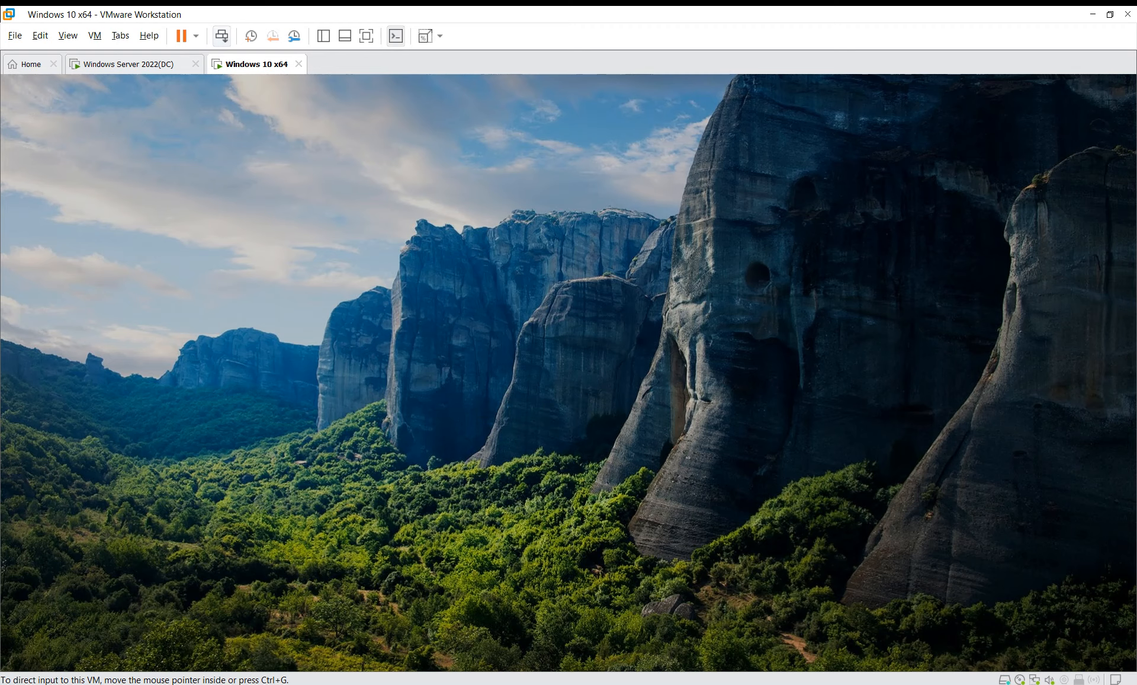
{"action": "type", "text": "•••••••"}
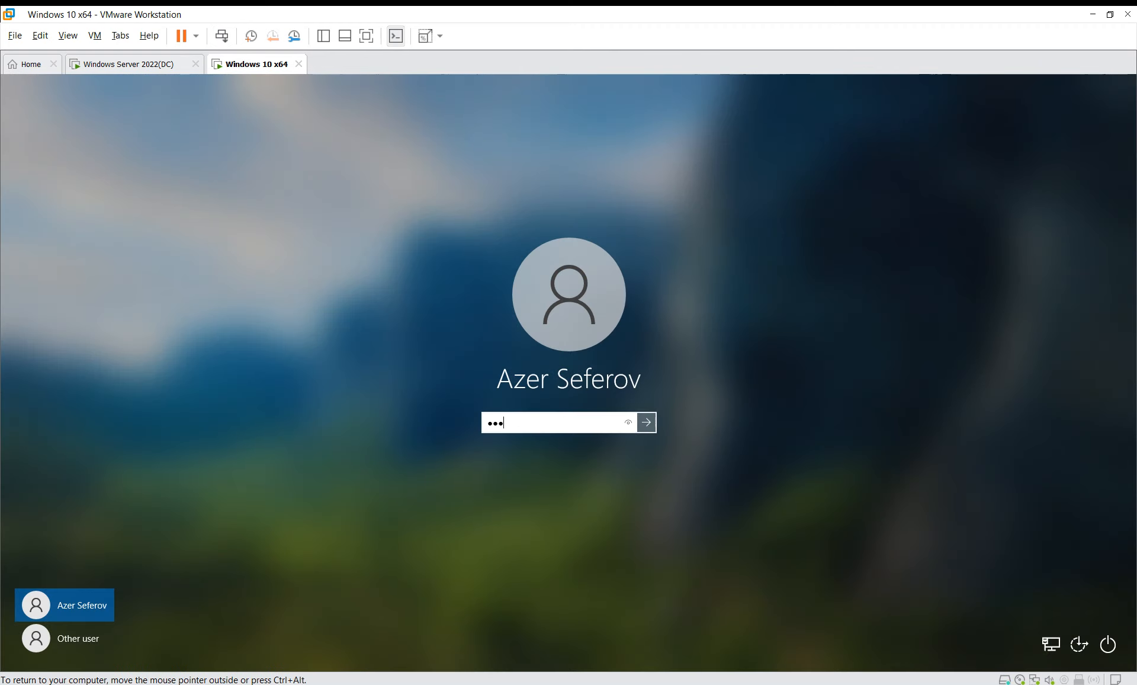
{"action": "key", "text": "Return"}
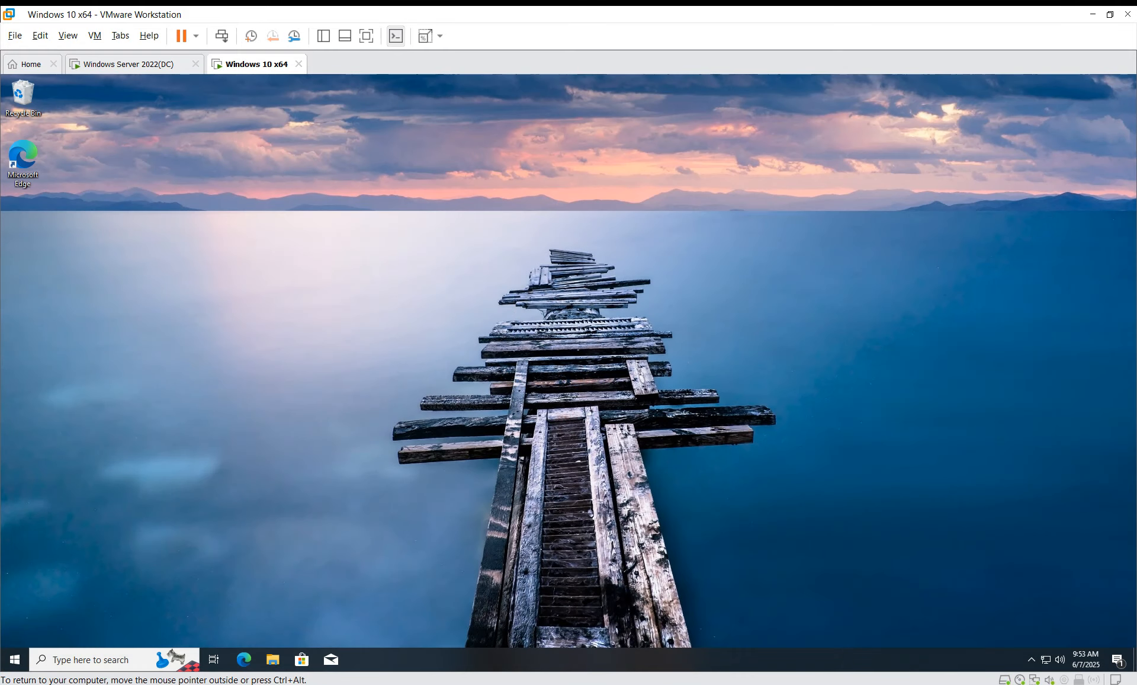
Step: Launch Command Prompt as administrator using the .\administrator account credentials
{"action": "key", "text": "super"}
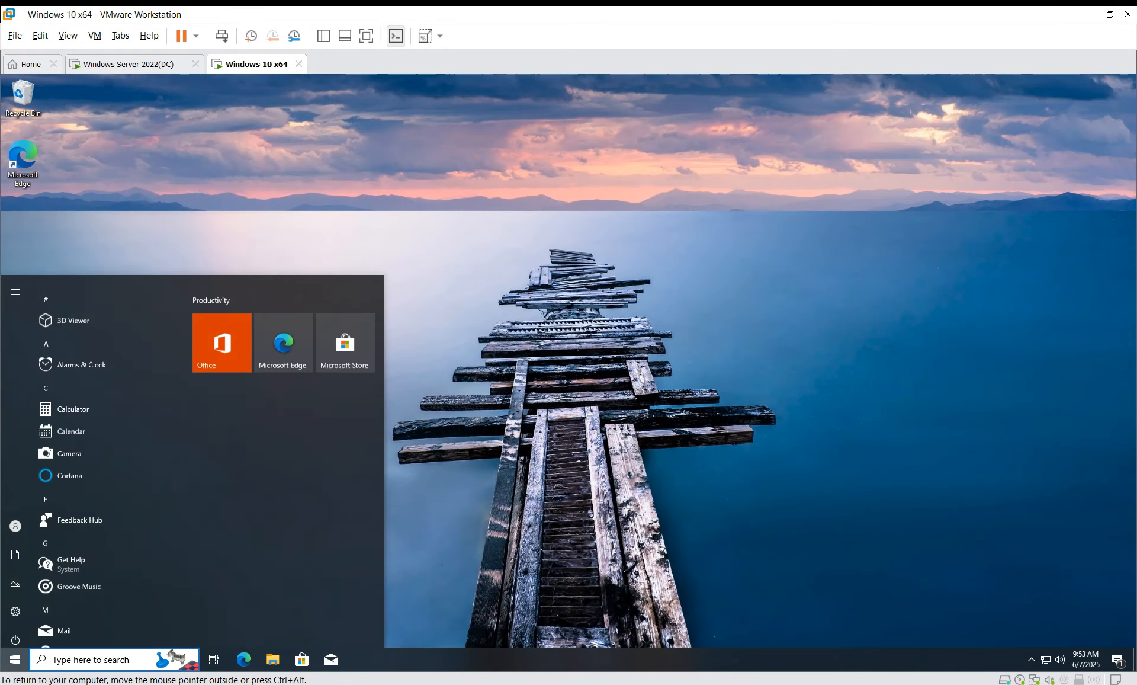
{"action": "type", "text": "cmd"}
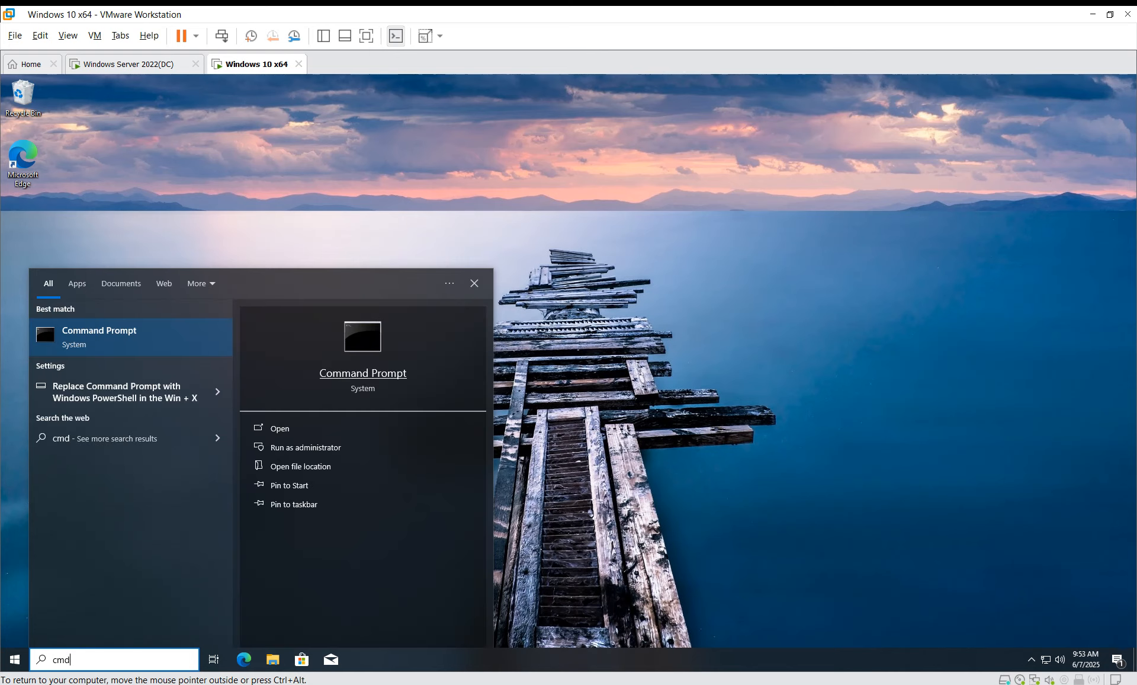
{"action": "left_click", "coordinate": [278, 446]}
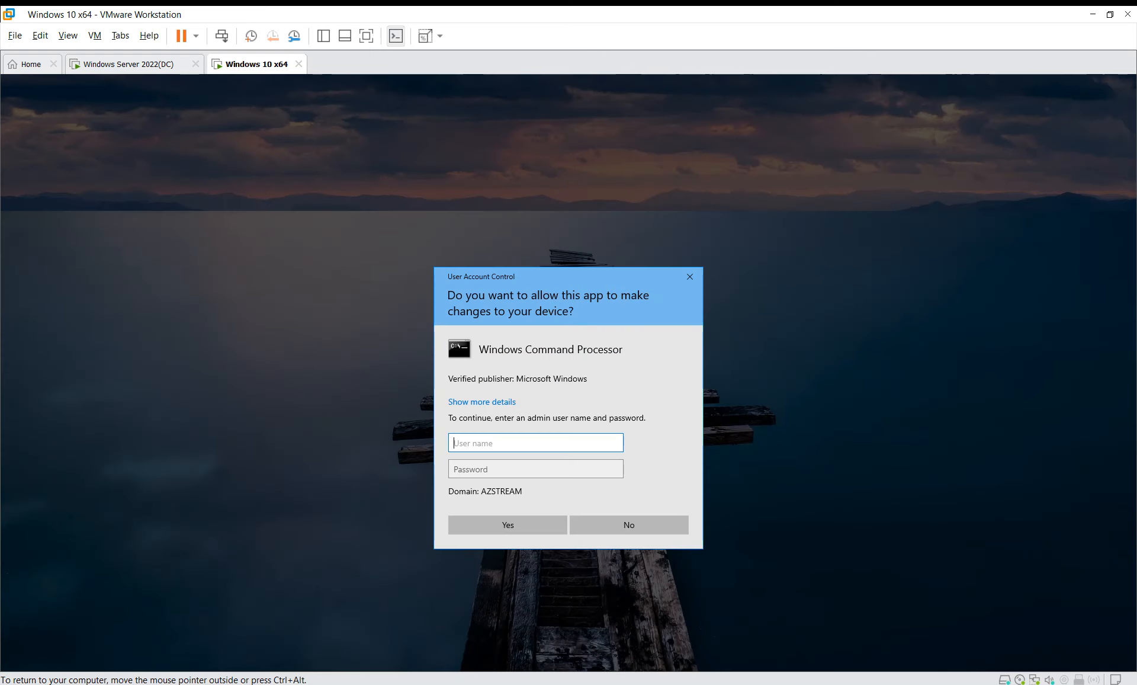
{"action": "type", "text": ".\\administrator"}
{"action": "key", "text": "Tab"}
{"action": "type", "text": "••••••"}
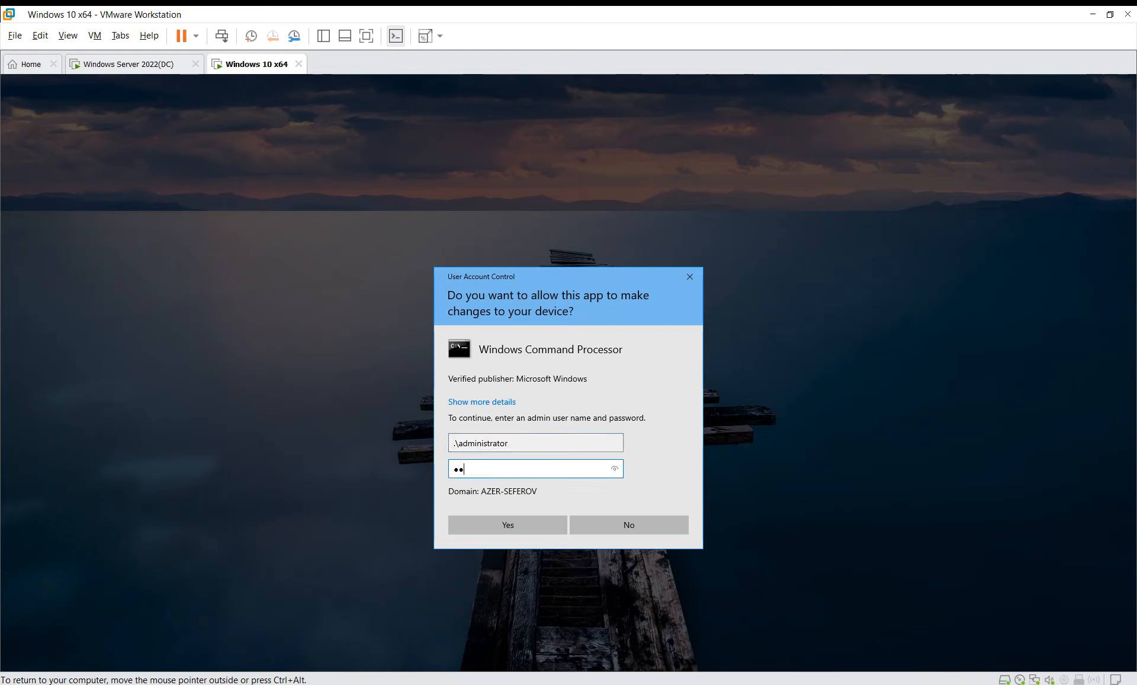
{"action": "key", "text": "ctrl+a"}
{"action": "type", "text": "••••••"}
{"action": "key", "text": "Return"}
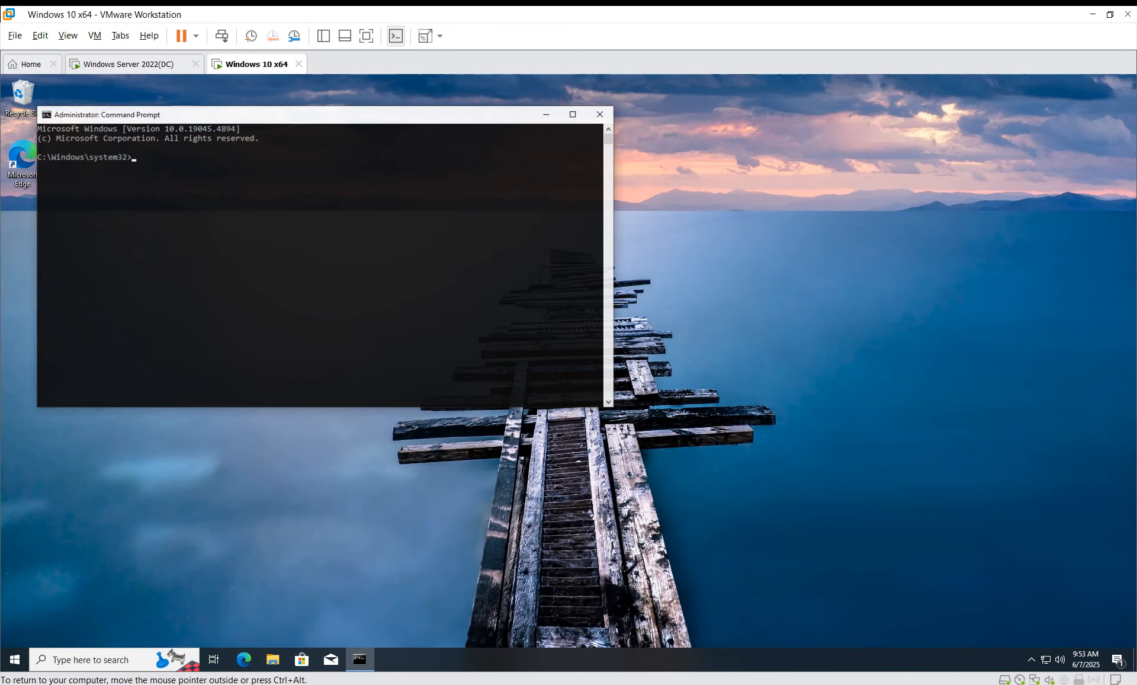
Step: Run gpupdate /force and gpresult /r /scope user, then logoff the Windows 10 session
{"action": "type", "text": "gpu"}
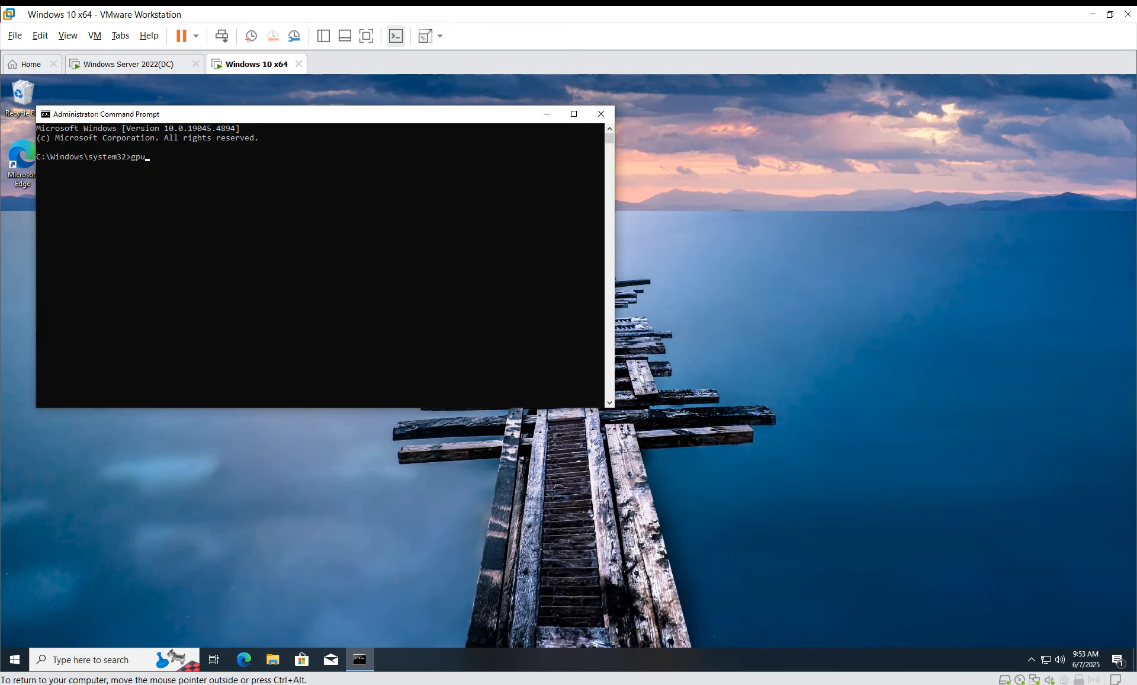
{"action": "type", "text": "pdate /force"}
{"action": "key", "text": "Return"}
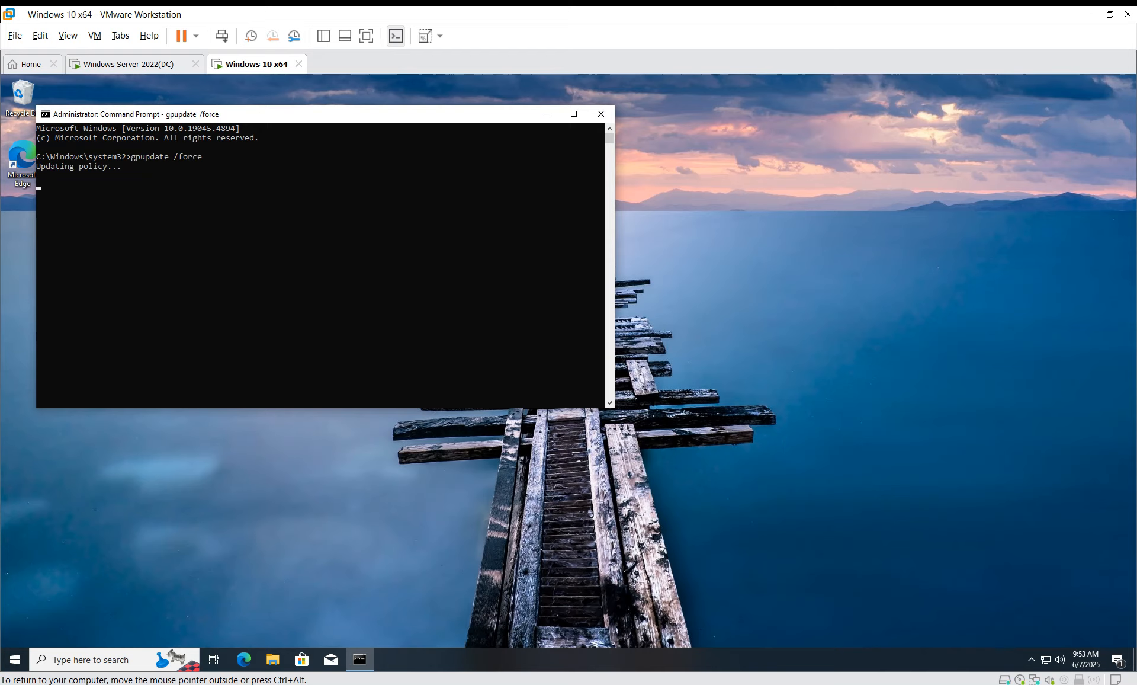
{"action": "left_click_drag", "start_coordinate": [229, 113], "coordinate": [627, 158]}
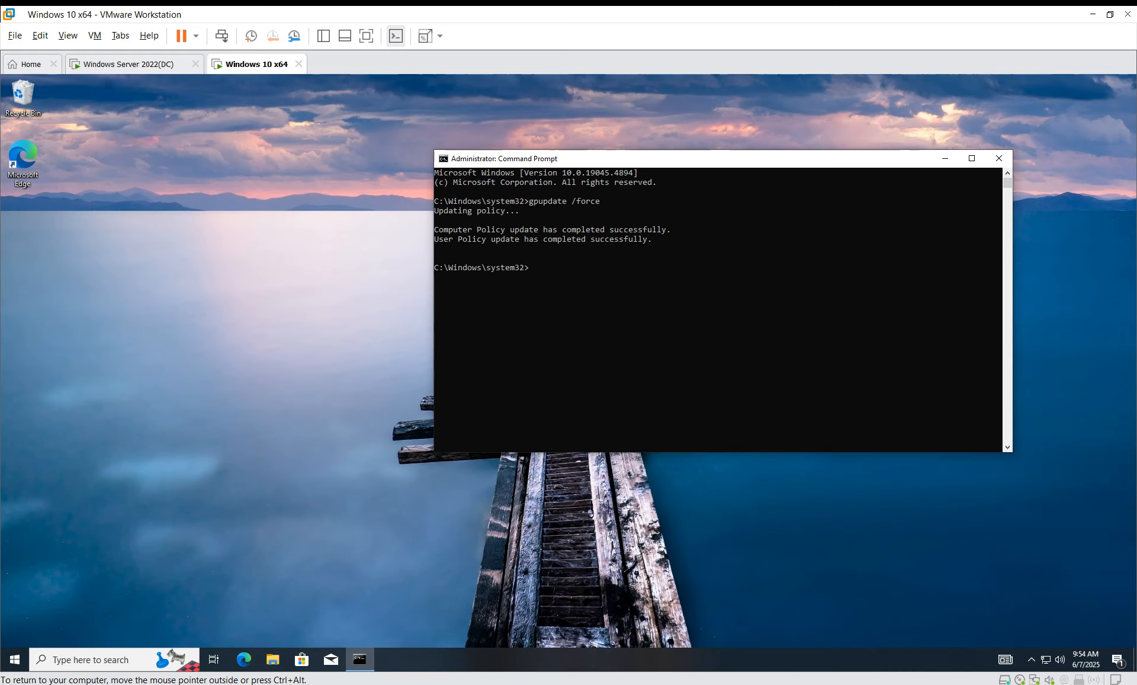
{"action": "type", "text": "gpresult /r /scope user"}
{"action": "key", "text": "Return"}
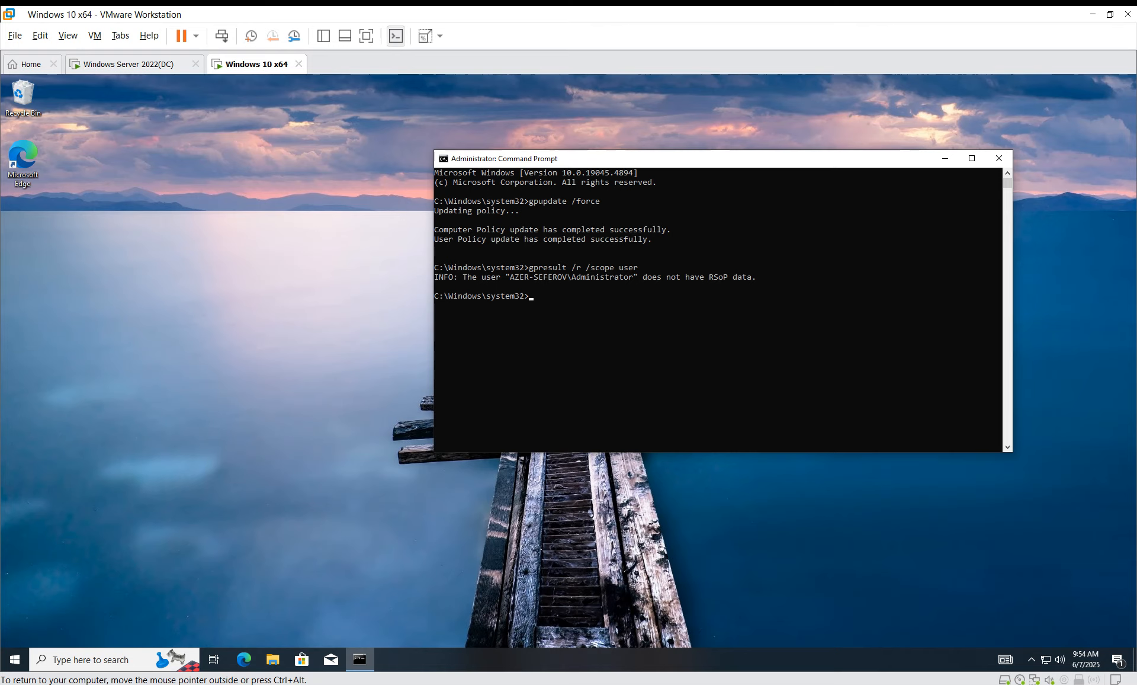
{"action": "type", "text": "logoff"}
{"action": "key", "text": "Return"}
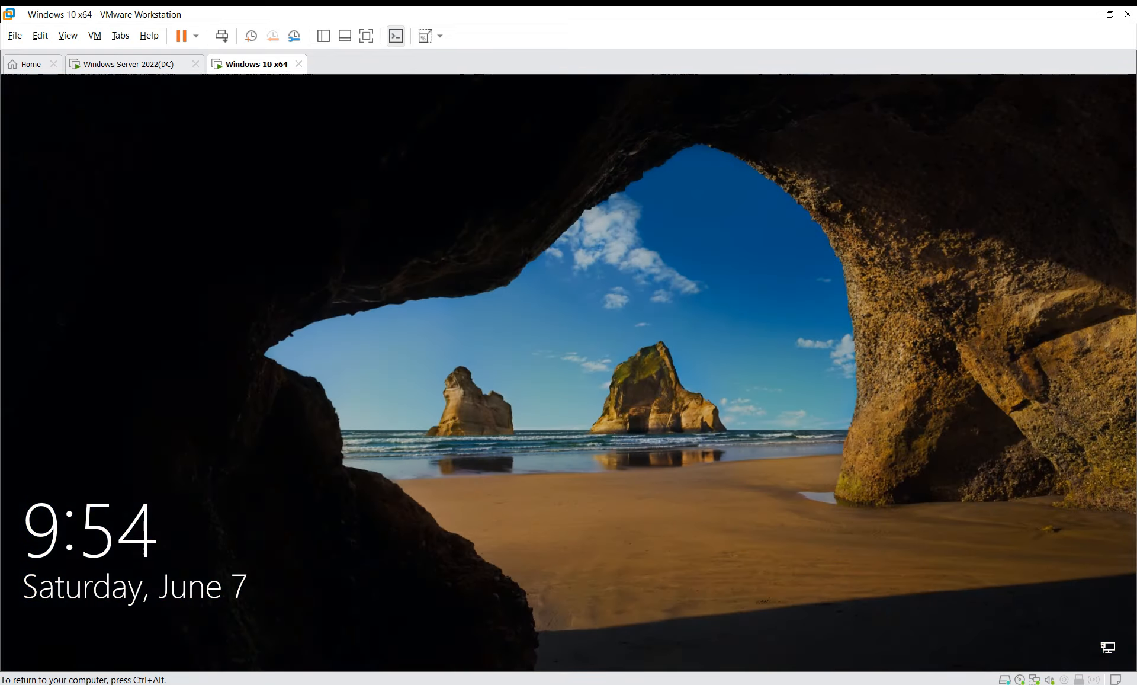
Step: Sign back in to Windows 10 with the corrected password and search for cmd
{"action": "left_click", "coordinate": [222, 36]}
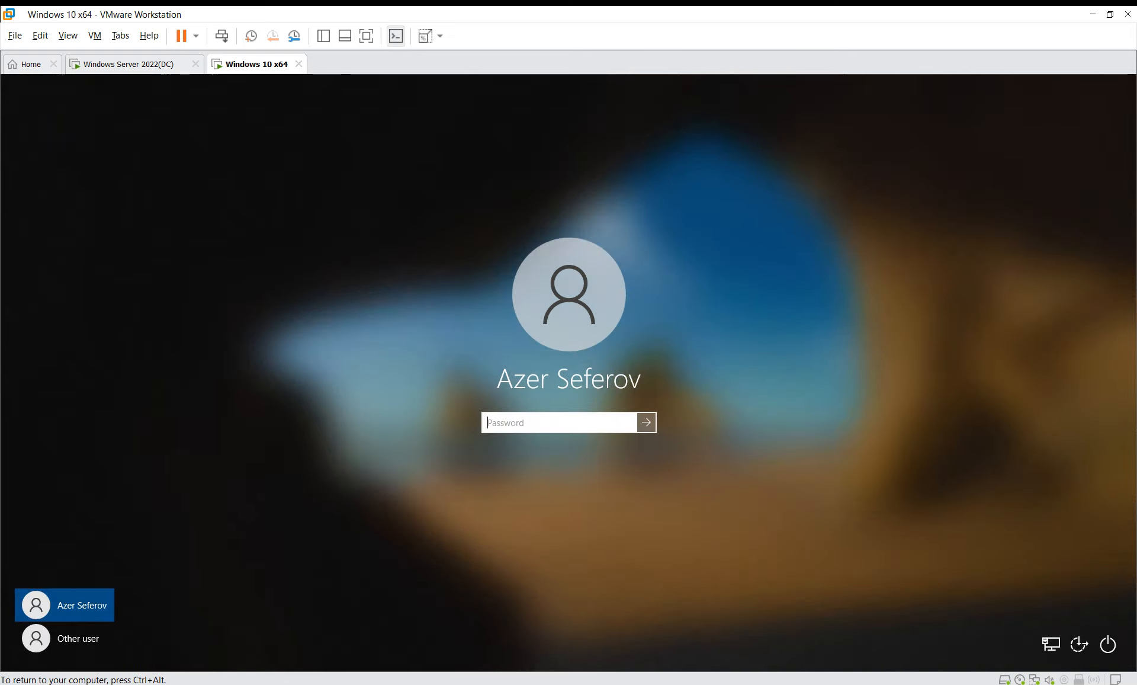
{"action": "type", "text": "••••••"}
{"action": "key", "text": "ctrl+a"}
{"action": "key", "text": "BackSpace"}
{"action": "type", "text": "••••••••"}
{"action": "key", "text": "Return"}
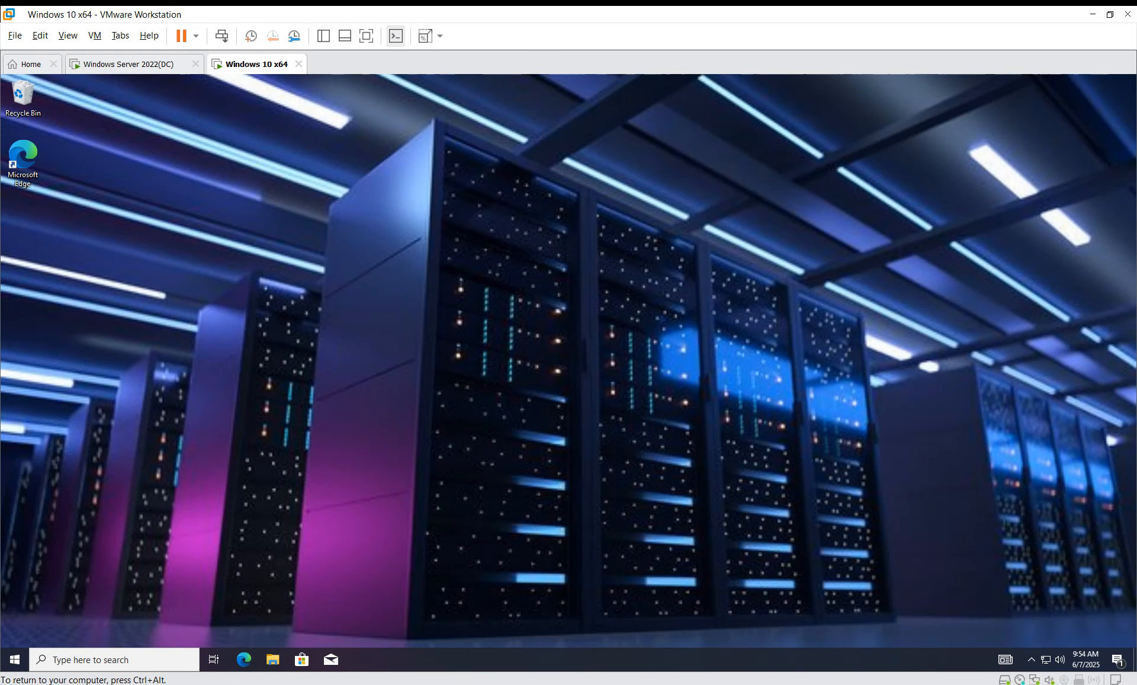
{"action": "key", "text": "super"}
{"action": "type", "text": "cmd"}
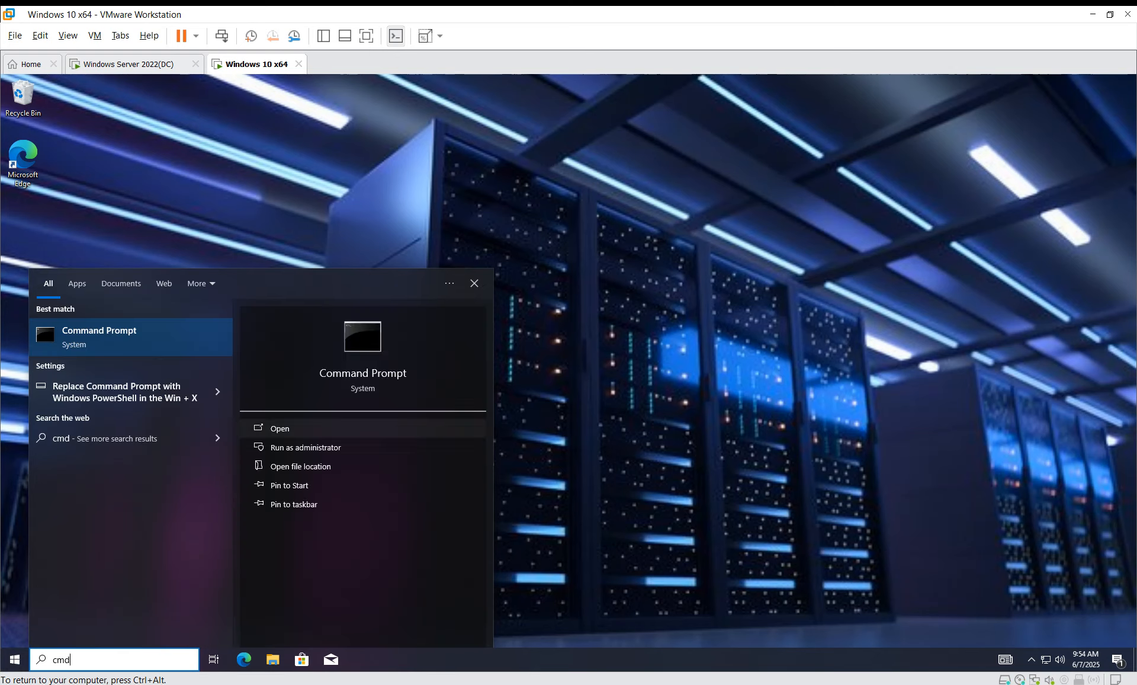
Step: Run Command Prompt elevated as .\administrator with the admin password
{"action": "left_click", "coordinate": [306, 447]}
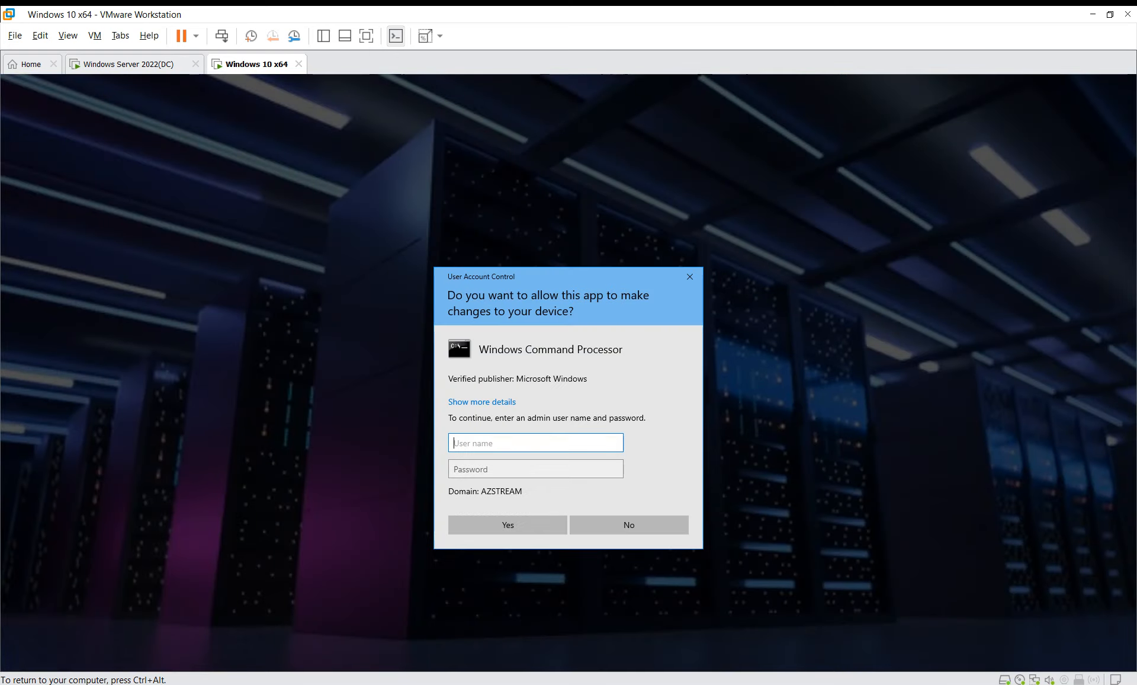
{"action": "type", "text": ".\\administrator"}
{"action": "key", "text": "Tab"}
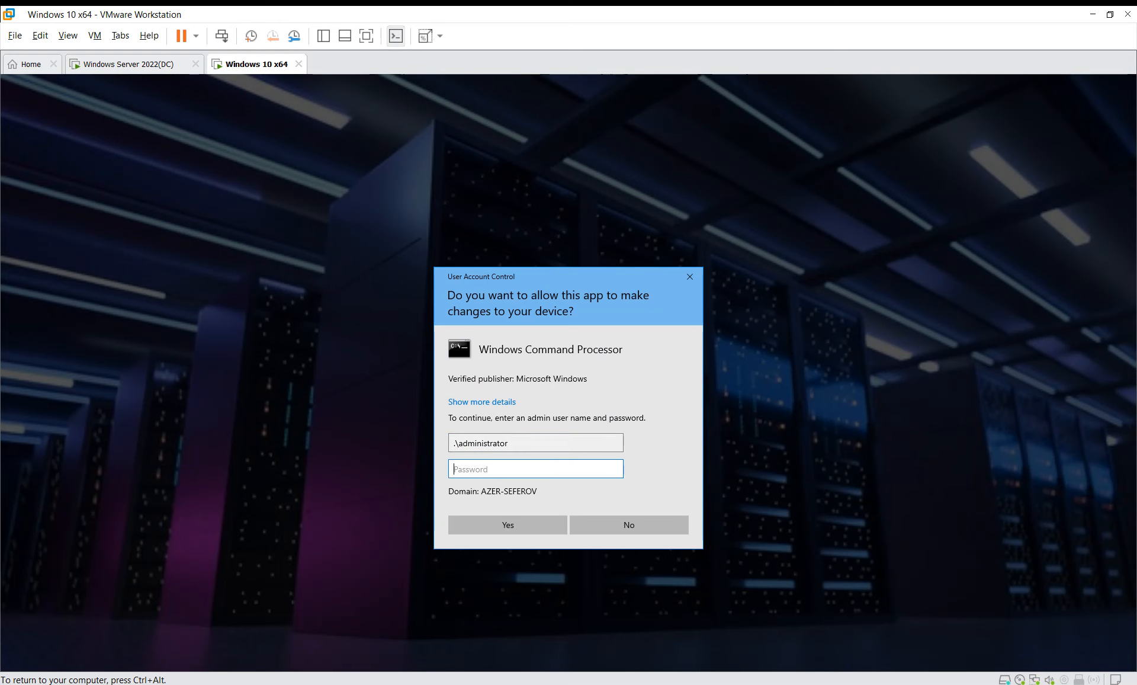
{"action": "type", "text": "*****"}
{"action": "key", "text": "Return"}
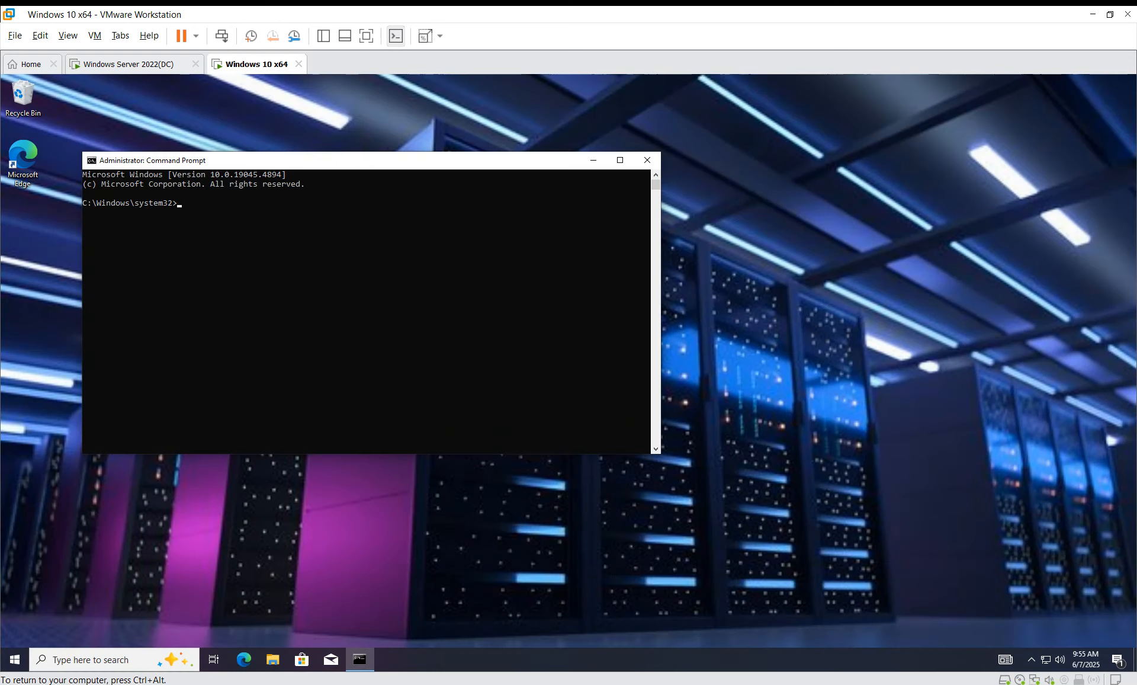
Step: Run gpresult /r /scope user, then gpupdate, then gpresult /r /scope user again
{"action": "type", "text": "gpres"}
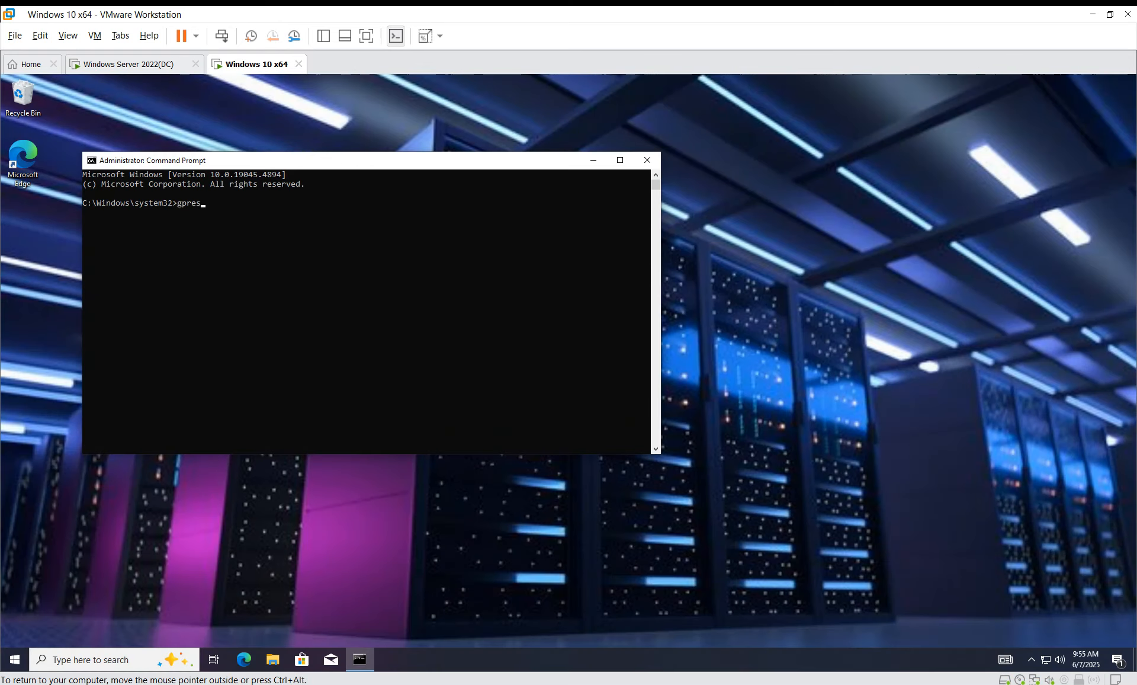
{"action": "type", "text": "ult /r /scope user"}
{"action": "key", "text": "Return"}
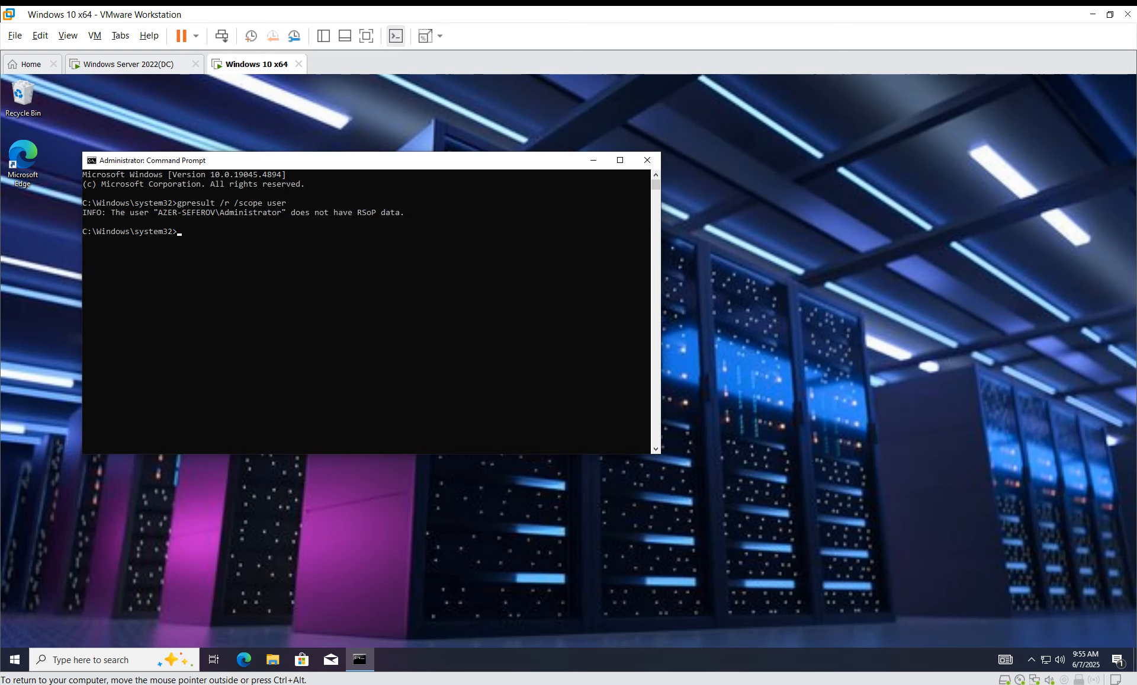
{"action": "type", "text": "gpupdate"}
{"action": "key", "text": "Return"}
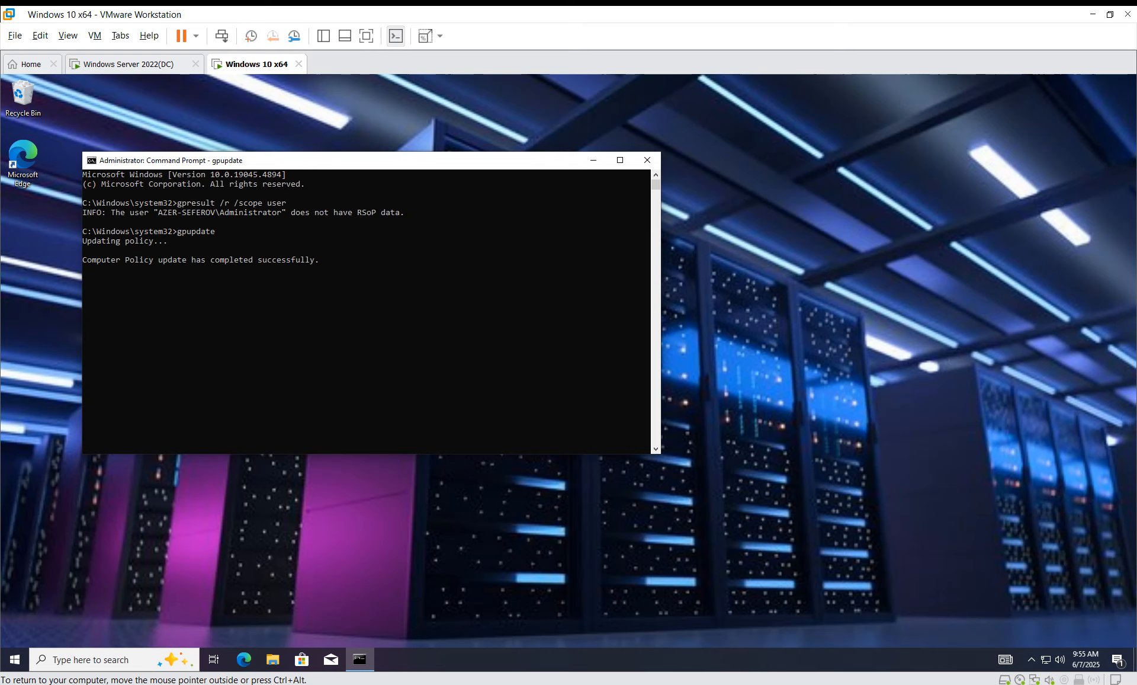
{"action": "type", "text": "gpresult /r /scope user"}
{"action": "key", "text": "Return"}
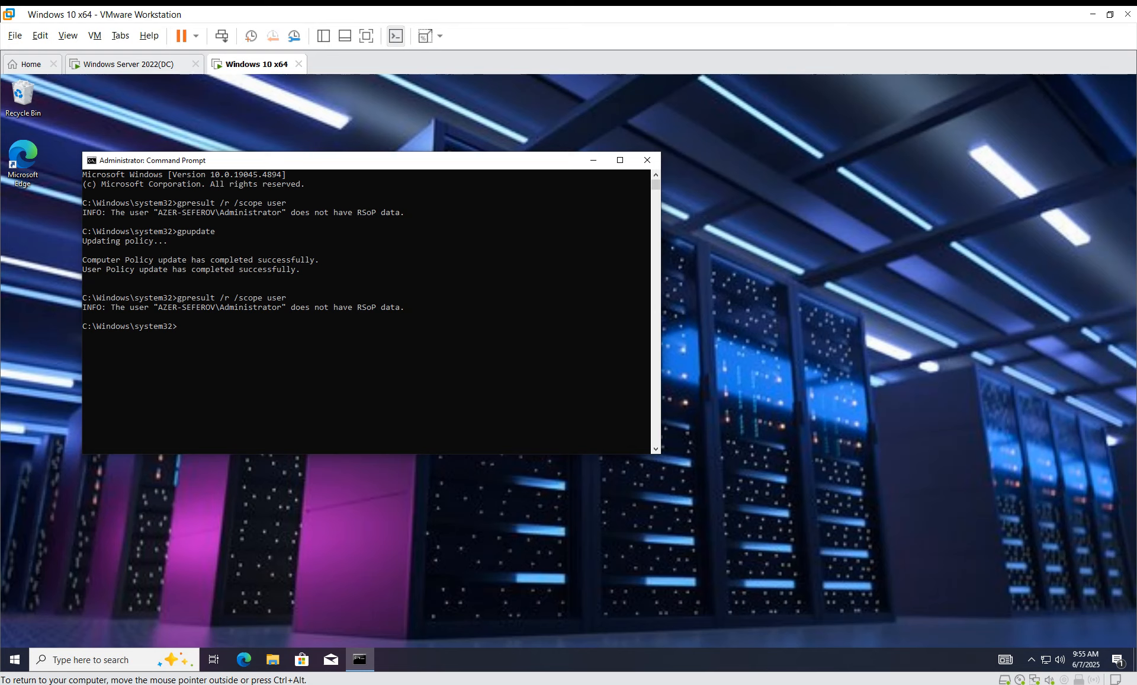
Step: Log off Windows 10 and sign back in with the corrected password
{"action": "type", "text": "logoff"}
{"action": "key", "text": "Return"}
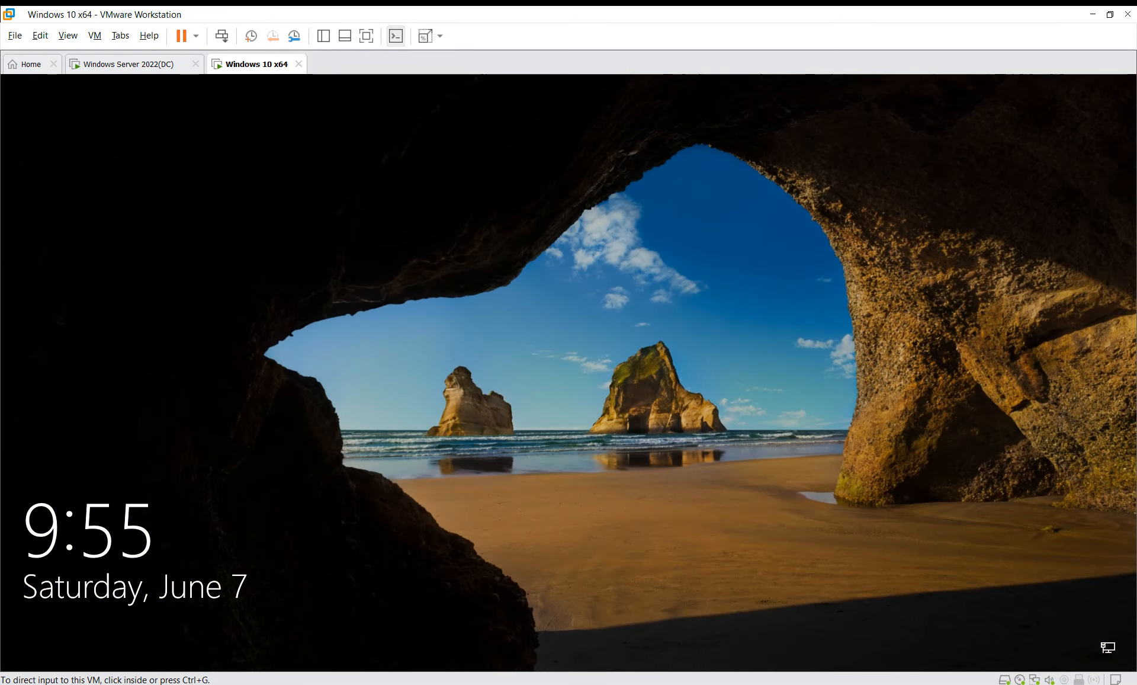
{"action": "key", "text": "space"}
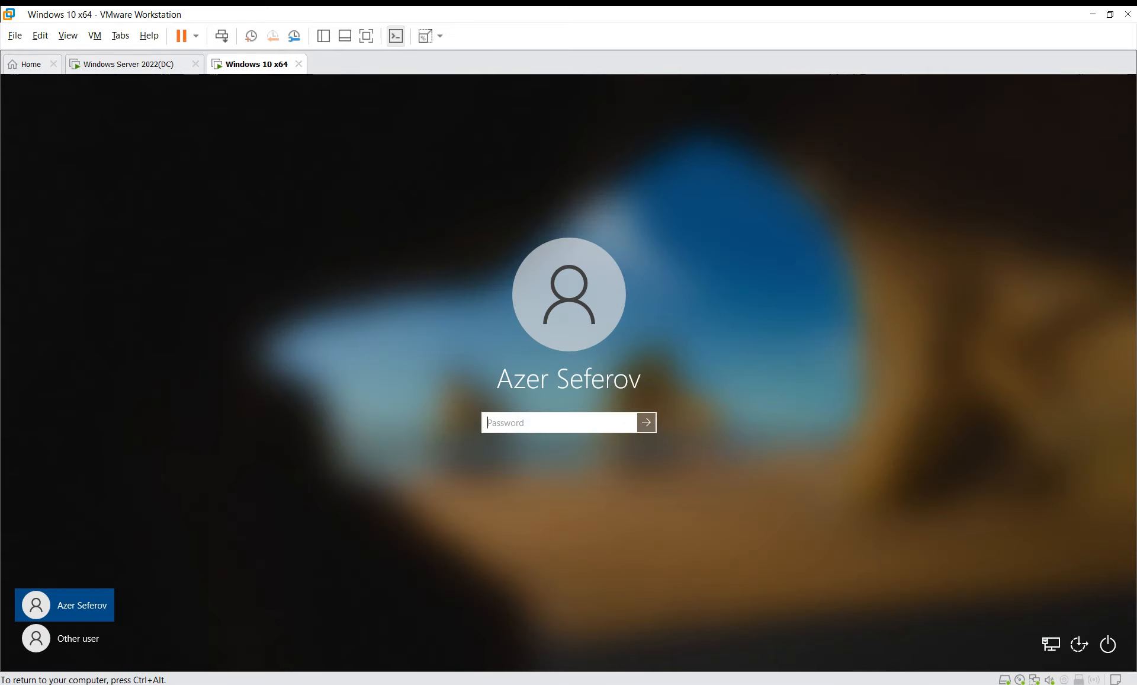
{"action": "type", "text": "•••"}
{"action": "key", "text": "BackSpace"}
{"action": "key", "text": "BackSpace"}
{"action": "key", "text": "BackSpace"}
{"action": "type", "text": "••••••••"}
{"action": "key", "text": "Return"}
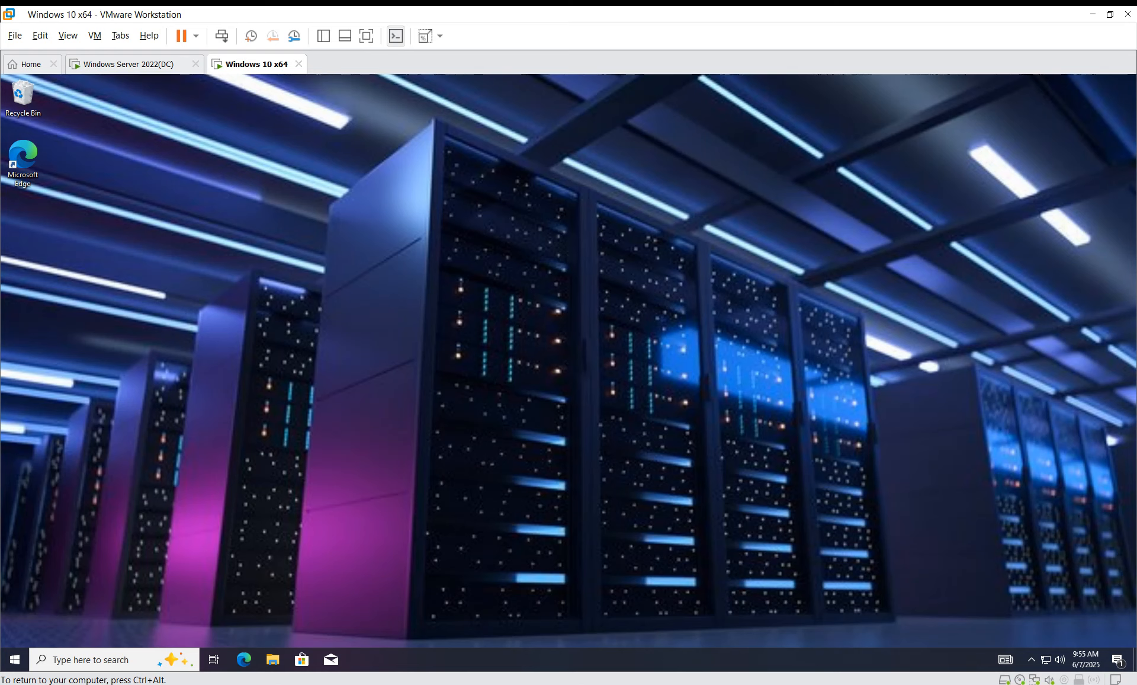
{"action": "left_click", "coordinate": [128, 64]}
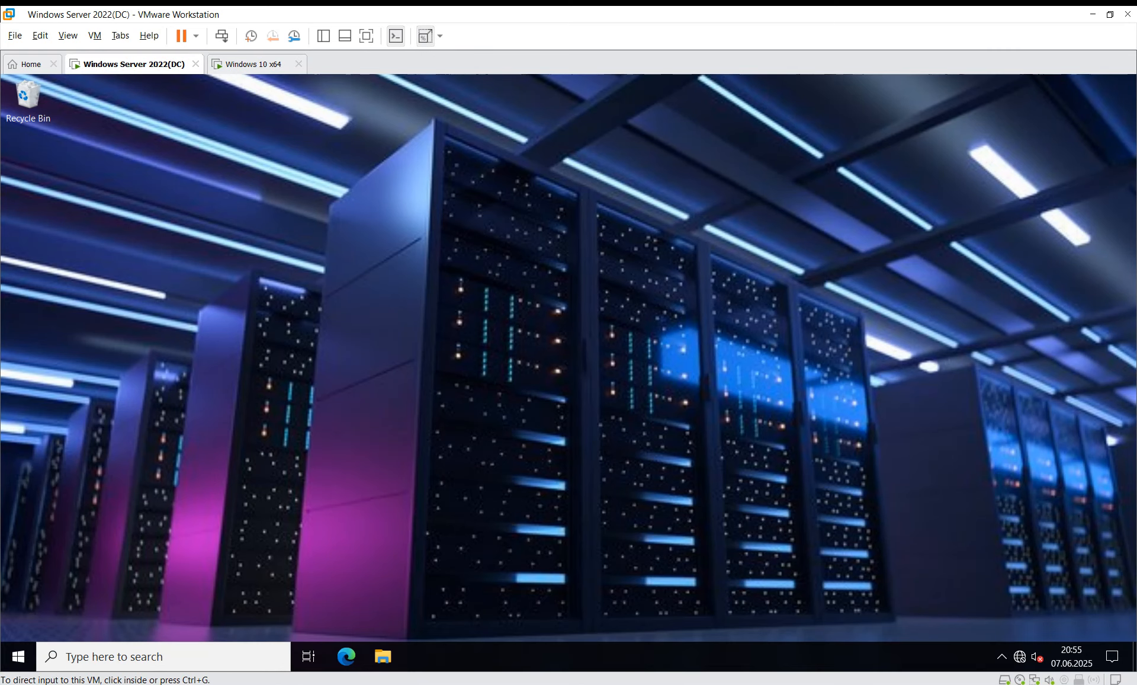
Step: Browse the Recycle Bin and Local Disk (C:) on the DC, then close Explorer
{"action": "double_click", "coordinate": [28, 98]}
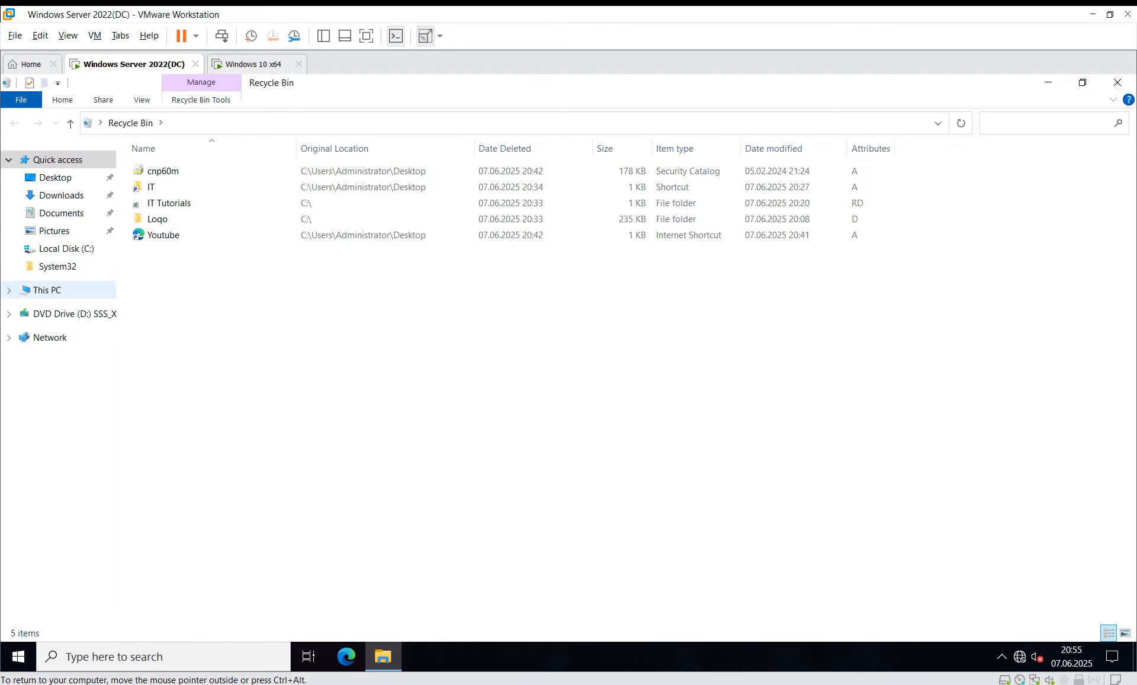
{"action": "left_click", "coordinate": [48, 290]}
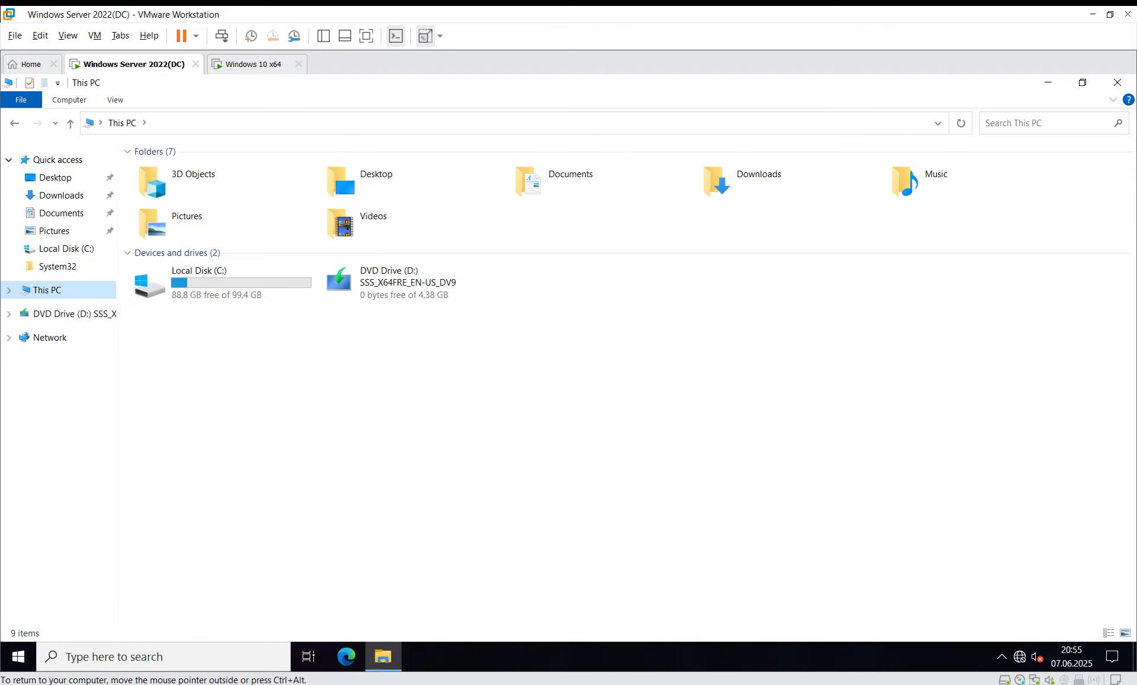
{"action": "double_click", "coordinate": [222, 283]}
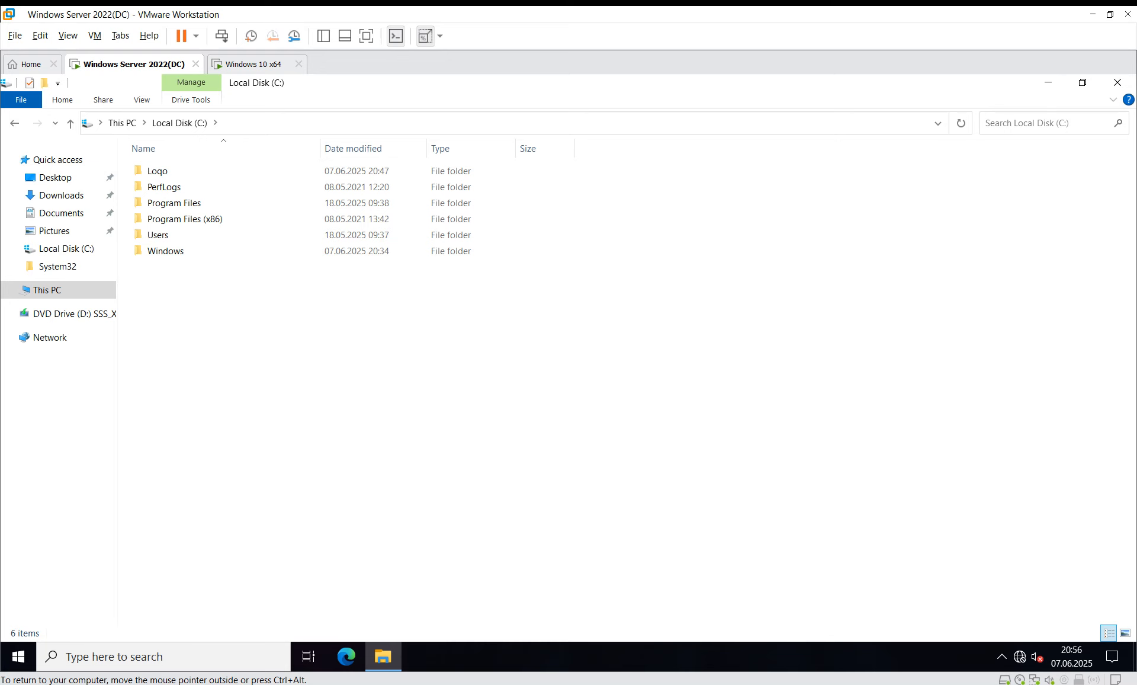
{"action": "left_click", "coordinate": [1117, 82]}
Step: Launch Group Policy Management by searching 'gro' from Start
{"action": "left_click", "coordinate": [17, 656]}
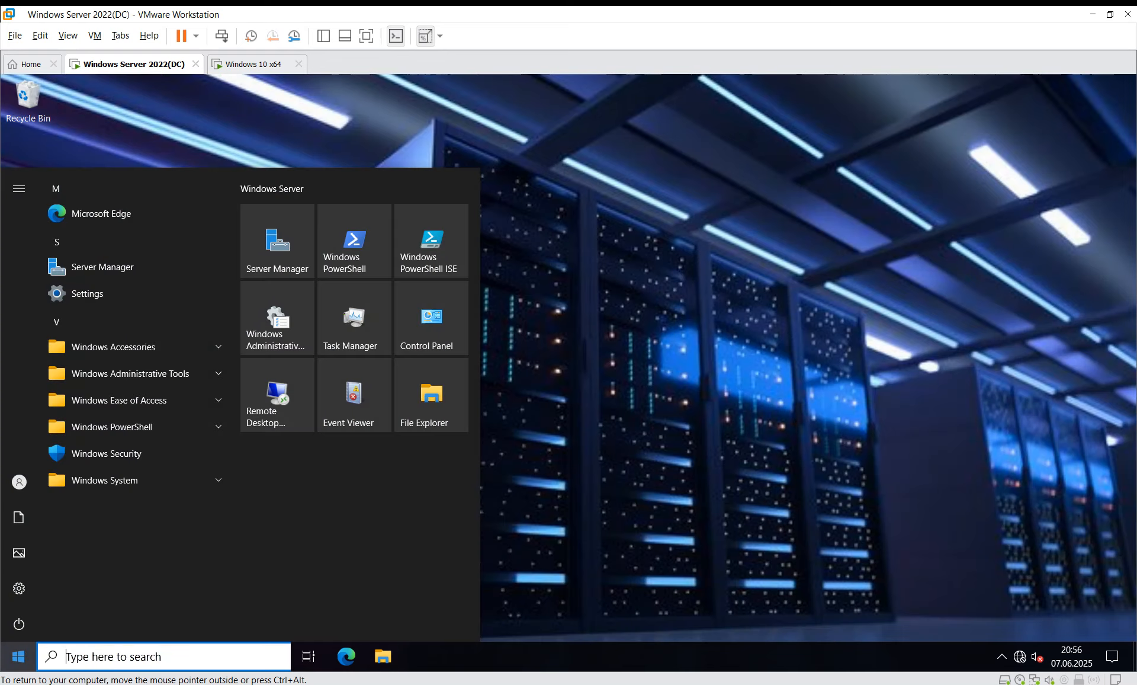
{"action": "type", "text": "gro"}
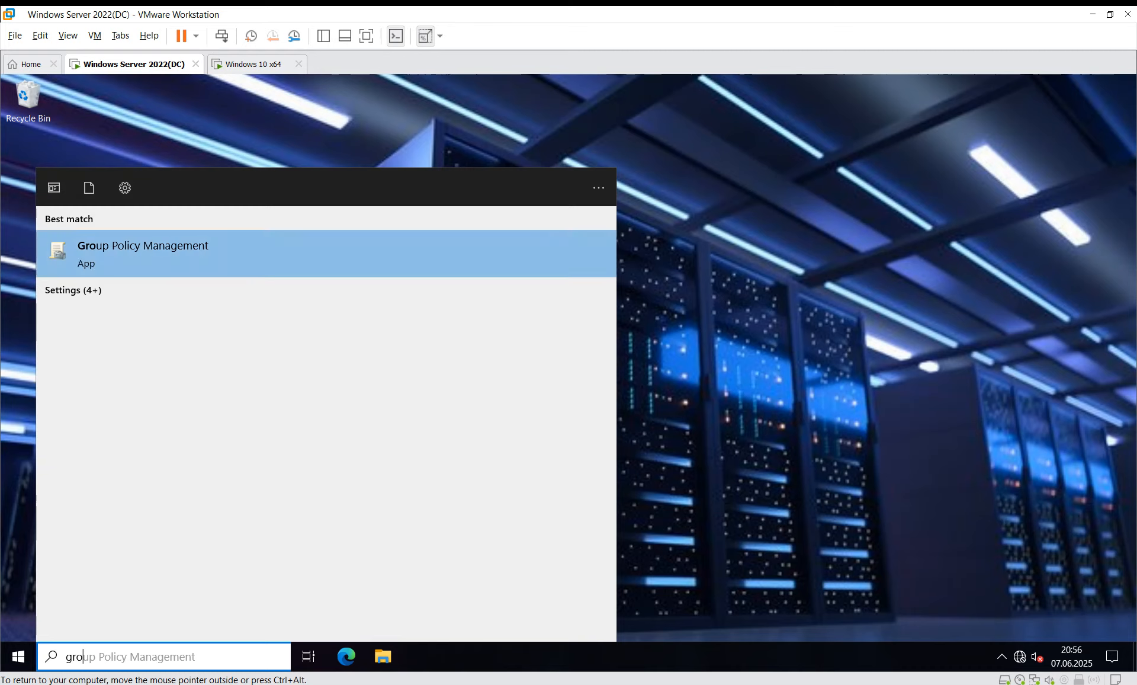
{"action": "key", "text": "Return"}
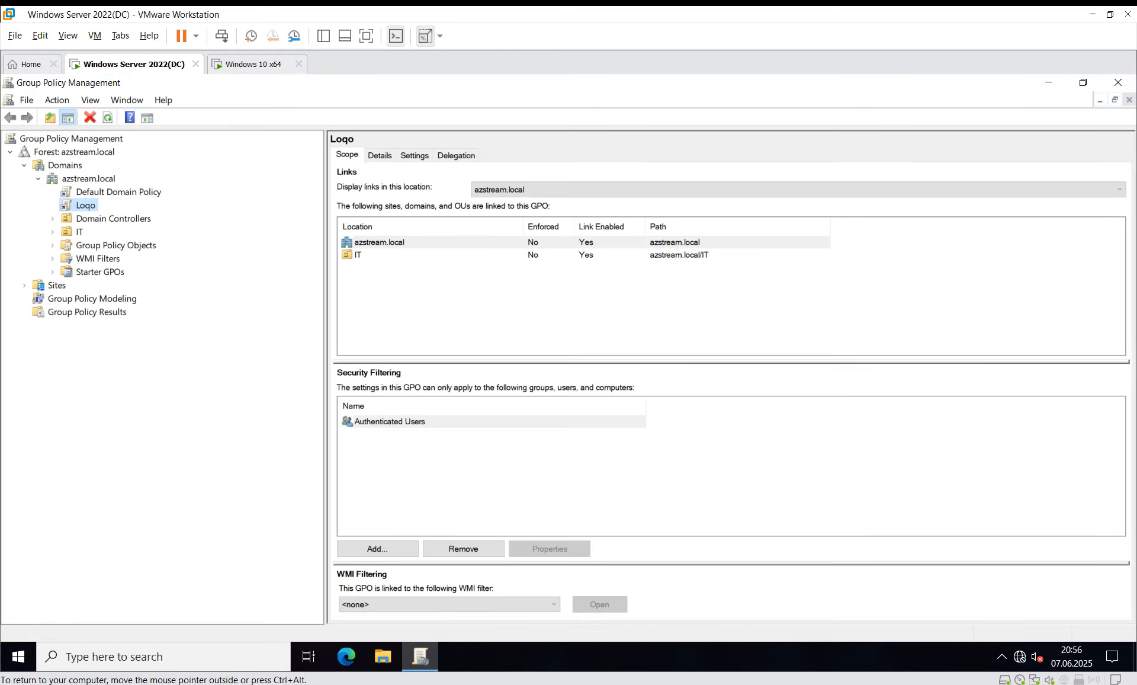
Step: Create a GPO named Link and link it to the azstream.local domain
{"action": "right_click", "coordinate": [89, 179]}
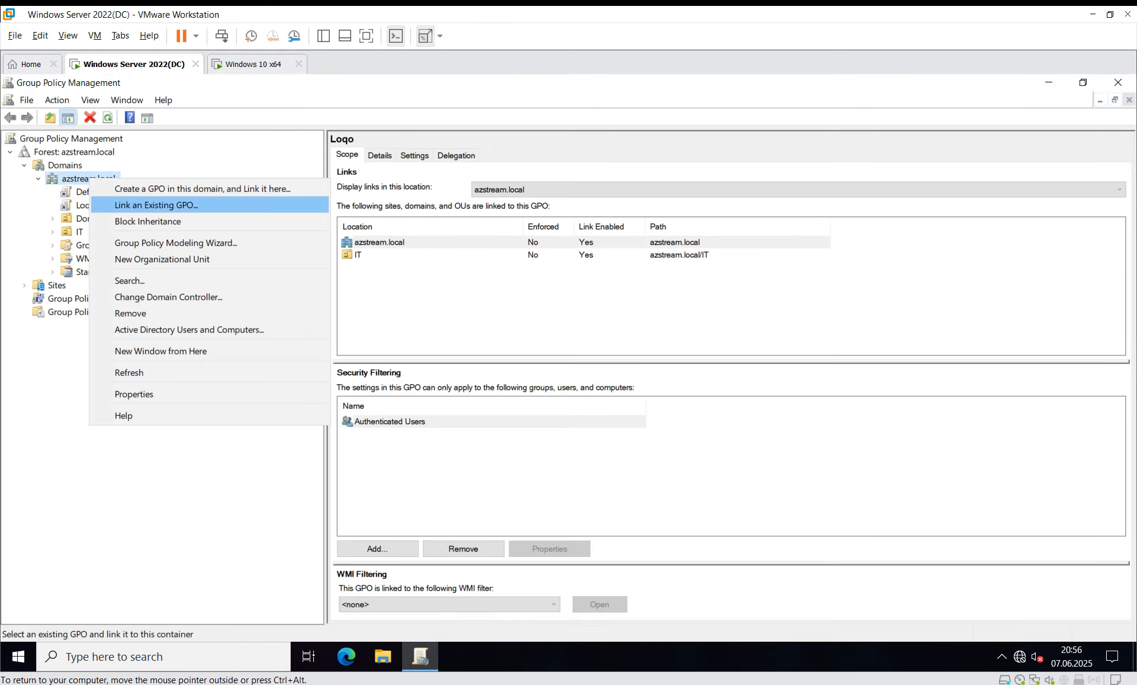
{"action": "left_click", "coordinate": [203, 189]}
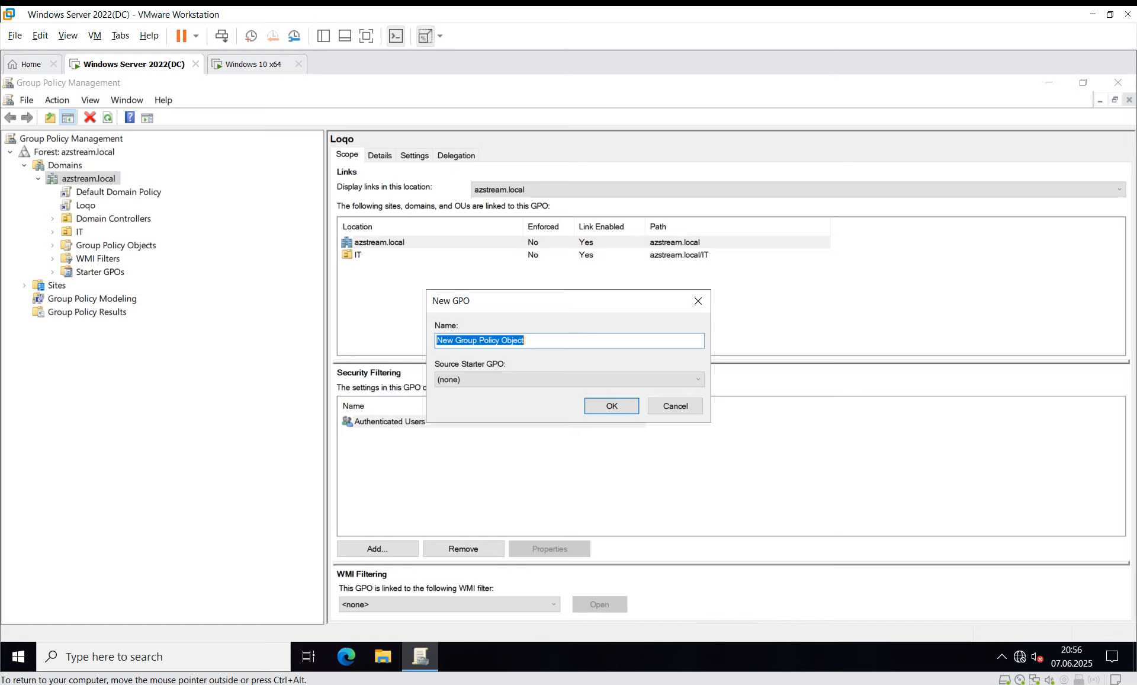
{"action": "type", "text": "Link"}
{"action": "key", "text": "Return"}
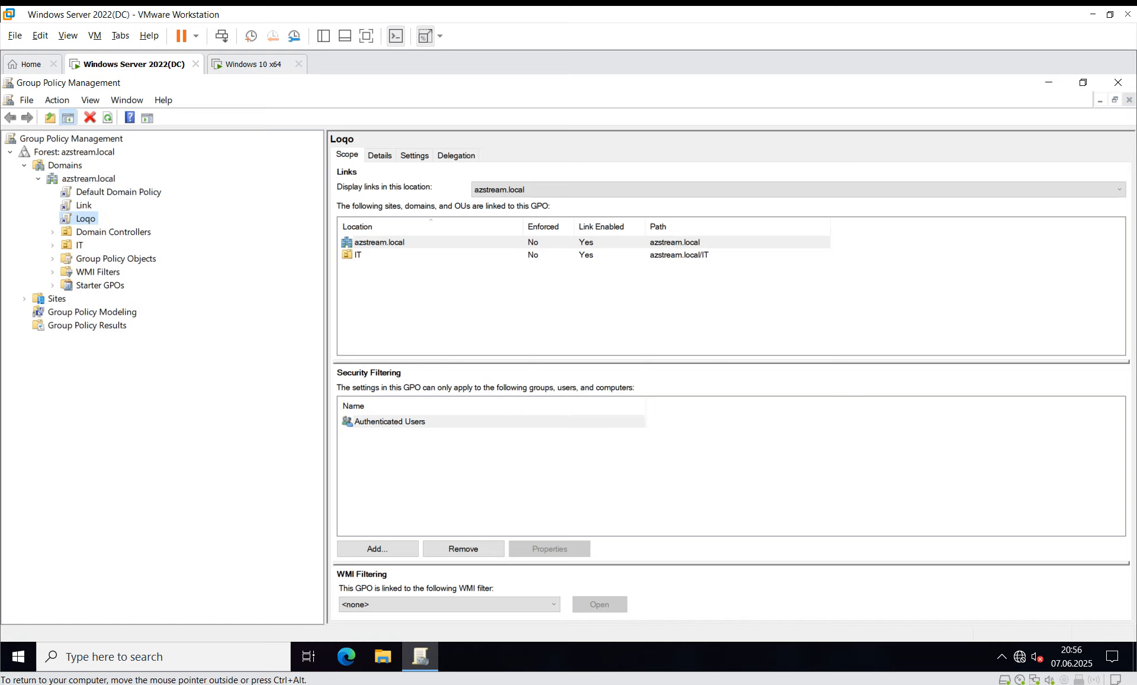
{"action": "left_click", "coordinate": [84, 205]}
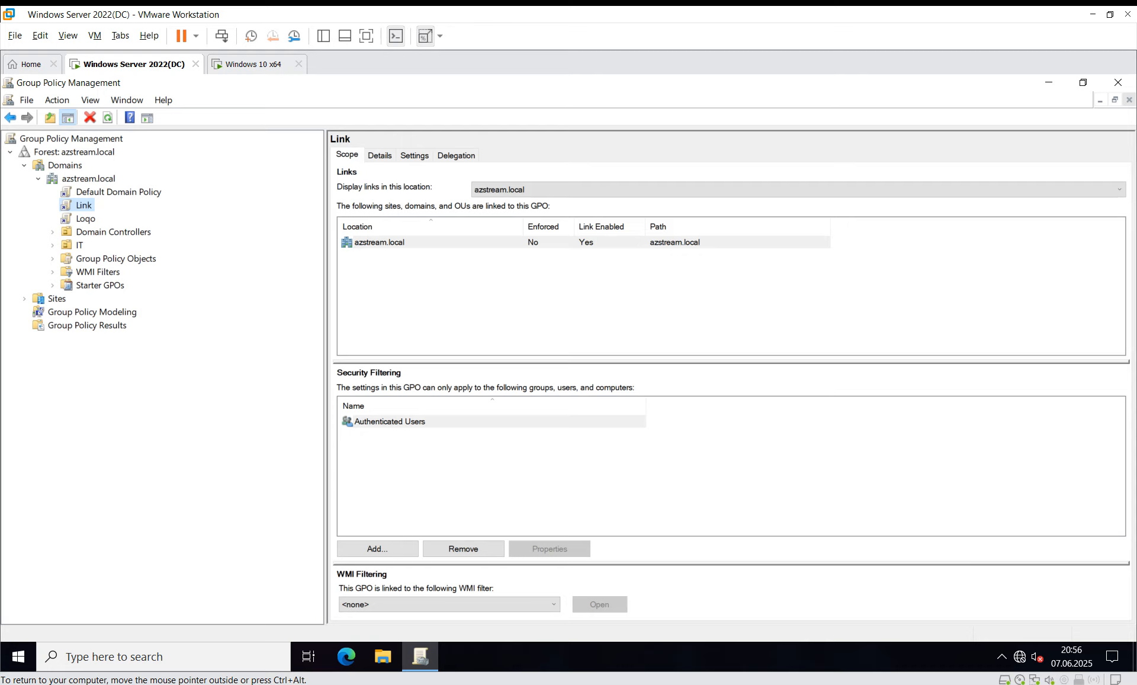
{"action": "key", "text": "F2"}
{"action": "right_click", "coordinate": [90, 205]}
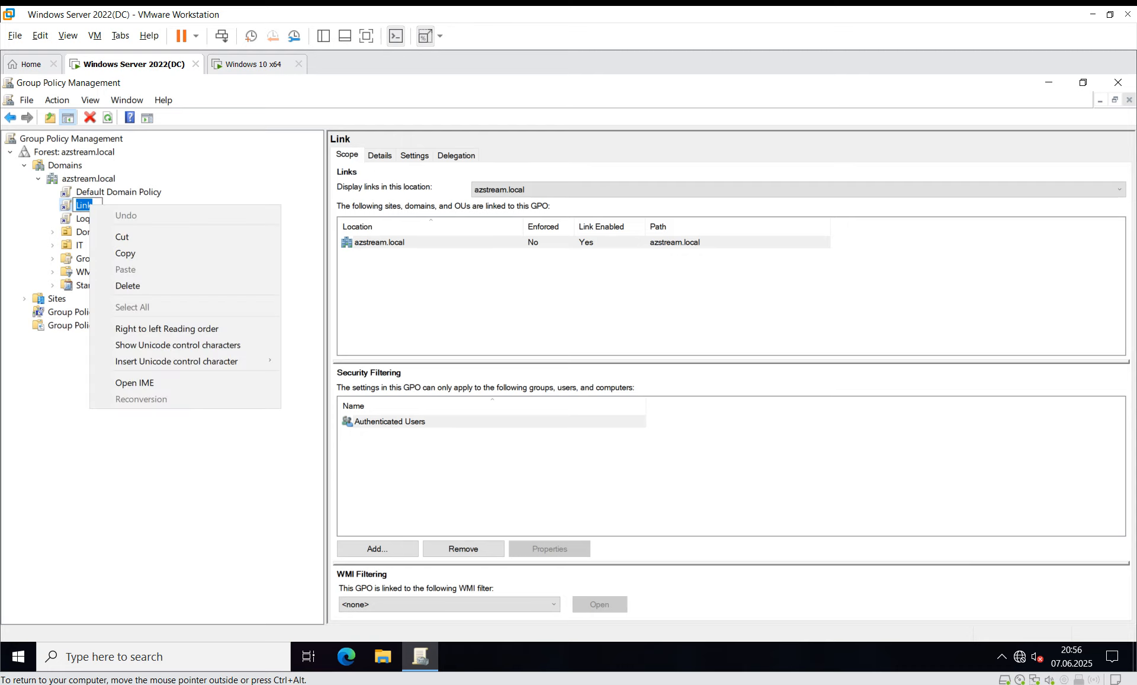
{"action": "key", "text": "Escape"}
Step: Edit the Link GPO and go to User Configuration > Preferences > Windows Settings > Shortcuts for a new item
{"action": "right_click", "coordinate": [72, 204]}
{"action": "left_click", "coordinate": [107, 215]}
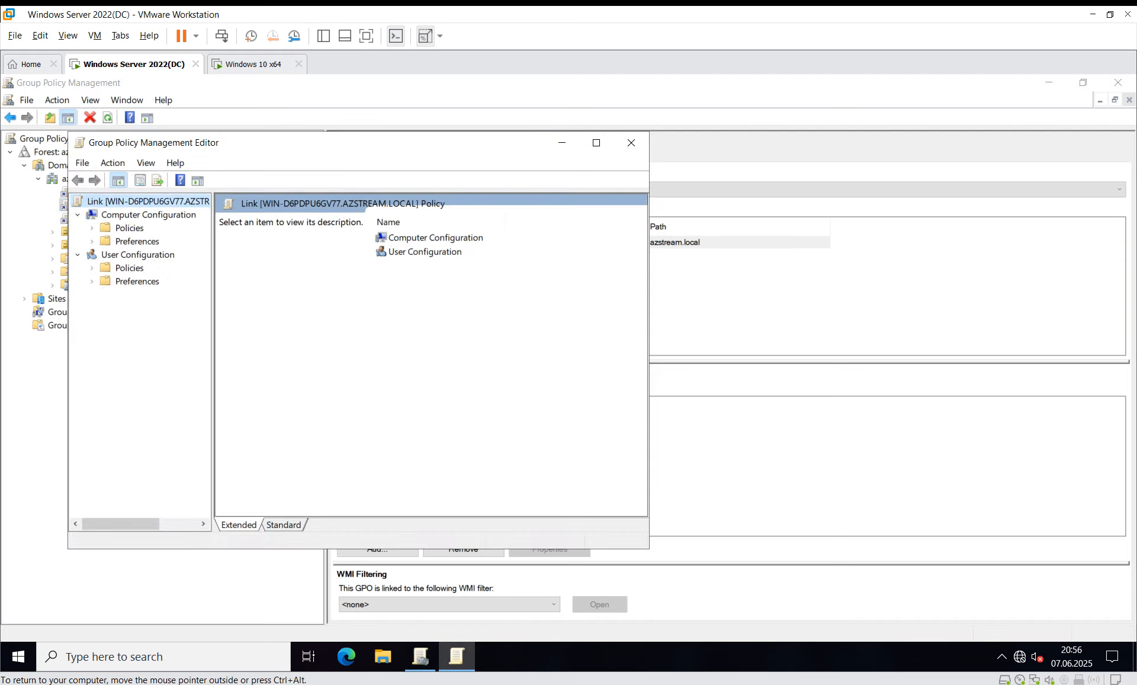
{"action": "left_click", "coordinate": [136, 282]}
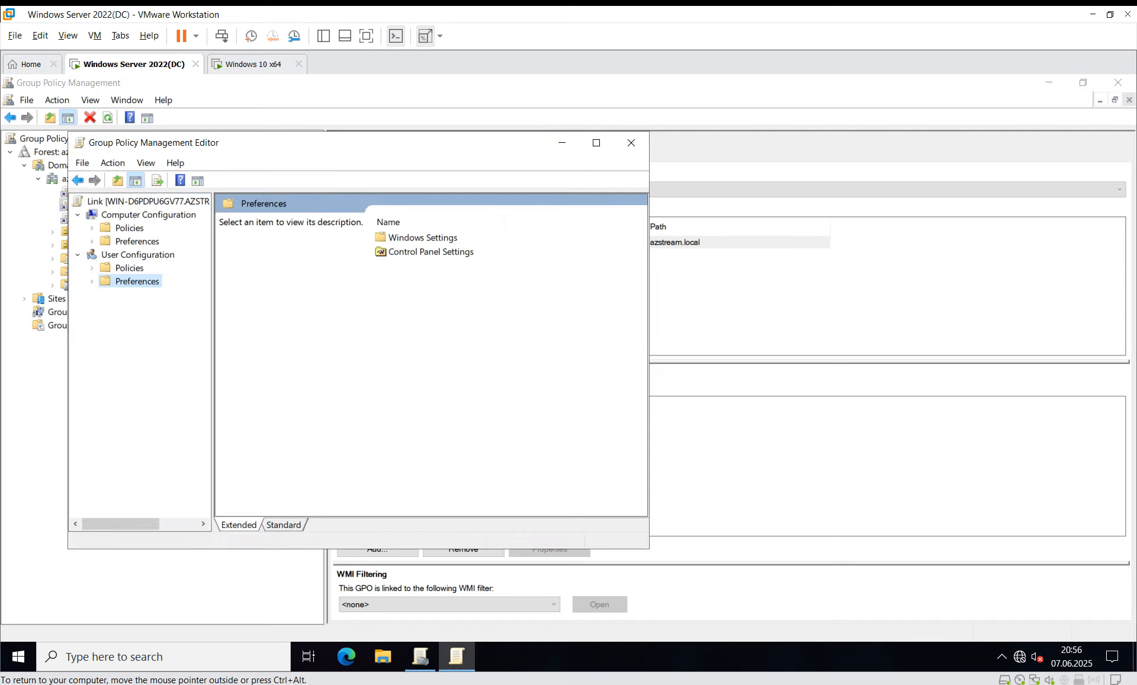
{"action": "double_click", "coordinate": [422, 238]}
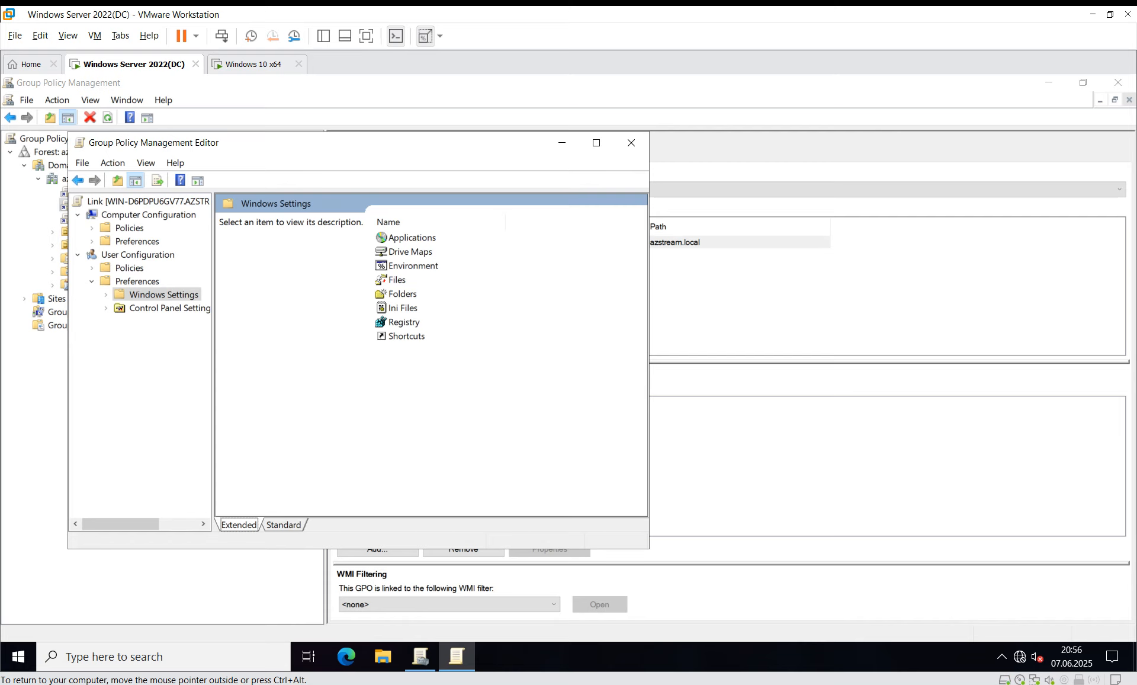
{"action": "double_click", "coordinate": [406, 336]}
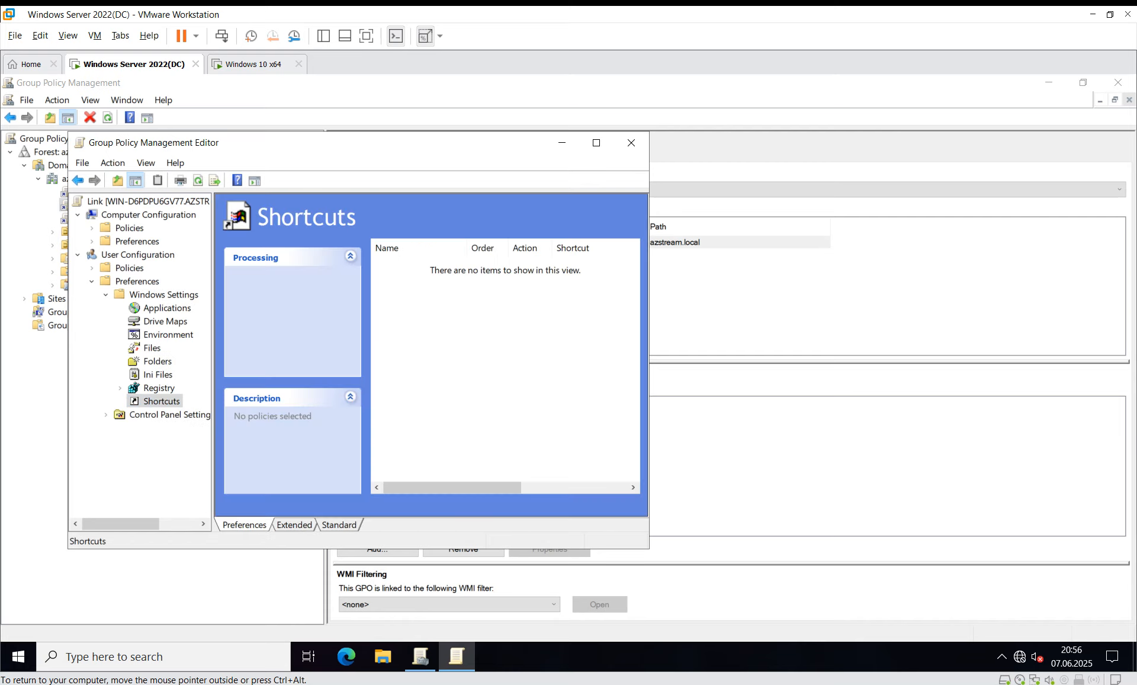
{"action": "left_click", "coordinate": [597, 142]}
{"action": "right_click", "coordinate": [436, 223]}
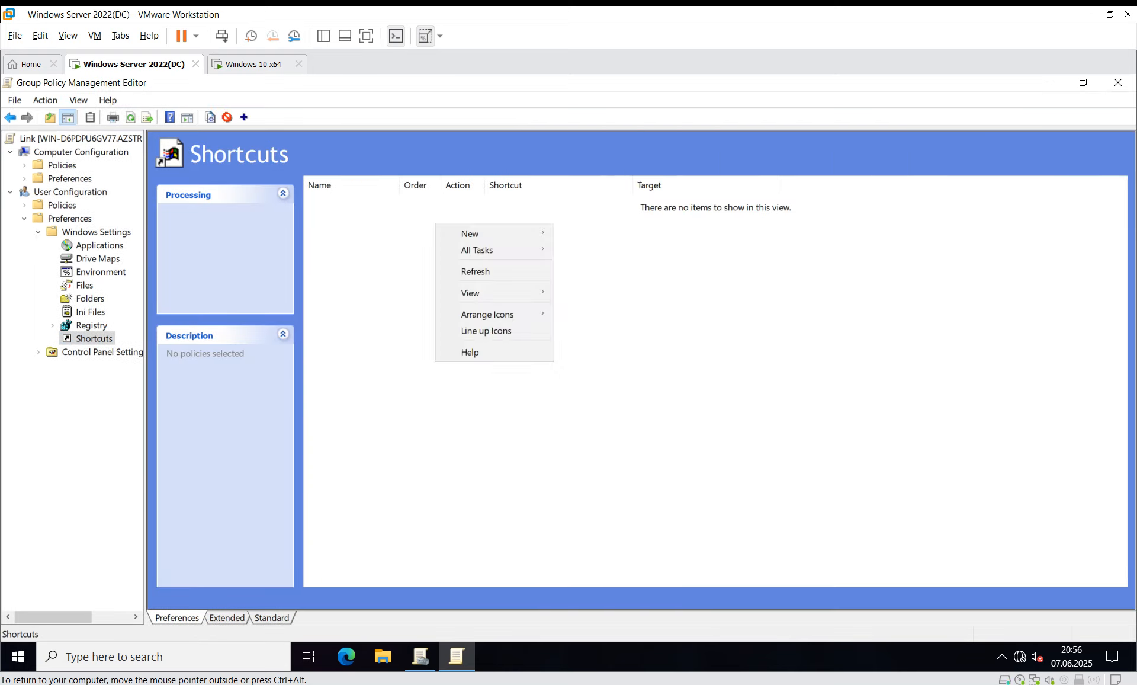
Step: Start a new shortcut with Action Update, Target type URL and name Azstream.Az
{"action": "mouse_move", "coordinate": [473, 234]}
{"action": "left_click", "coordinate": [592, 233]}
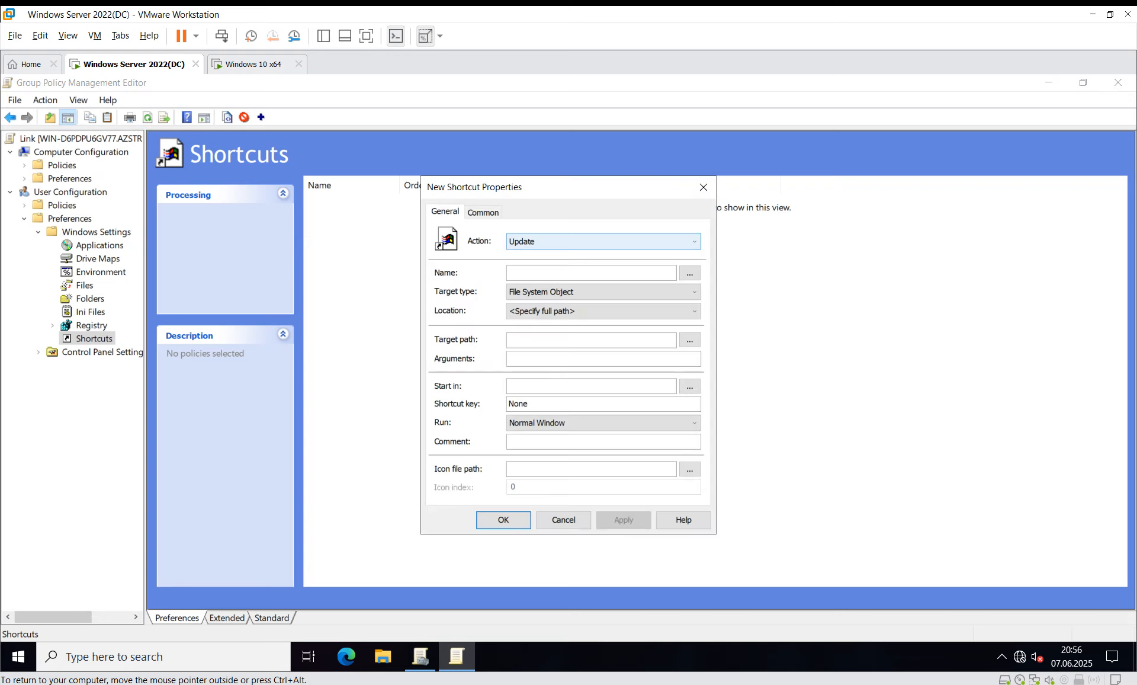
{"action": "left_click", "coordinate": [592, 241]}
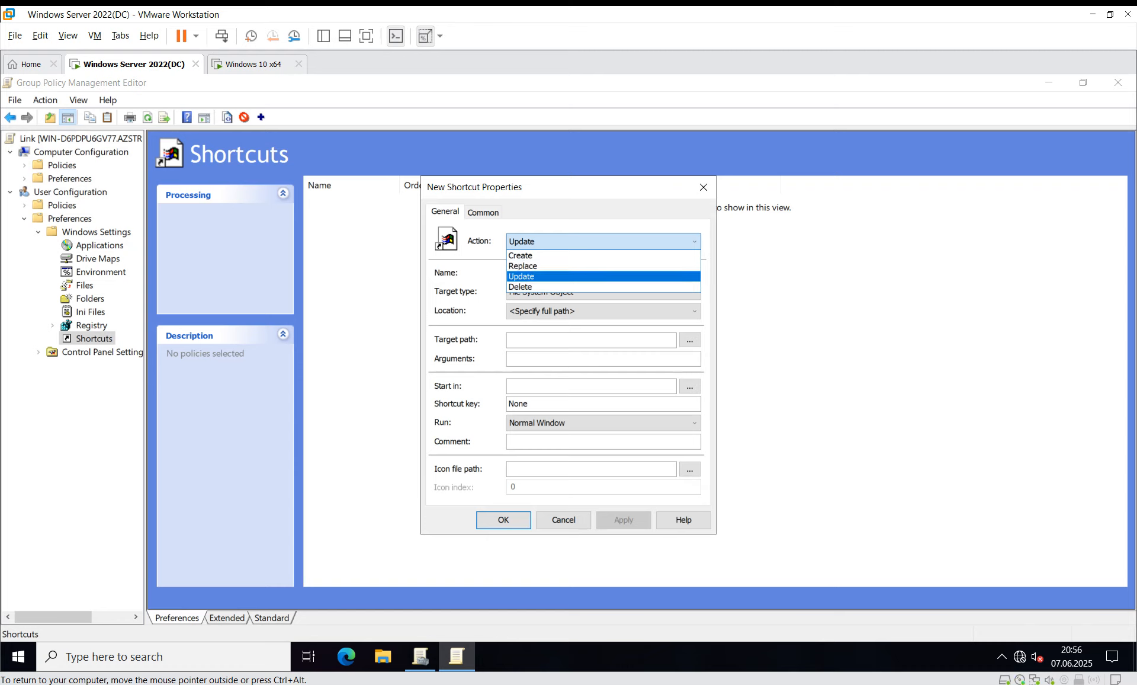
{"action": "left_click", "coordinate": [592, 276]}
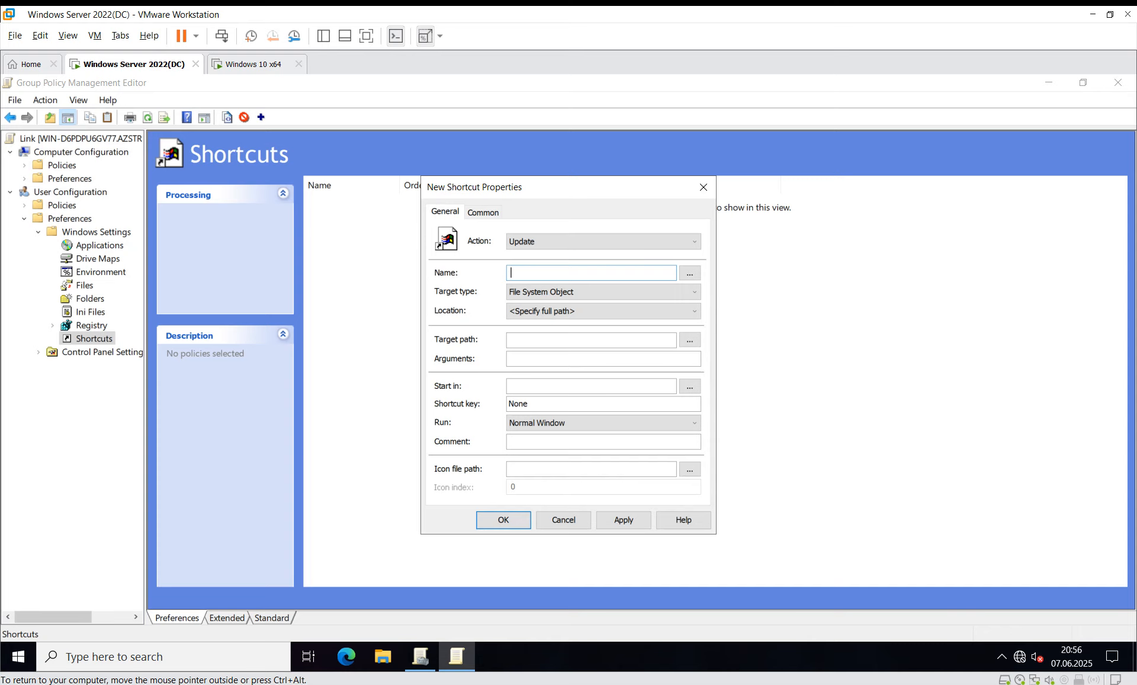
{"action": "left_click", "coordinate": [603, 292]}
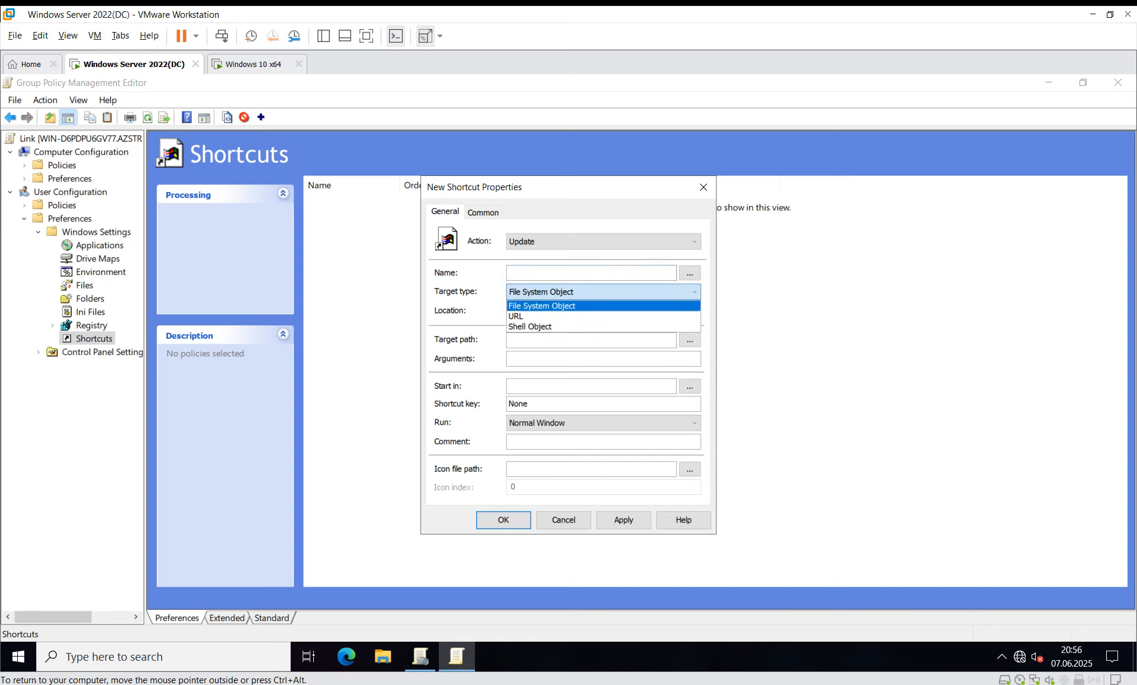
{"action": "left_click", "coordinate": [603, 316]}
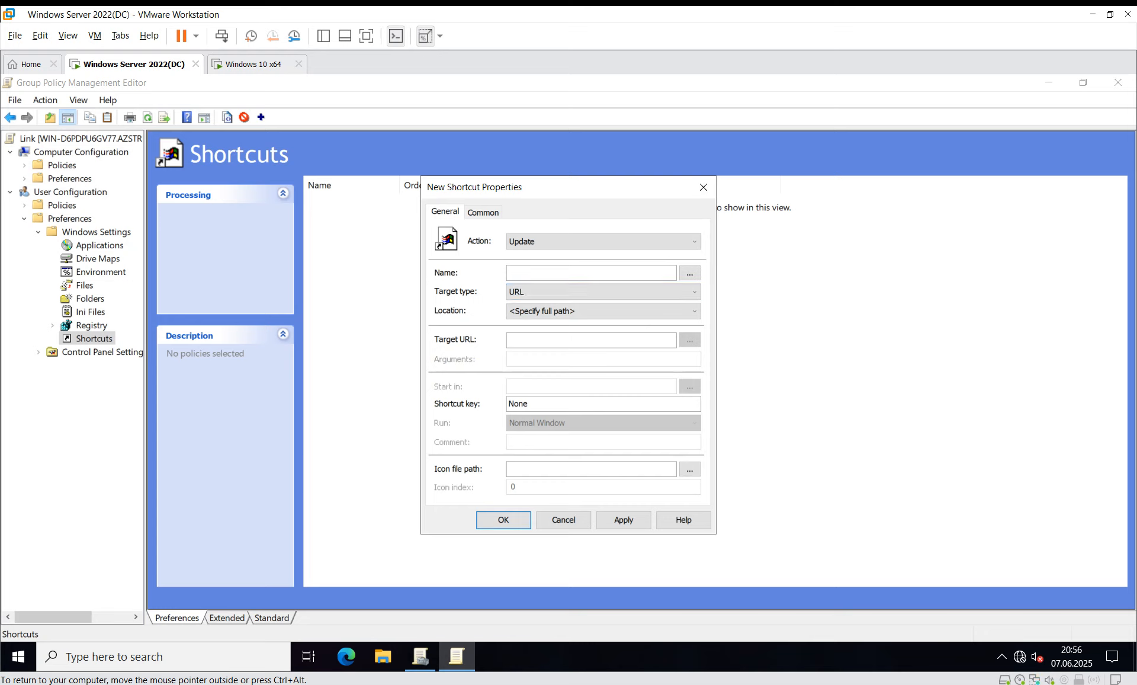
{"action": "left_click", "coordinate": [591, 273]}
{"action": "type", "text": "Azstream.Az"}
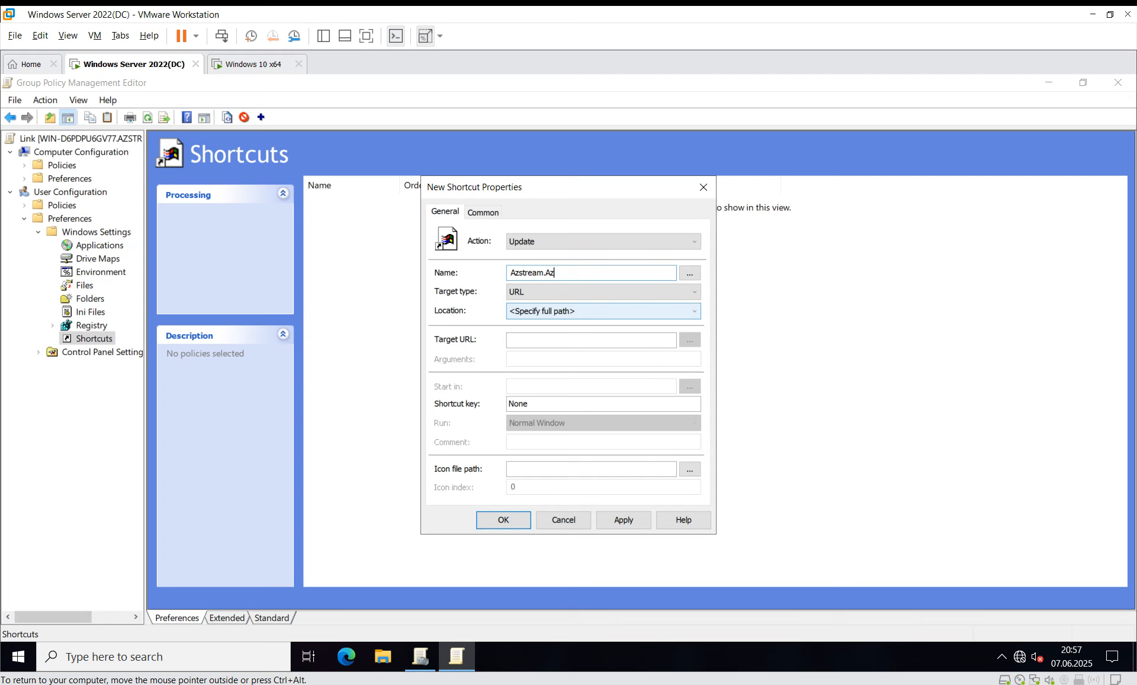
{"action": "left_click", "coordinate": [603, 311]}
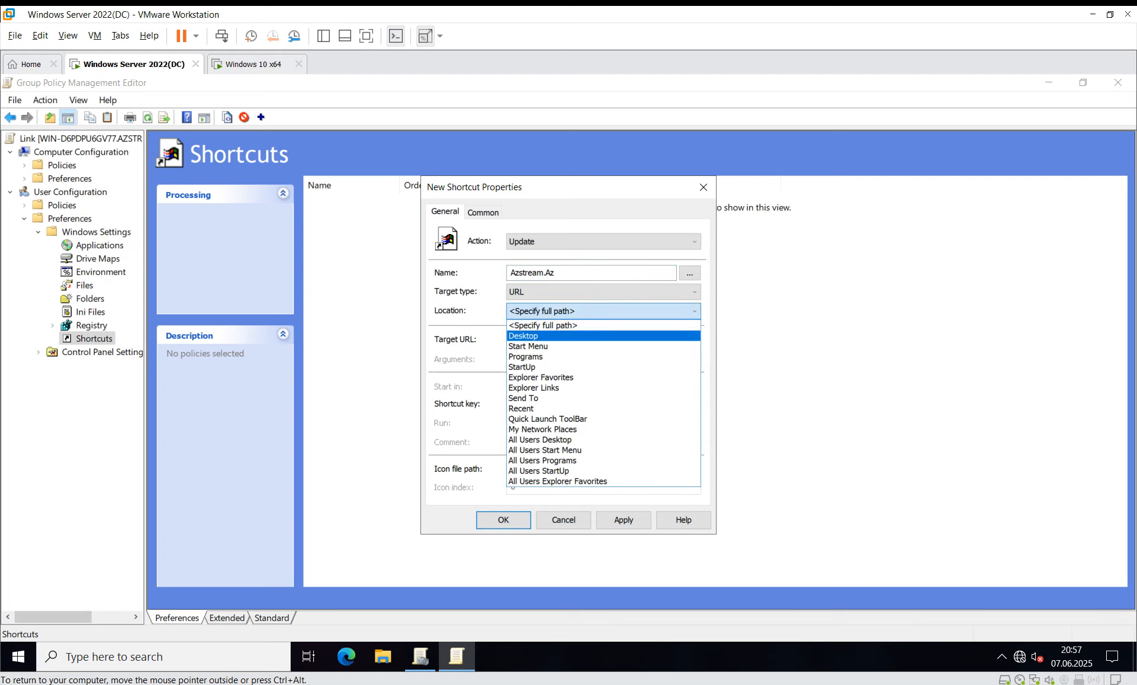
{"action": "left_click", "coordinate": [603, 336]}
{"action": "left_click", "coordinate": [591, 340]}
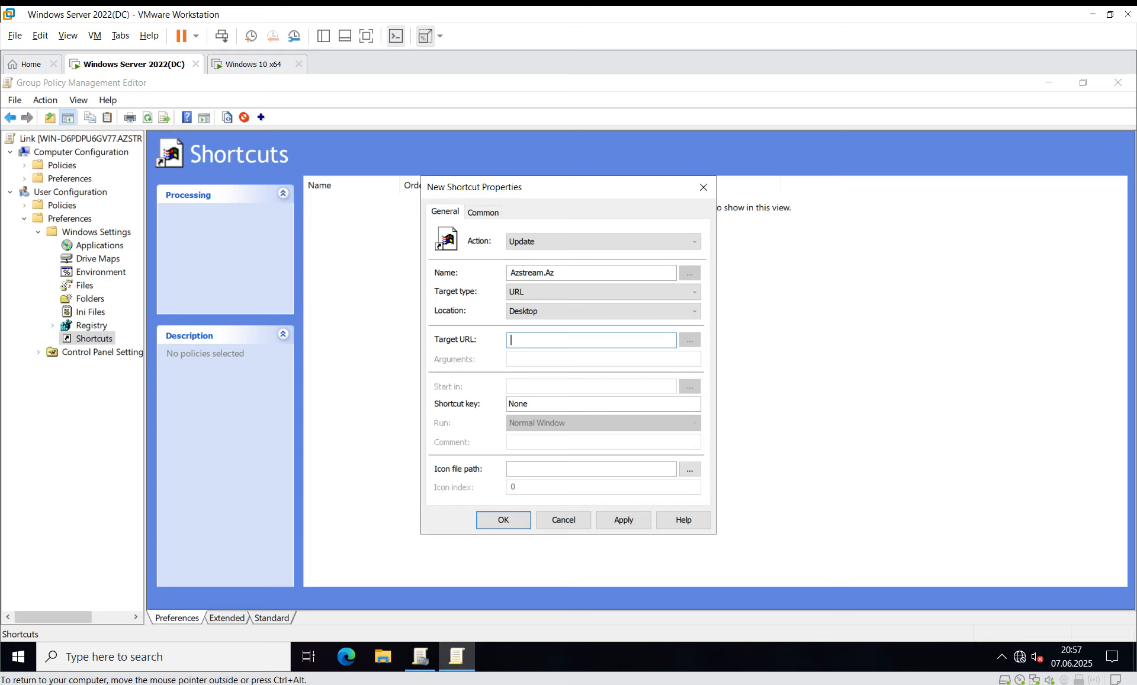
{"action": "type", "text": "www.azstreamacade"}
{"action": "type", "text": "my.az"}
{"action": "left_click", "coordinate": [623, 519]}
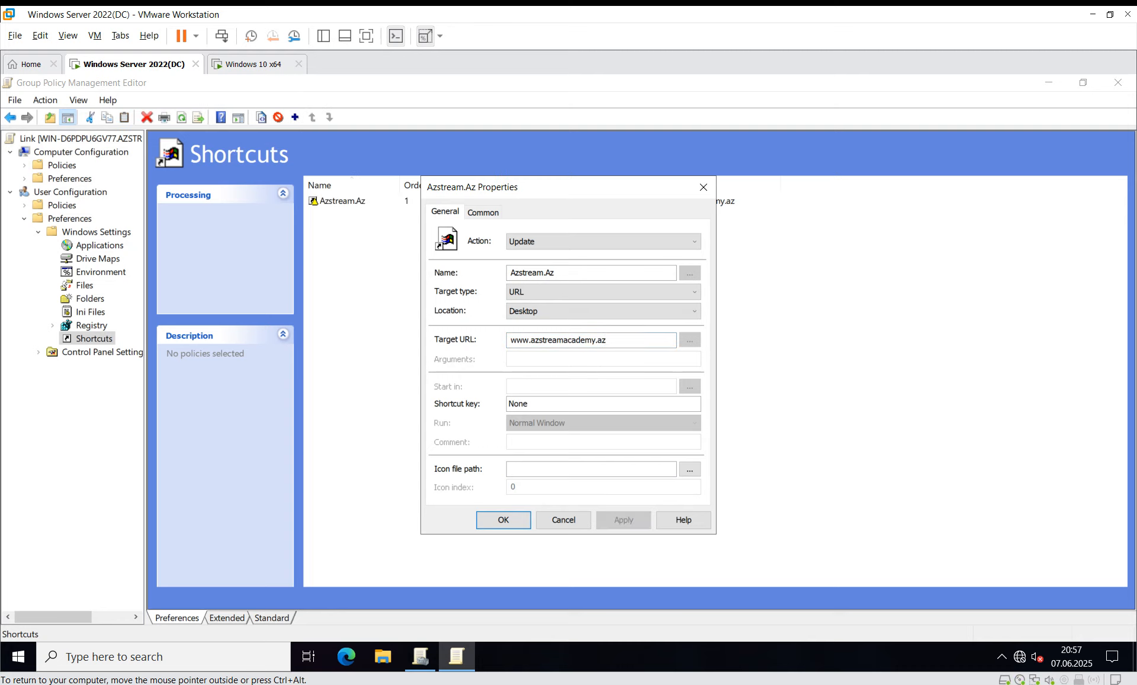
{"action": "left_click", "coordinate": [503, 520]}
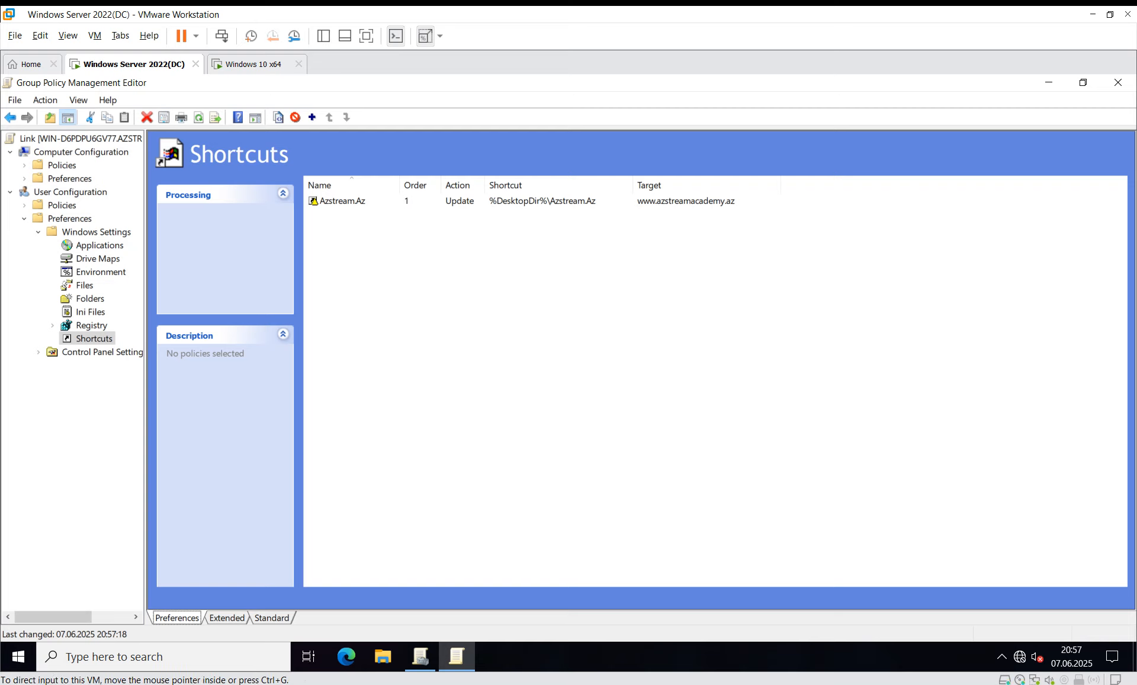
Step: Close the policy editor and review the IT OU's links and the Link GPO's scope
{"action": "left_click", "coordinate": [1118, 83]}
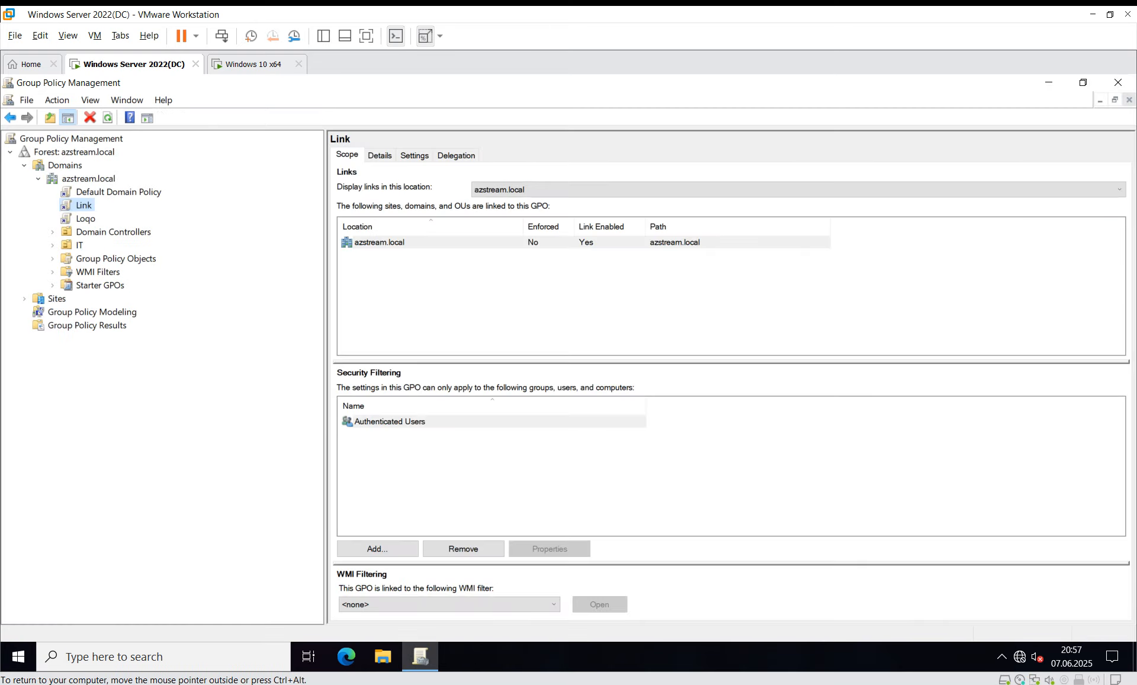
{"action": "left_click", "coordinate": [79, 246]}
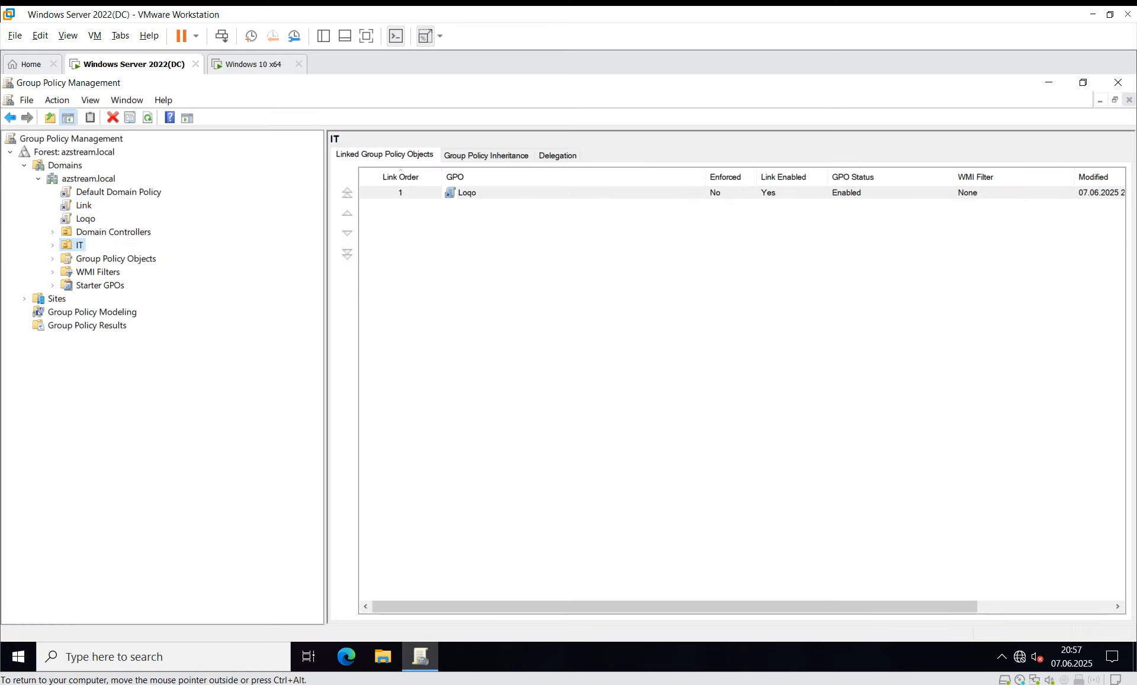
{"action": "left_click", "coordinate": [84, 206]}
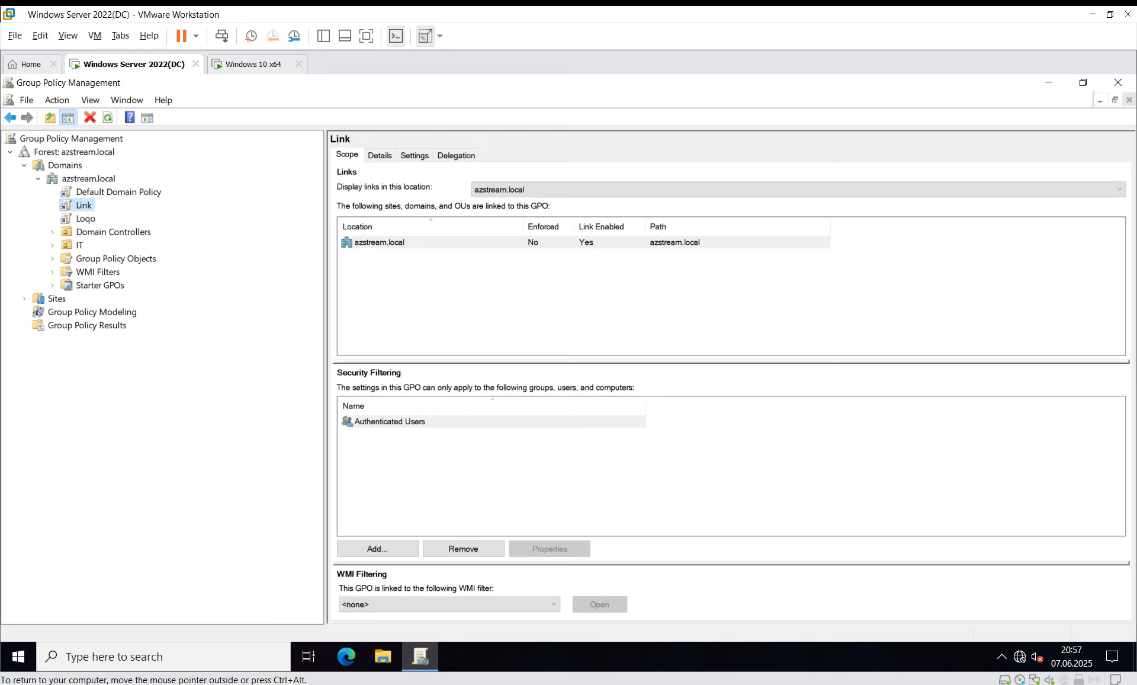
Step: Link the existing Link GPO to the IT OU and verify it's listed after Loqo
{"action": "right_click", "coordinate": [79, 244]}
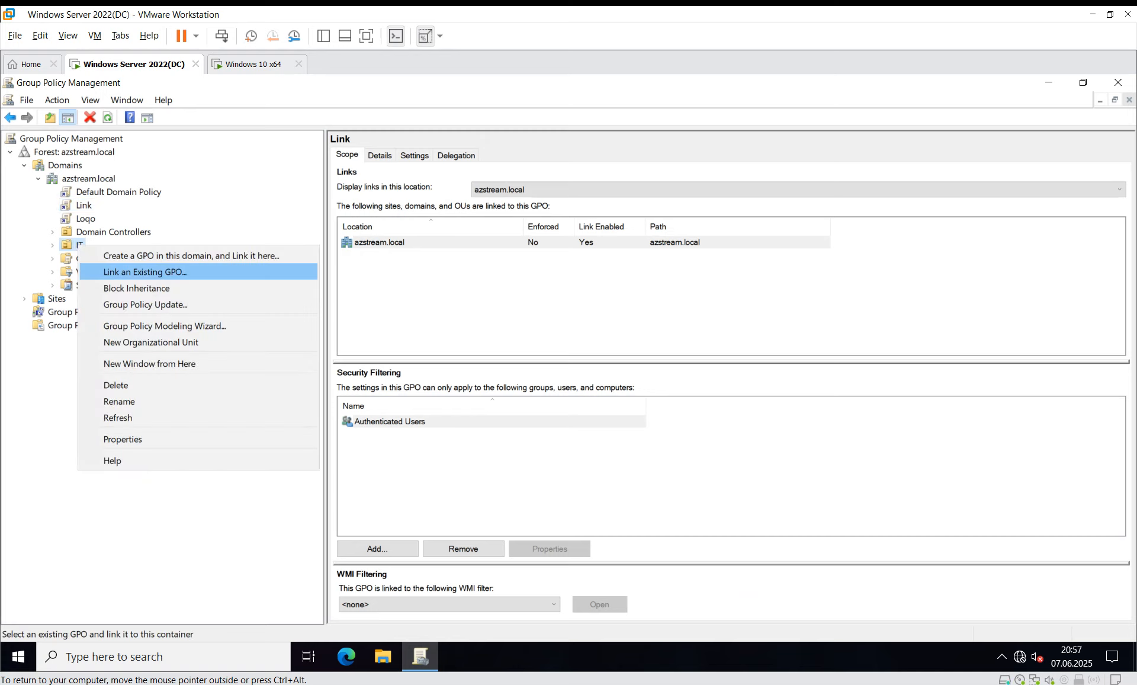
{"action": "key", "text": "Return"}
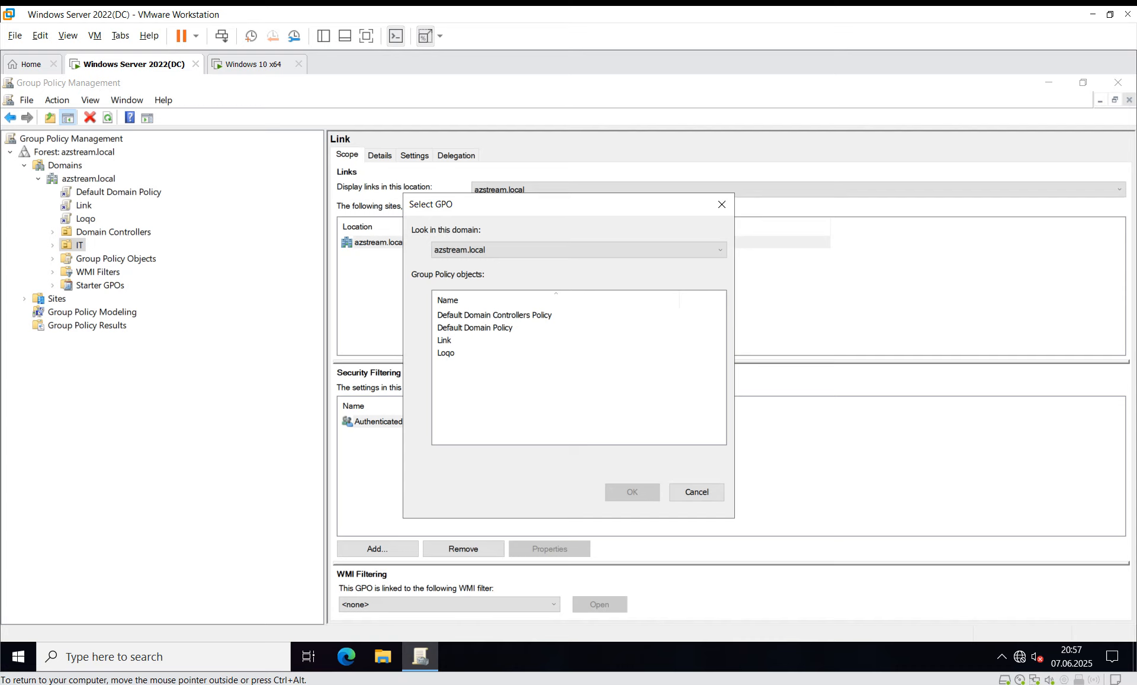
{"action": "left_click", "coordinate": [444, 340]}
{"action": "key", "text": "Return"}
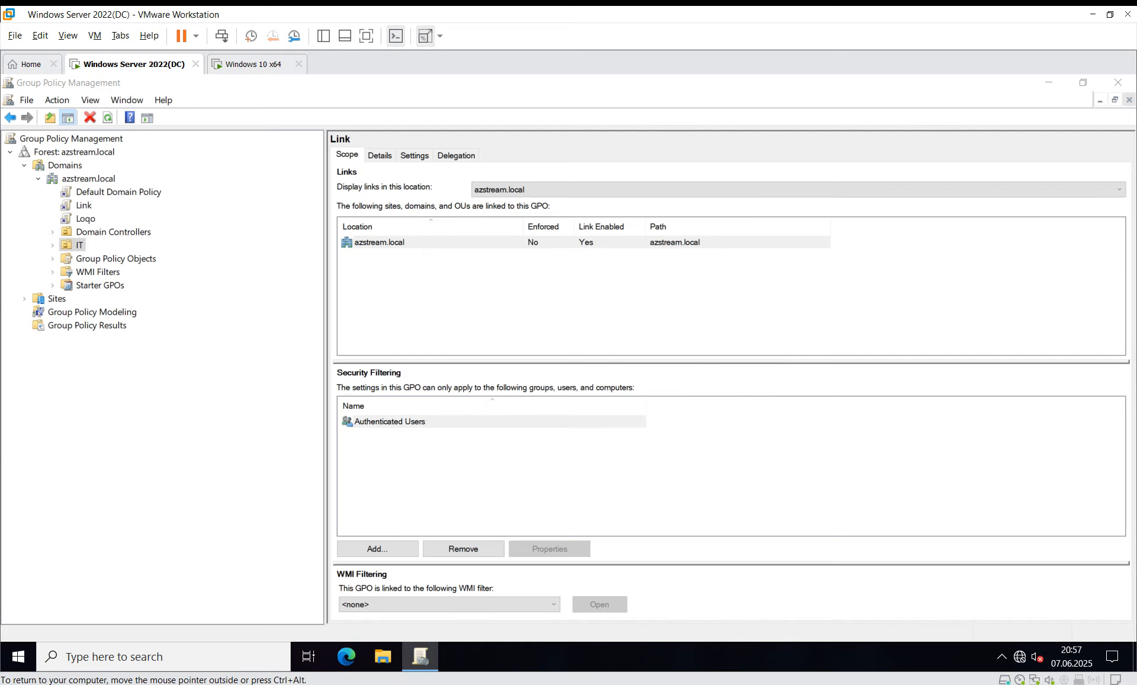
{"action": "left_click", "coordinate": [79, 246]}
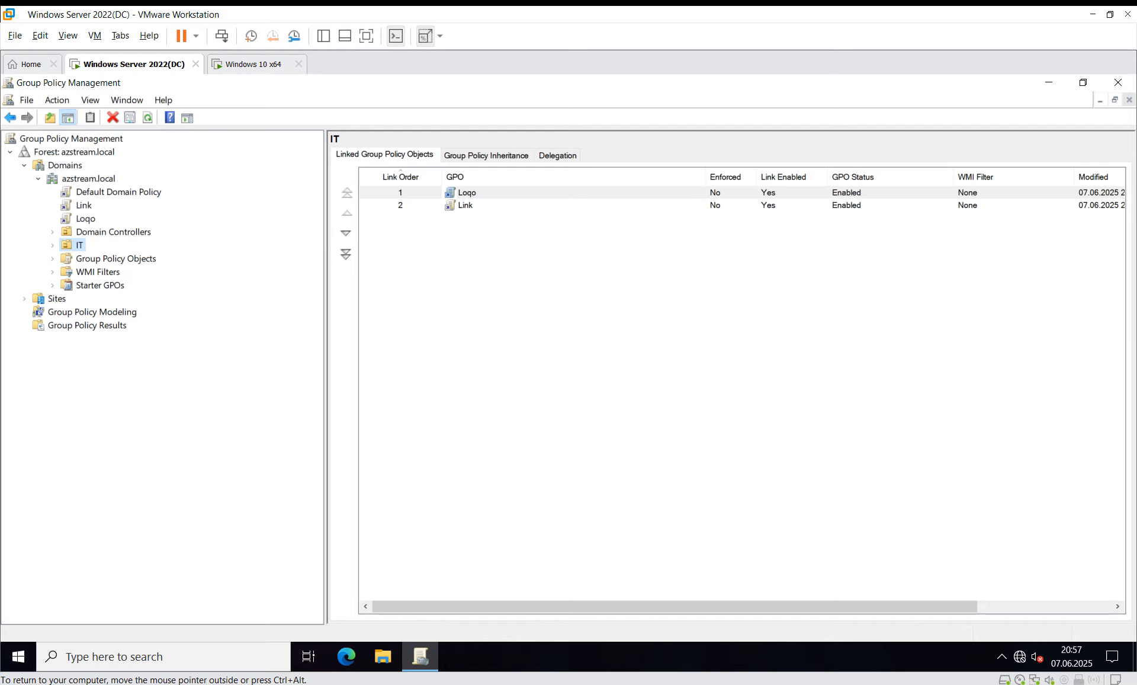
{"action": "left_click", "coordinate": [83, 206]}
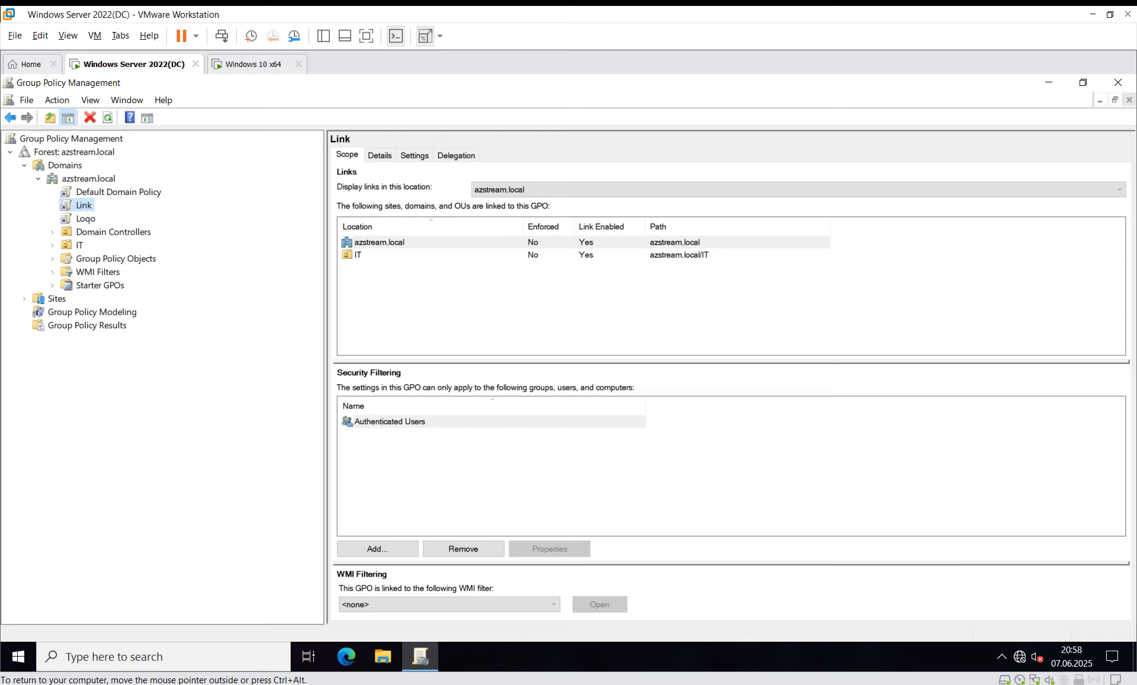
{"action": "left_click", "coordinate": [80, 245]}
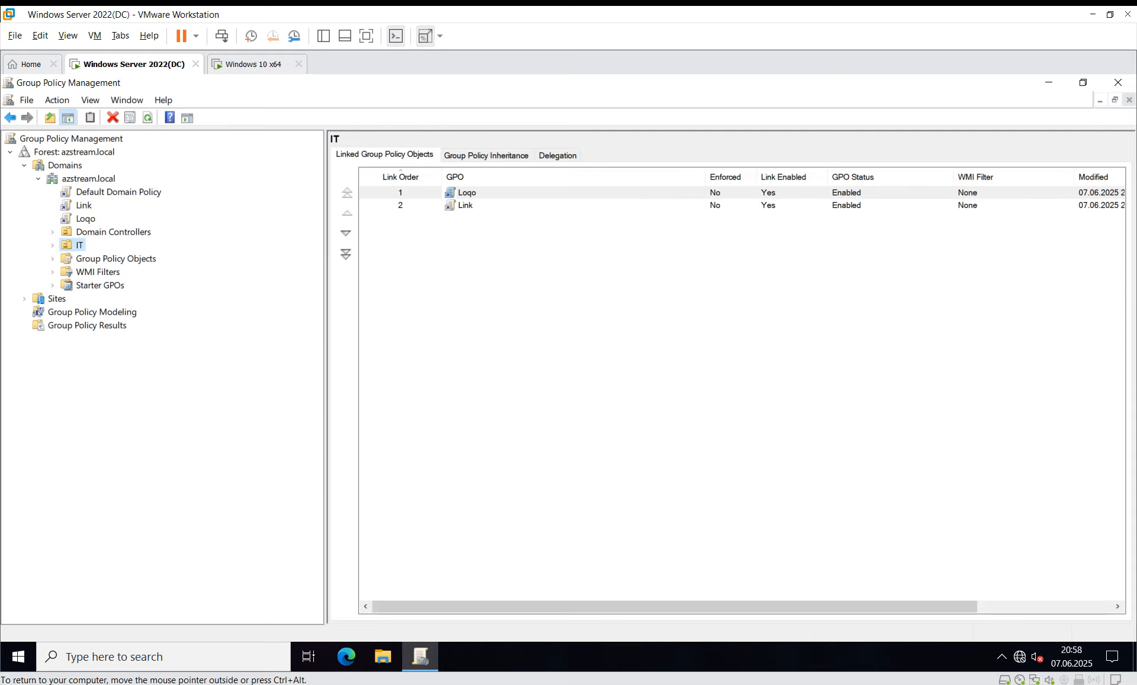
Step: Sign the server Administrator out by running logoff in a Command Prompt
{"action": "left_click", "coordinate": [18, 656]}
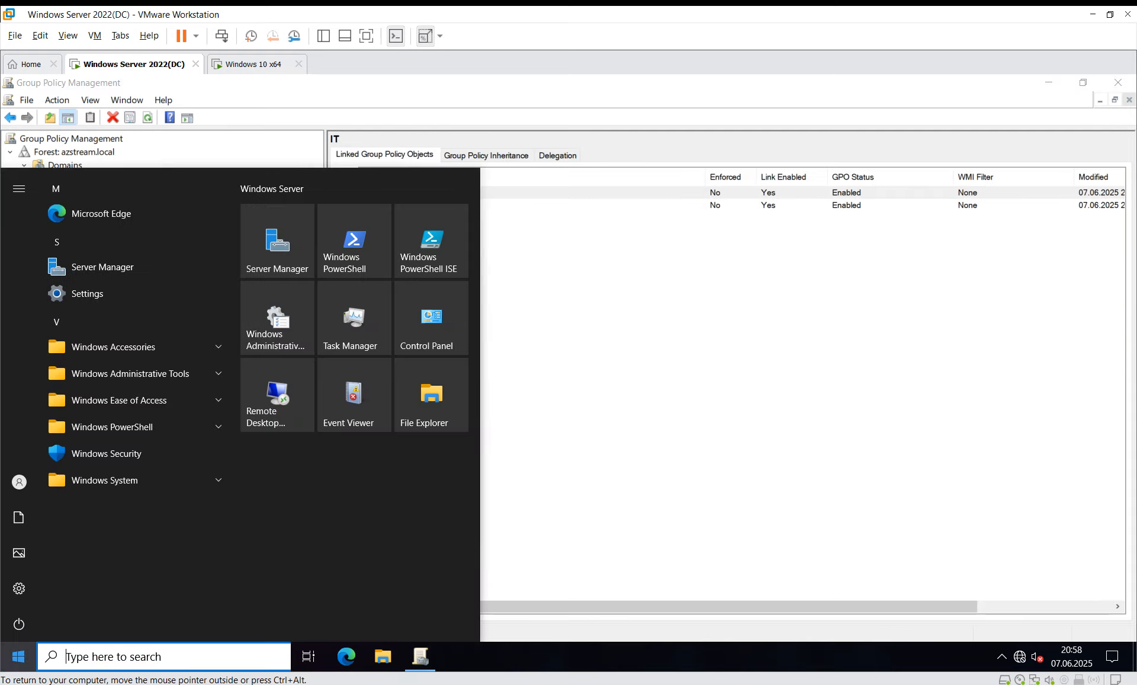
{"action": "type", "text": "cmd"}
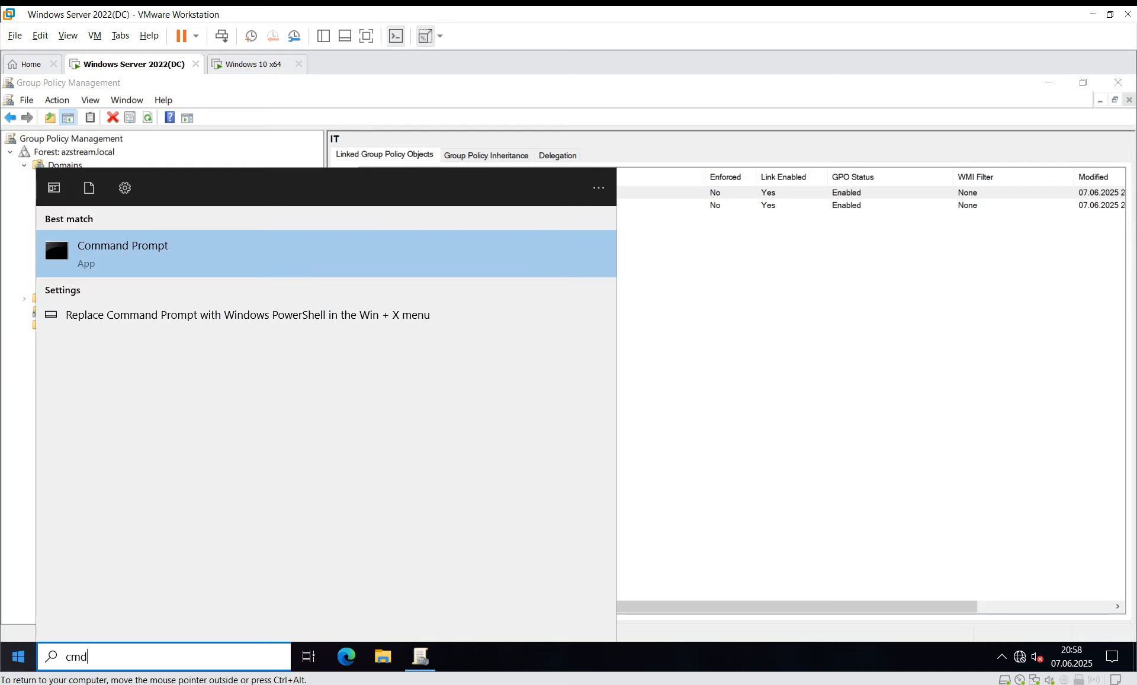
{"action": "key", "text": "Return"}
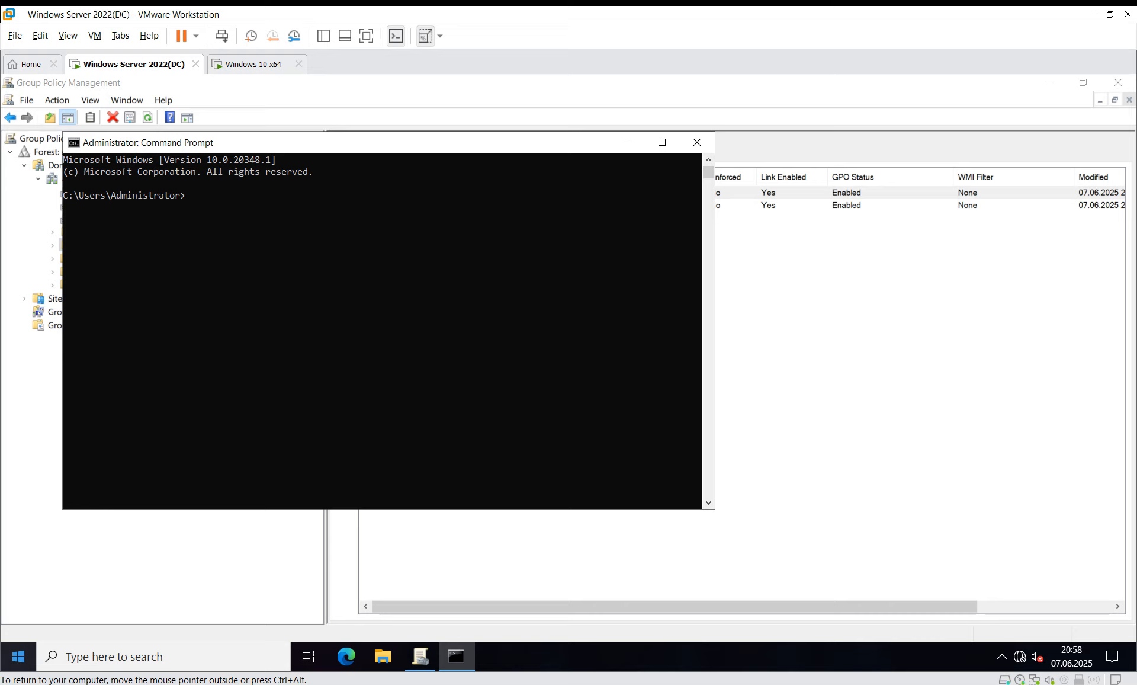
{"action": "type", "text": "logoff"}
{"action": "key", "text": "Return"}
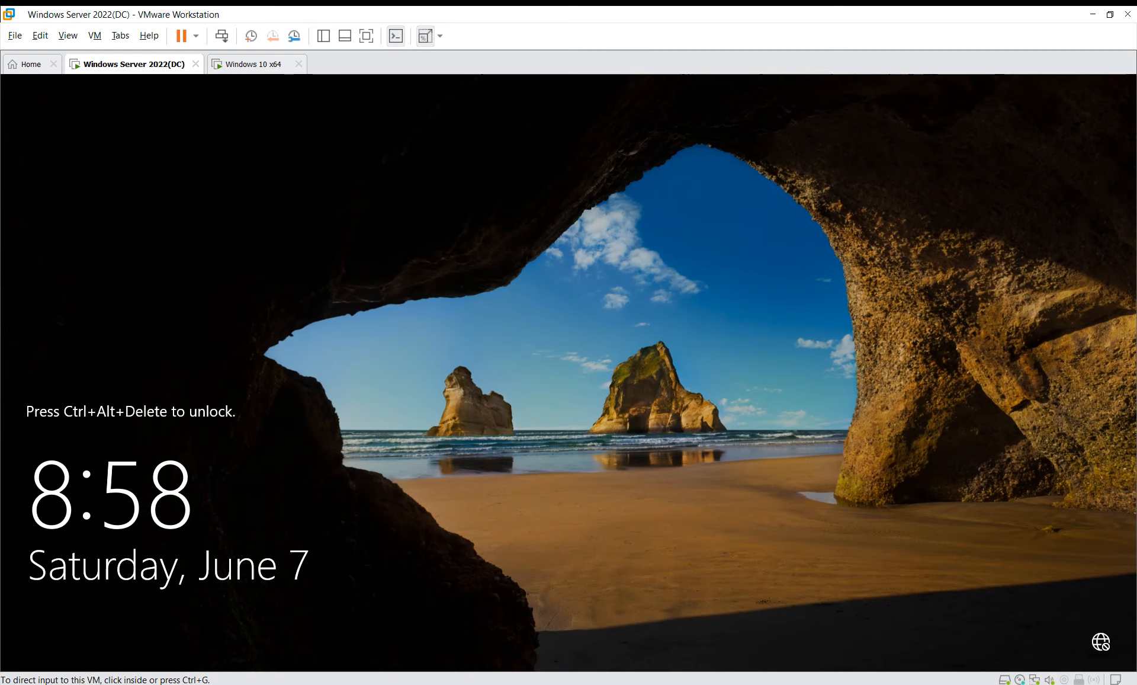
Step: Sign back in as Administrator and close Server Manager to see the Azstream.Az shortcut
{"action": "left_click", "coordinate": [221, 36]}
{"action": "type", "text": "••"}
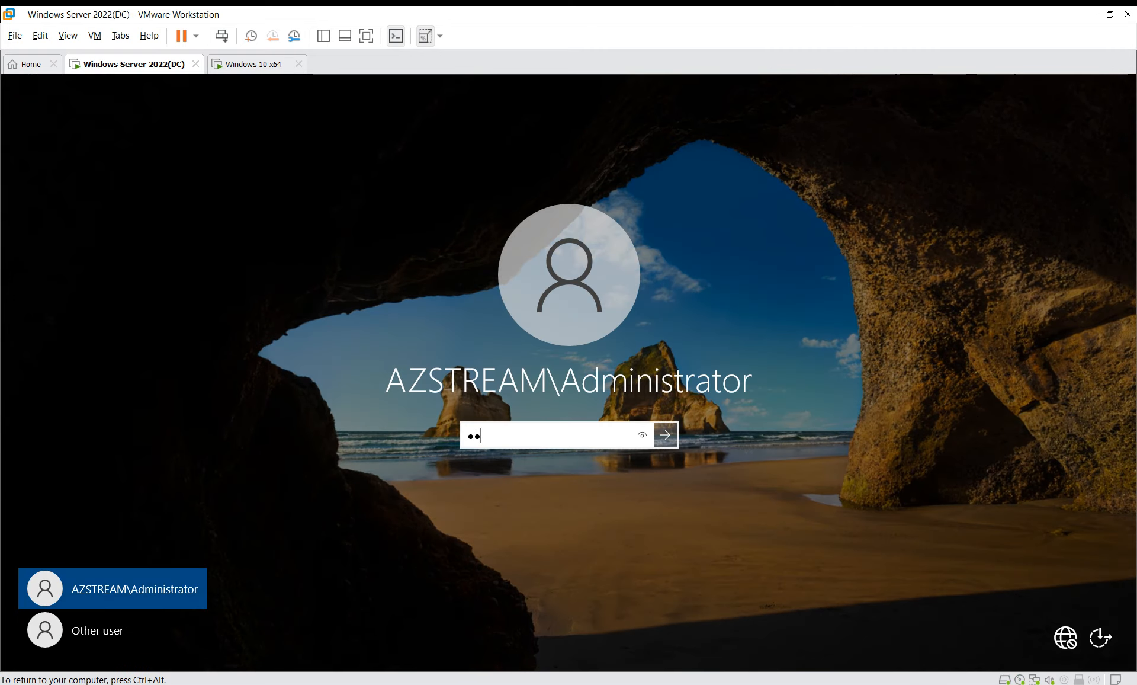
{"action": "type", "text": "••••"}
{"action": "key", "text": "ctrl+a"}
{"action": "type", "text": "••••"}
{"action": "key", "text": "Return"}
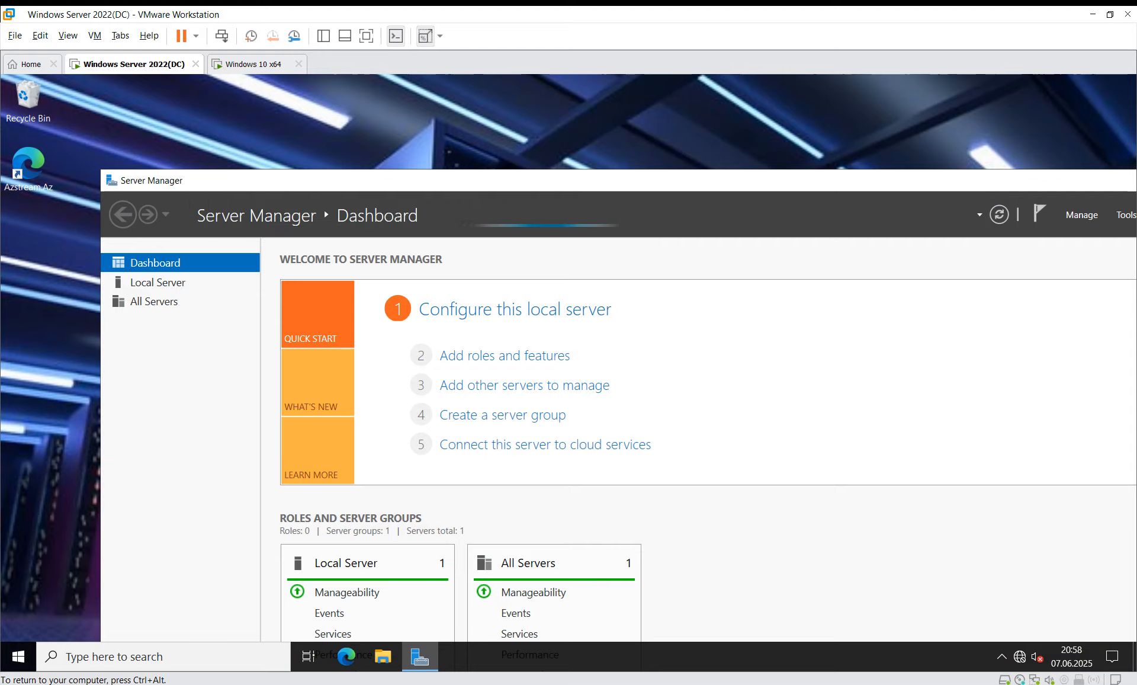
{"action": "left_click_drag", "start_coordinate": [711, 180], "coordinate": [533, 201]}
{"action": "left_click", "coordinate": [1041, 201]}
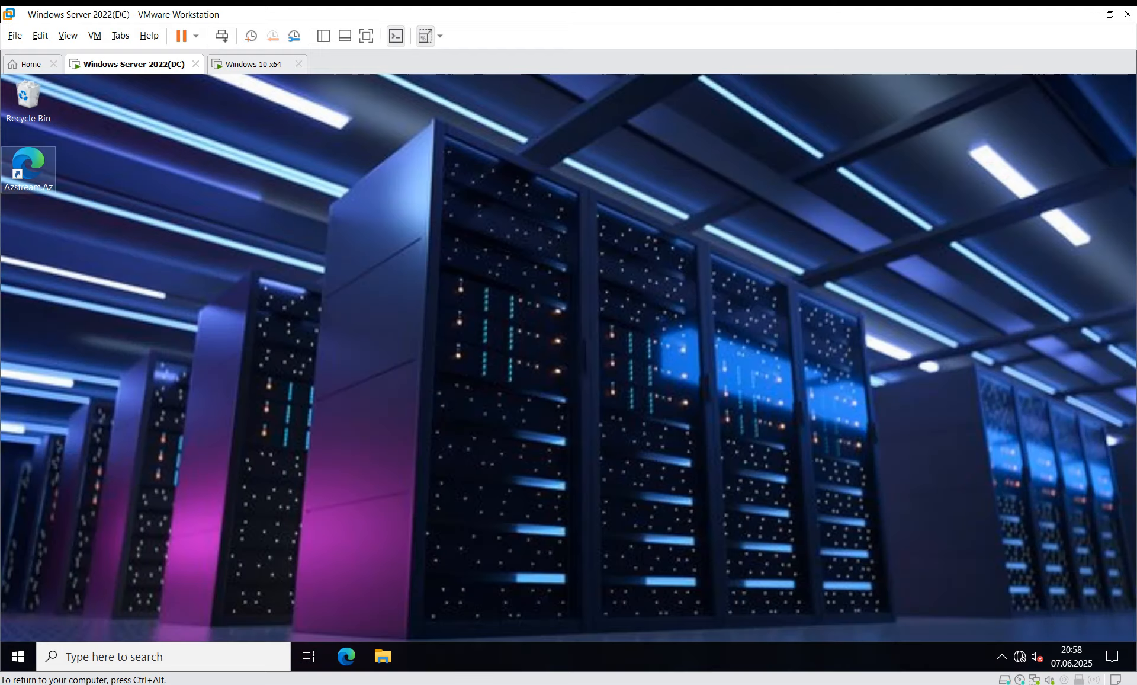
Step: On the Windows 10 VM, open cmd via Win+R, view gpupdate help, and run gpupdate /force
{"action": "left_click", "coordinate": [253, 64]}
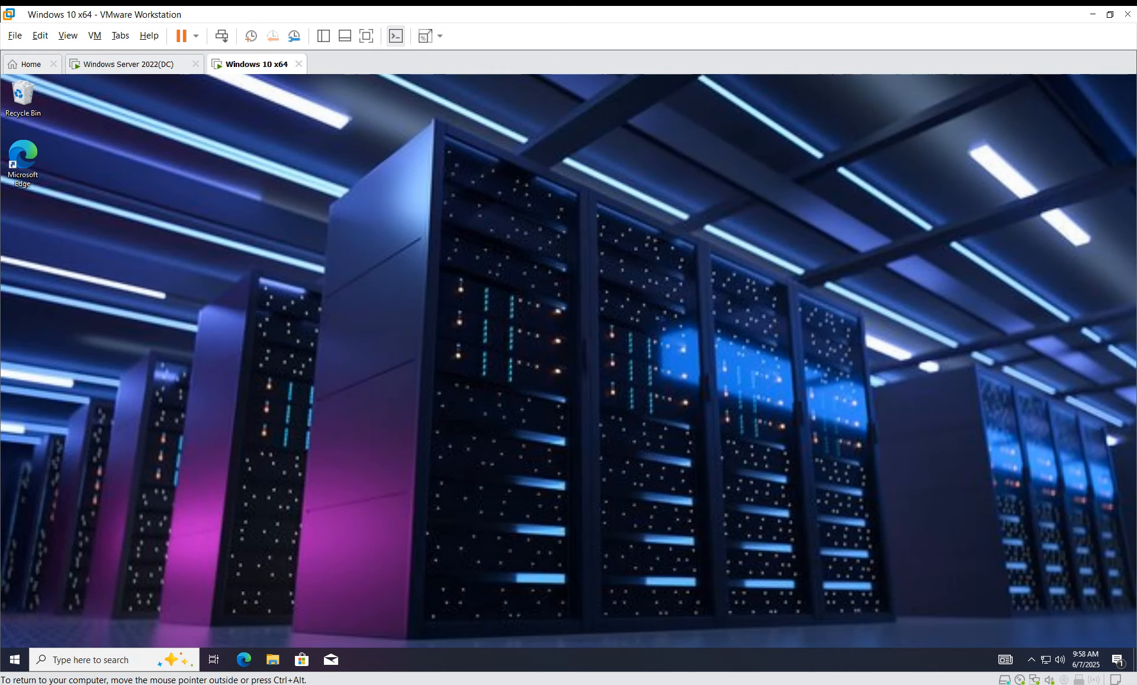
{"action": "key", "text": "super+r"}
{"action": "type", "text": "cmd"}
{"action": "key", "text": "Return"}
{"action": "type", "text": "gpupdat"}
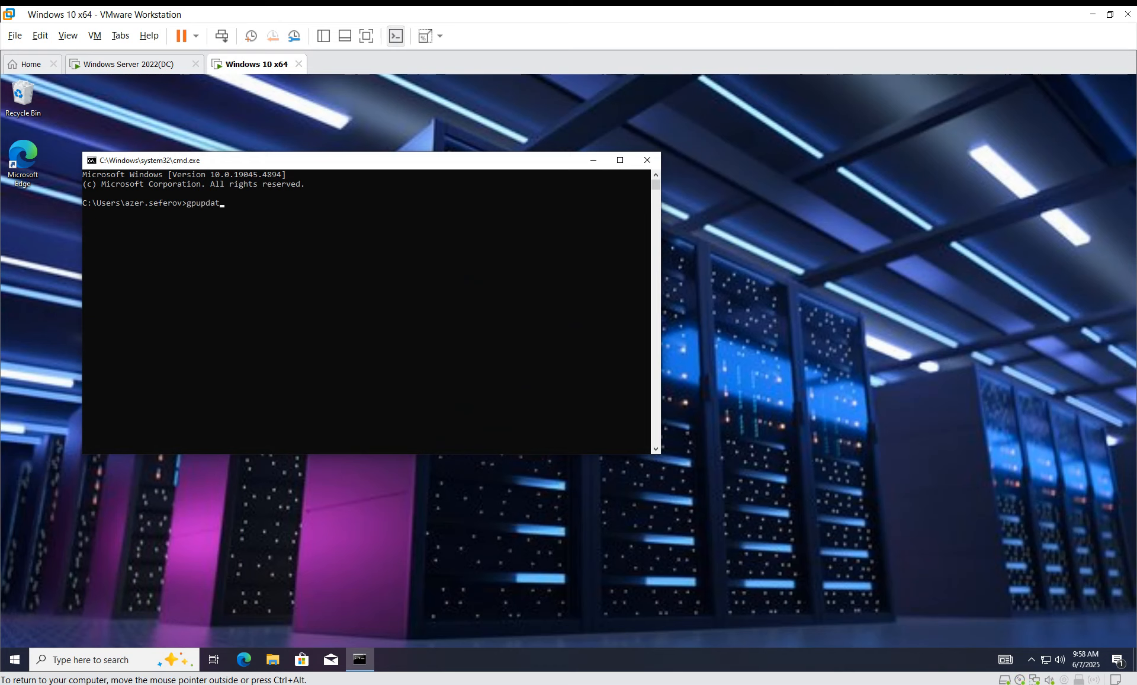
{"action": "type", "text": "e /?"}
{"action": "key", "text": "Return"}
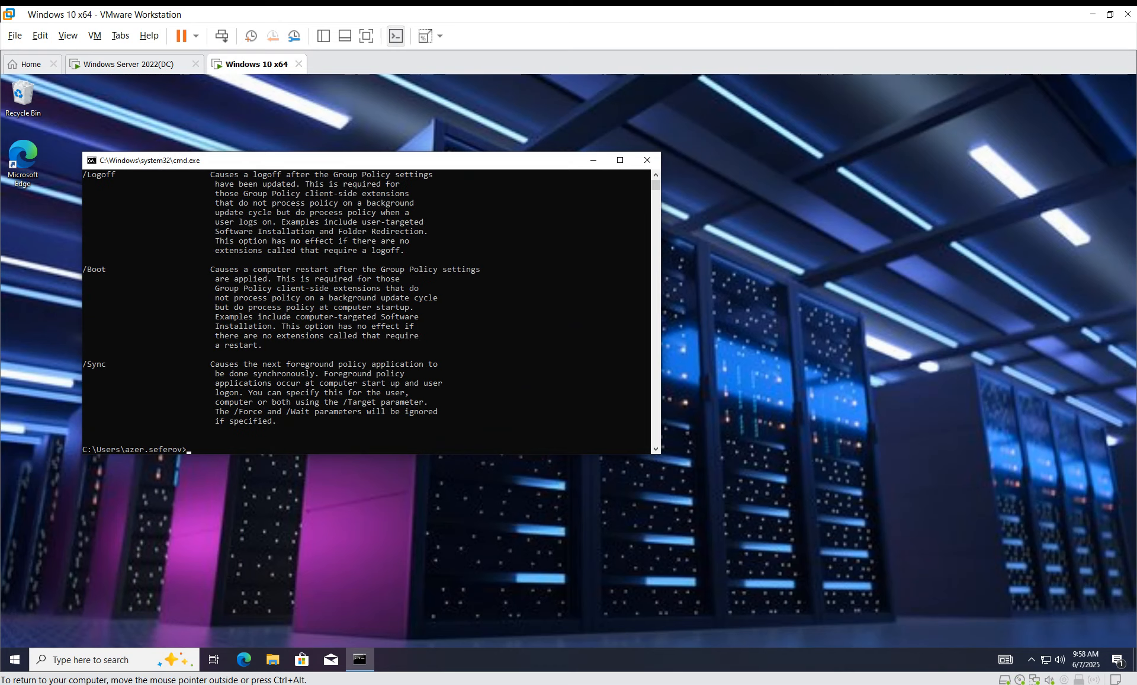
{"action": "type", "text": "gpupdate /for e"}
{"action": "type", "text": "c"}
{"action": "key", "text": "Return"}
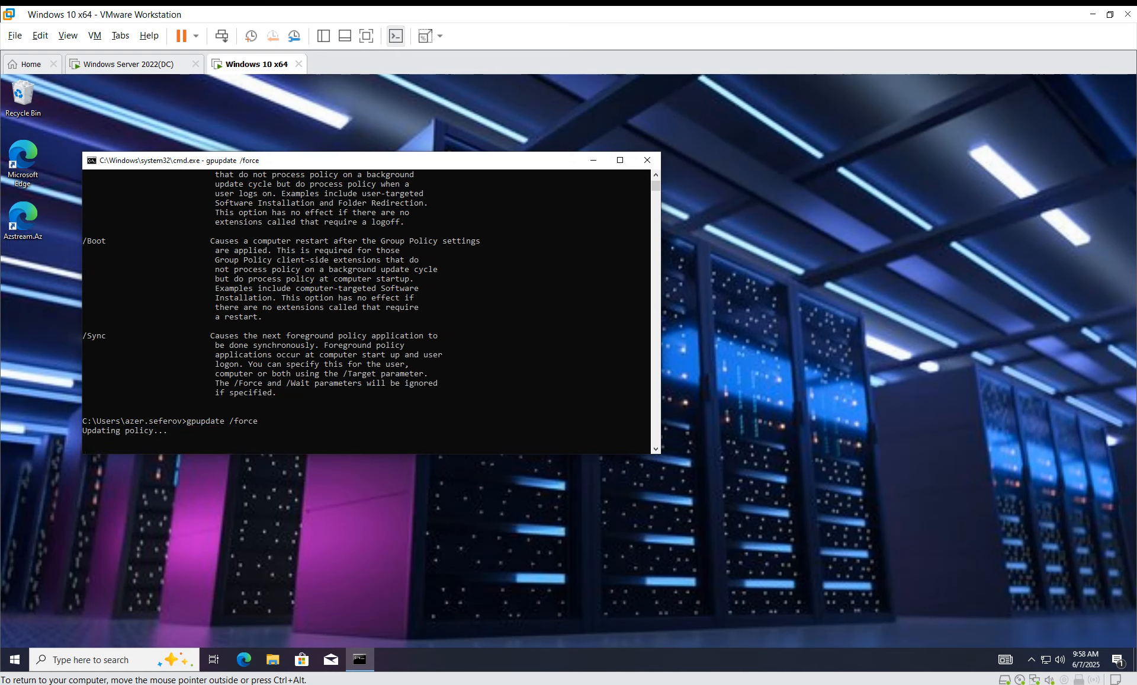
Step: Select the new Azstream.Az desktop shortcut and run gpresult /r /scope user
{"action": "left_click", "coordinate": [23, 221]}
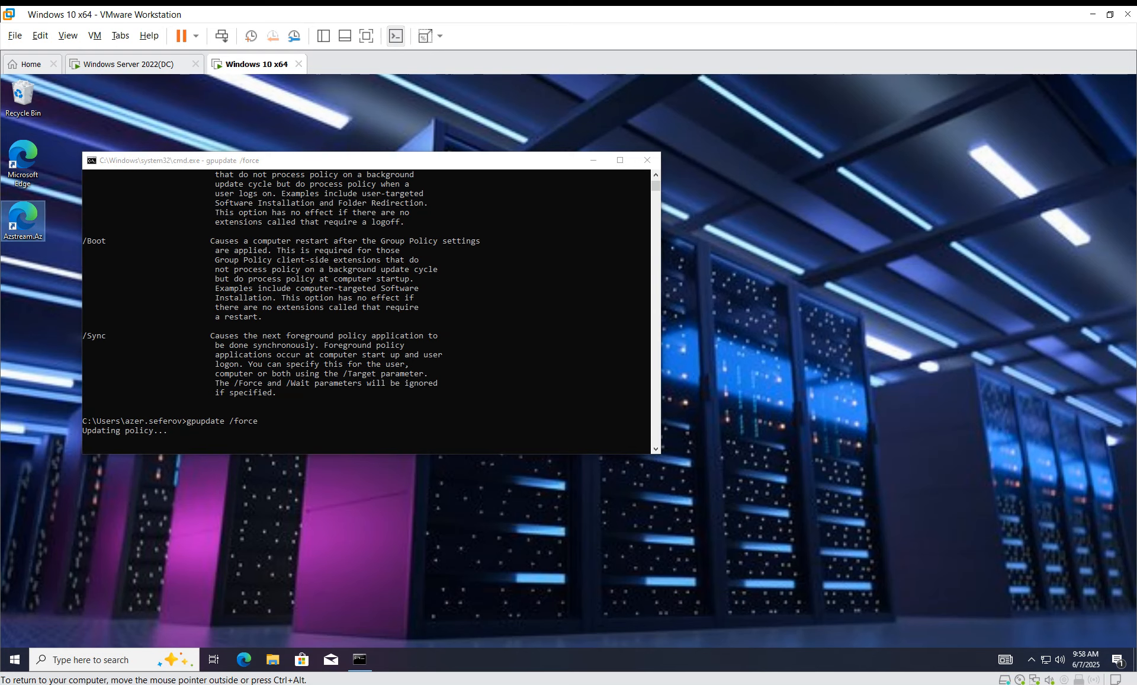
{"action": "left_click_drag", "start_coordinate": [320, 161], "coordinate": [477, 178]}
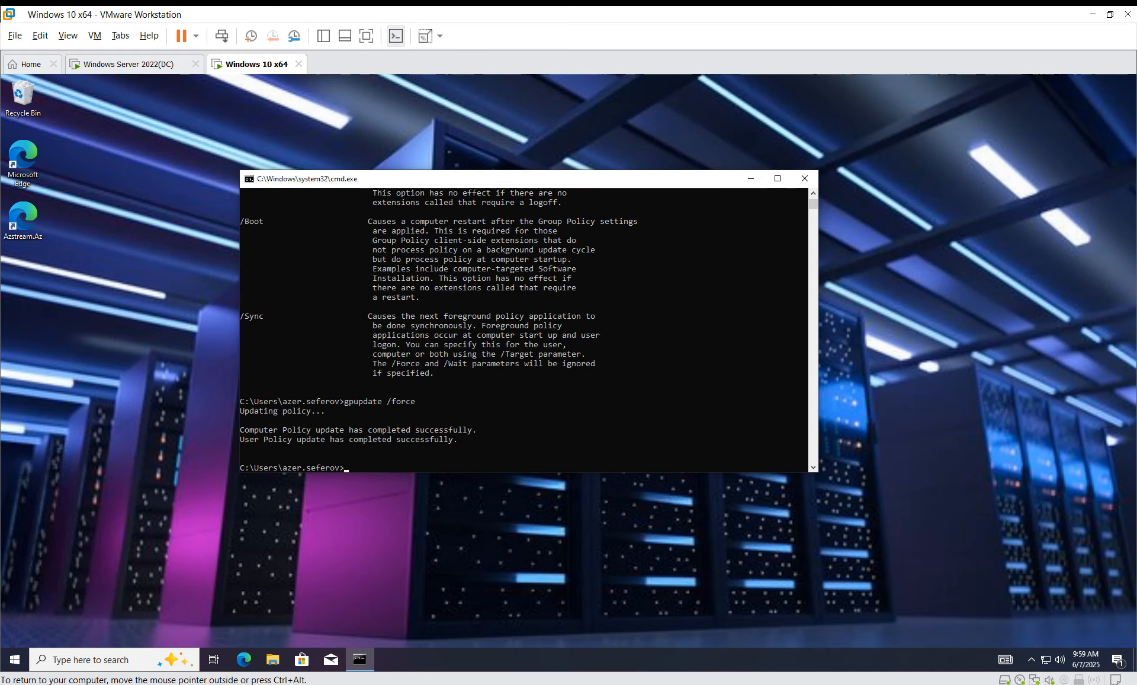
{"action": "type", "text": "gp"}
{"action": "type", "text": "result r"}
{"action": "type", "text": "r/"}
{"action": "type", "text": "scope user"}
{"action": "key", "text": "Return"}
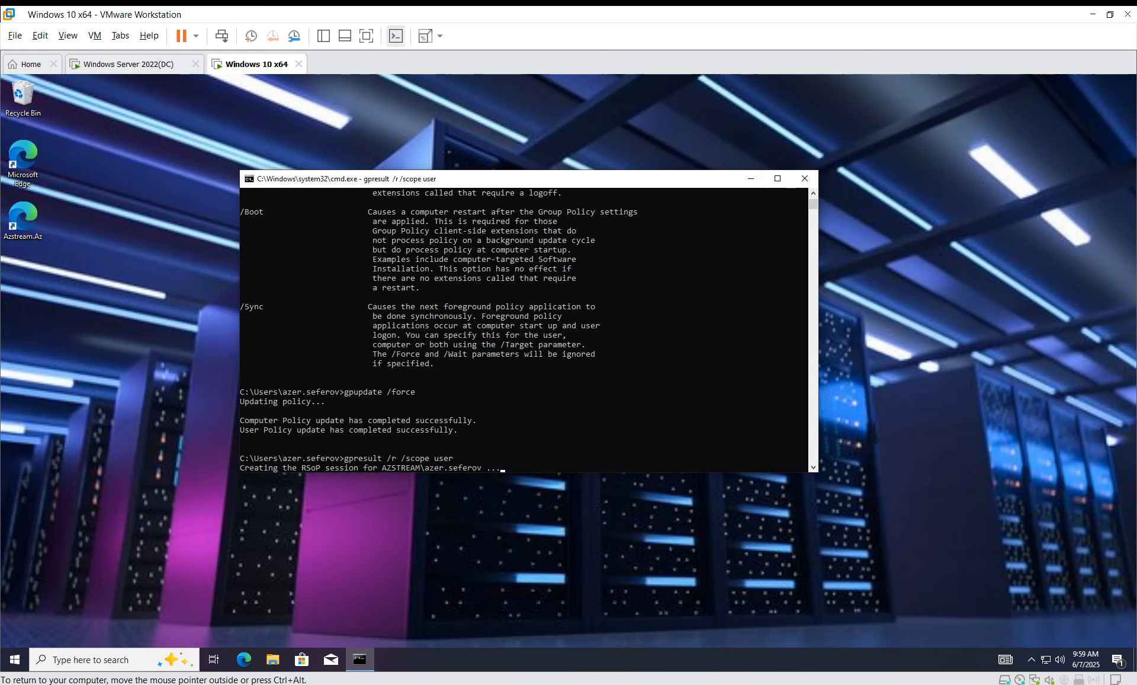
Step: Maximize the gpresult console and highlight the Applied Group Policy Objects heading and the user's security groups
{"action": "left_click", "coordinate": [777, 179]}
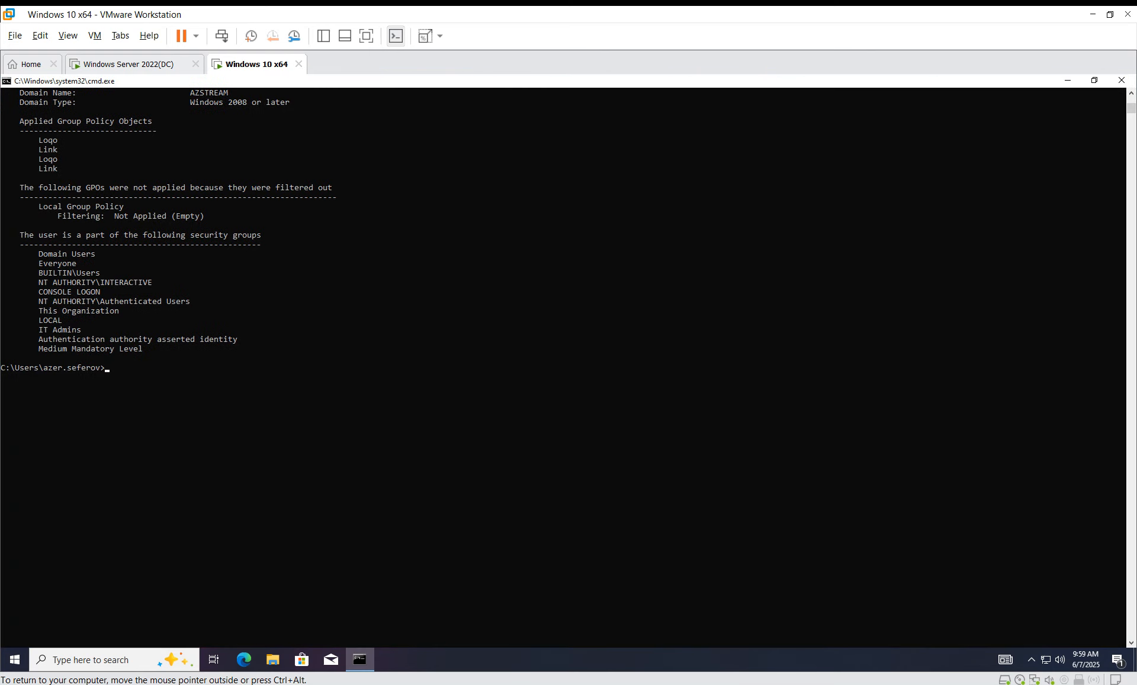
{"action": "scroll", "coordinate": [569, 368], "scroll_direction": "up", "scroll_amount": 1}
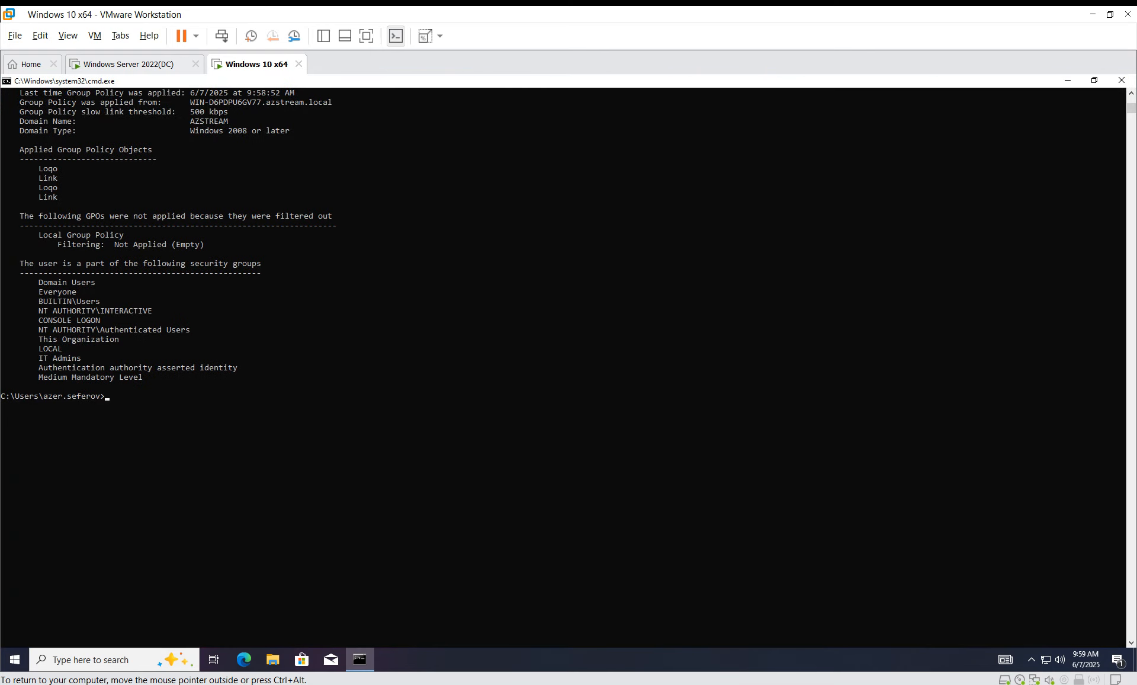
{"action": "scroll", "coordinate": [568, 367], "scroll_direction": "up", "scroll_amount": 5}
{"action": "scroll", "coordinate": [569, 368], "scroll_direction": "up", "scroll_amount": 5}
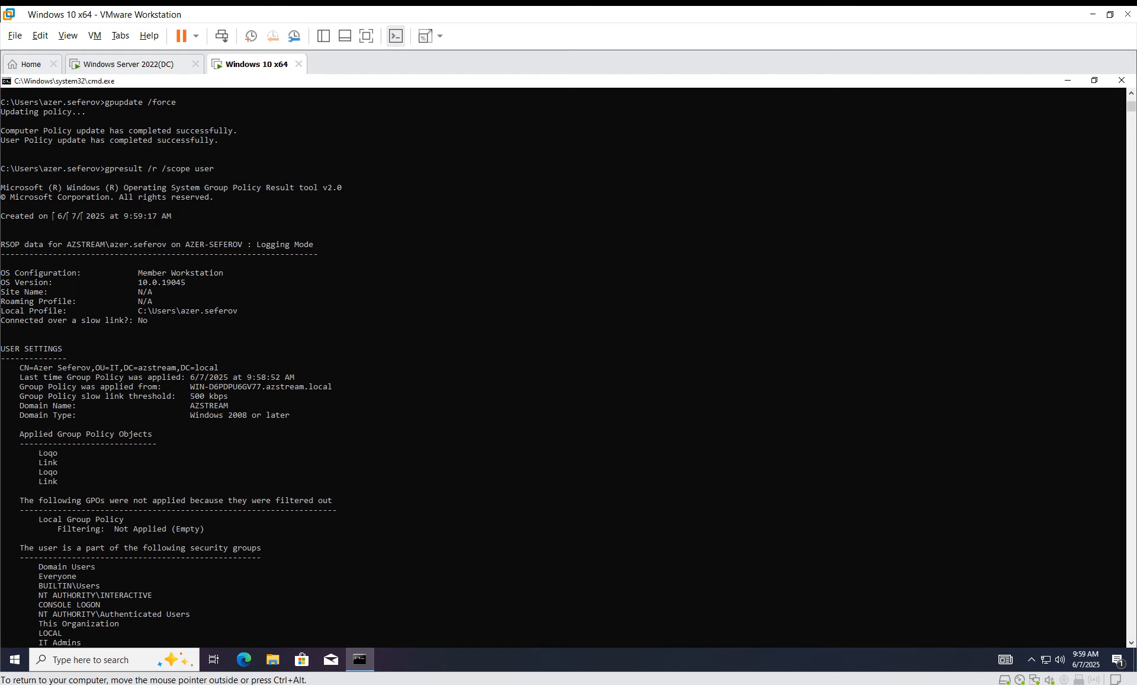
{"action": "scroll", "coordinate": [569, 367], "scroll_direction": "down", "scroll_amount": 5}
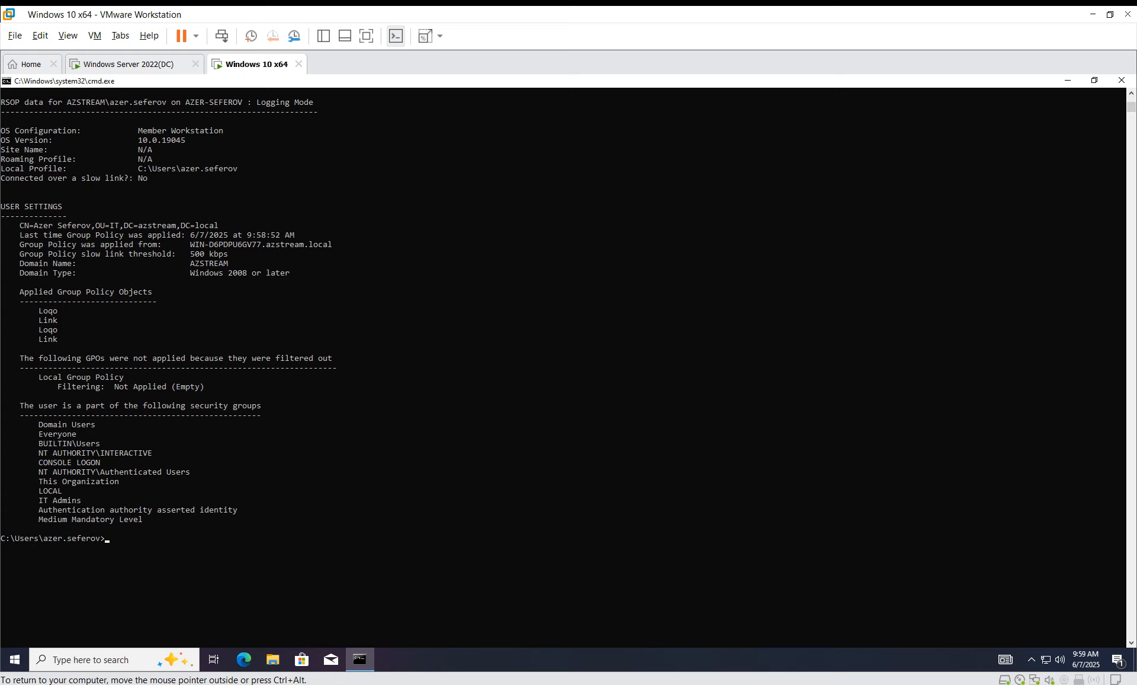
{"action": "left_click_drag", "start_coordinate": [16, 291], "coordinate": [156, 292]}
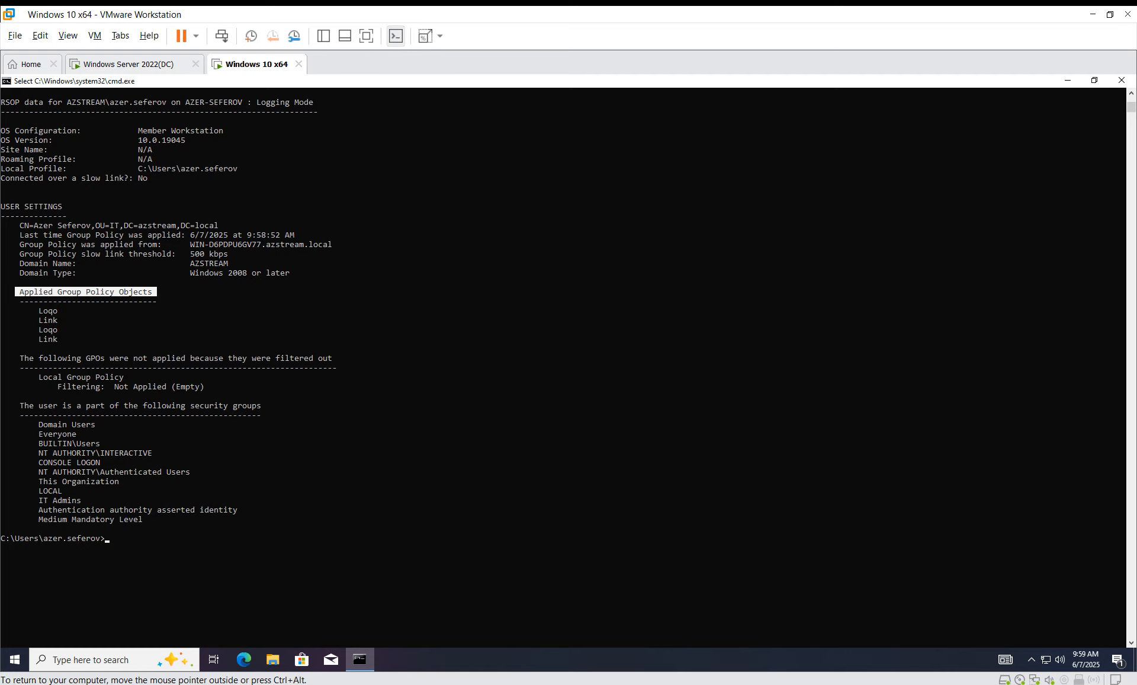
{"action": "left_click_drag", "start_coordinate": [34, 424], "coordinate": [166, 519]}
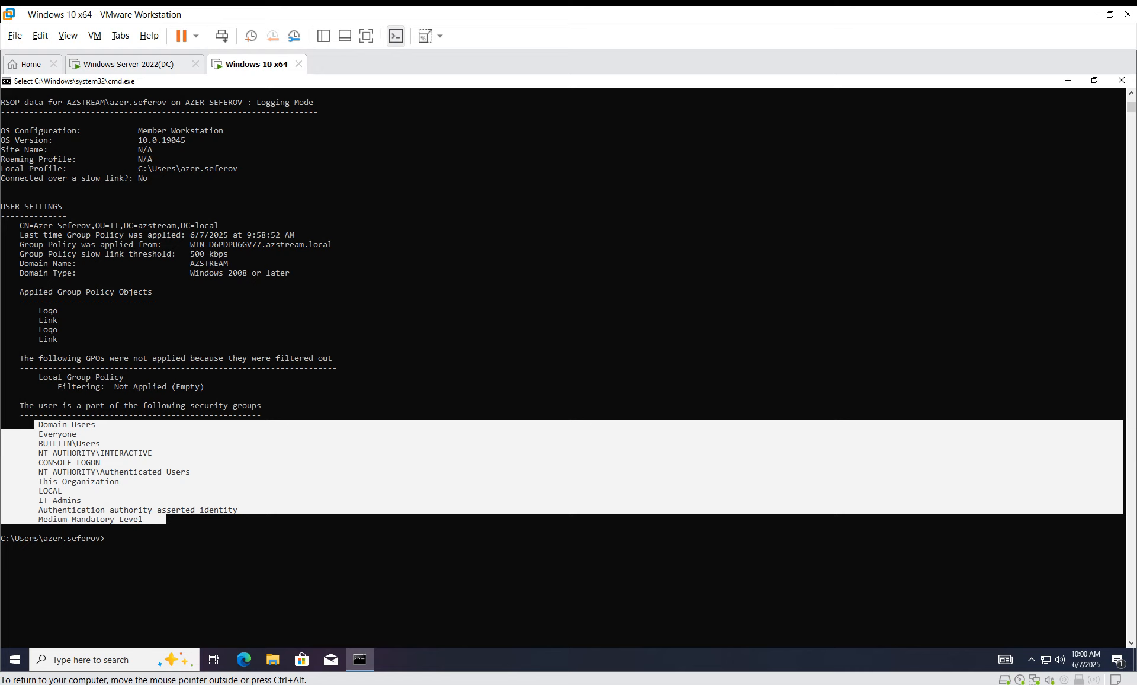
Step: Switch to the Windows Server 2022 (DC) VM, come back to Windows 10 x64, and clear the selection
{"action": "left_click", "coordinate": [129, 64]}
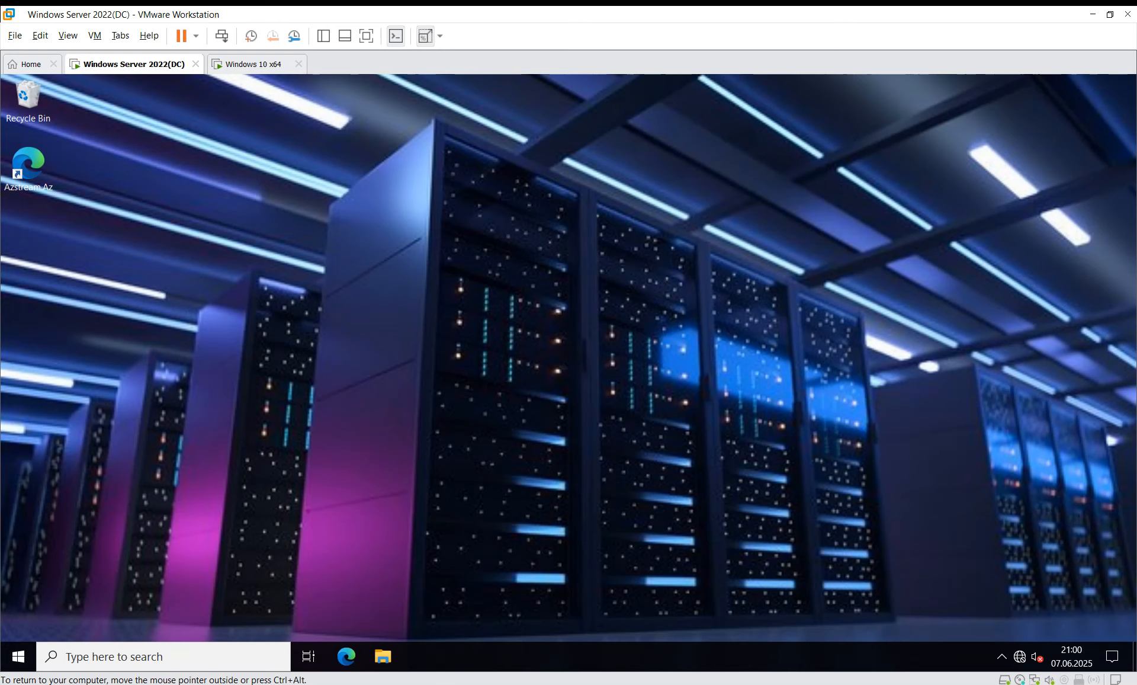
{"action": "left_click", "coordinate": [253, 64]}
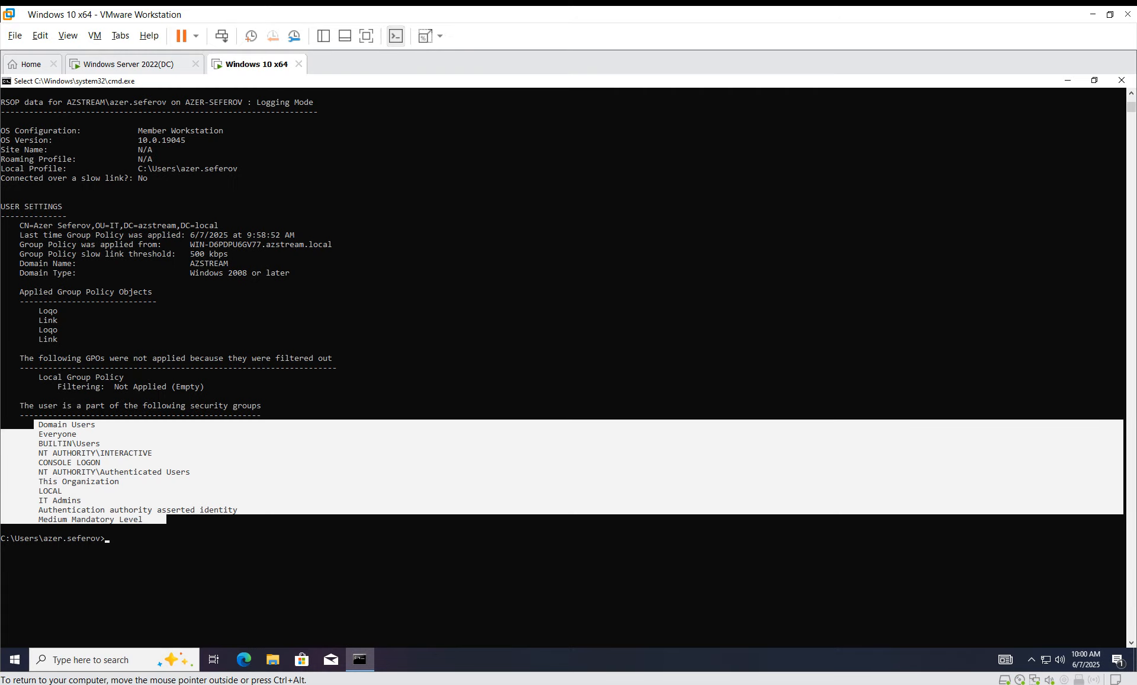
{"action": "key", "text": "Escape"}
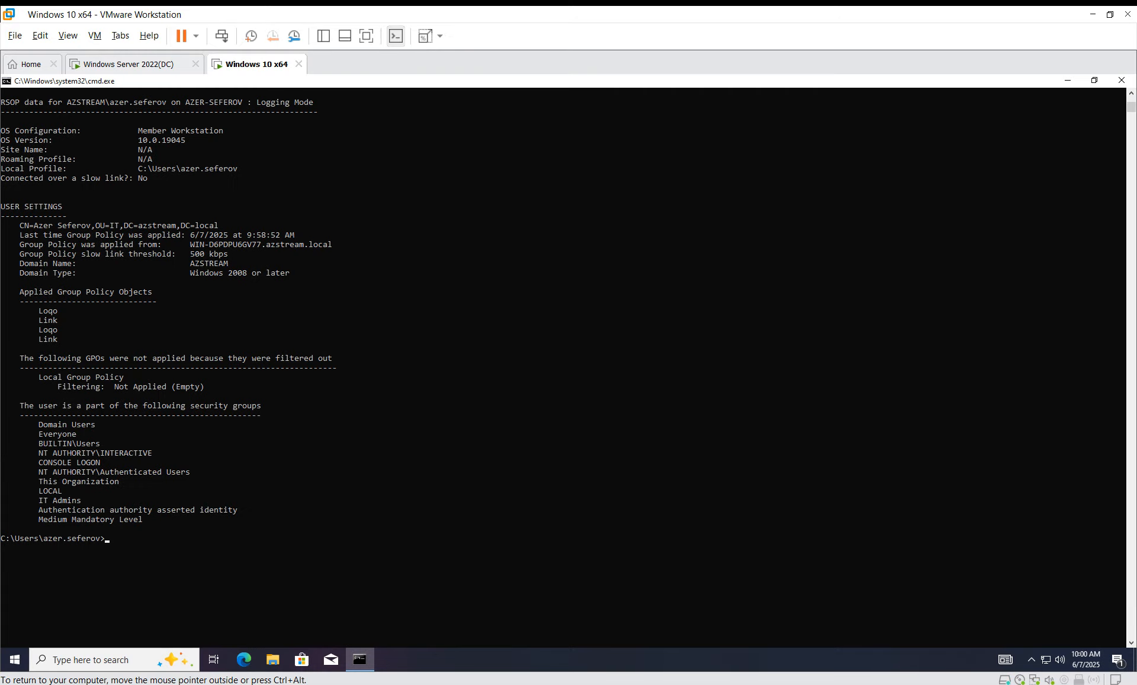